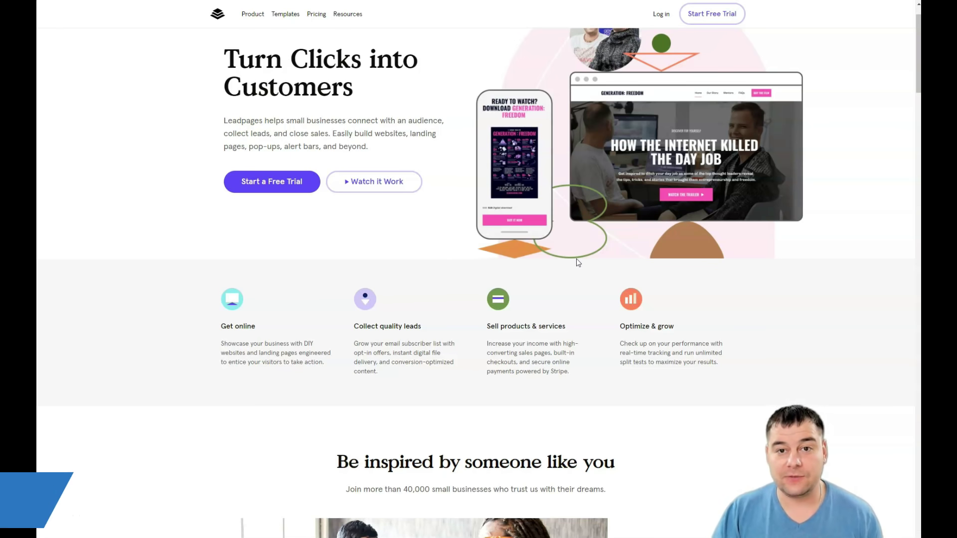
- Look through the yearly Leadpages pricing plans
scroll(574, 254, "down", 4)
scroll(574, 252, "down", 9)
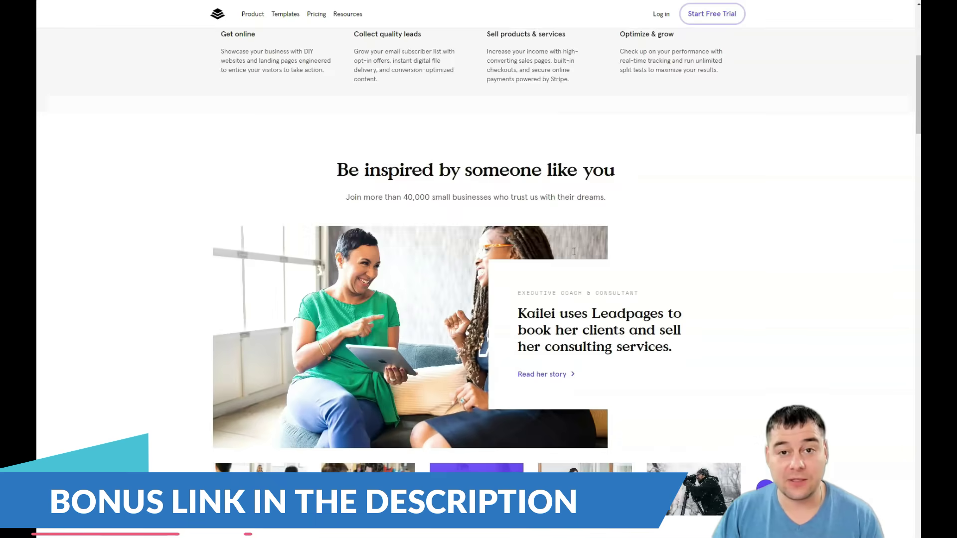
scroll(573, 251, "down", 8)
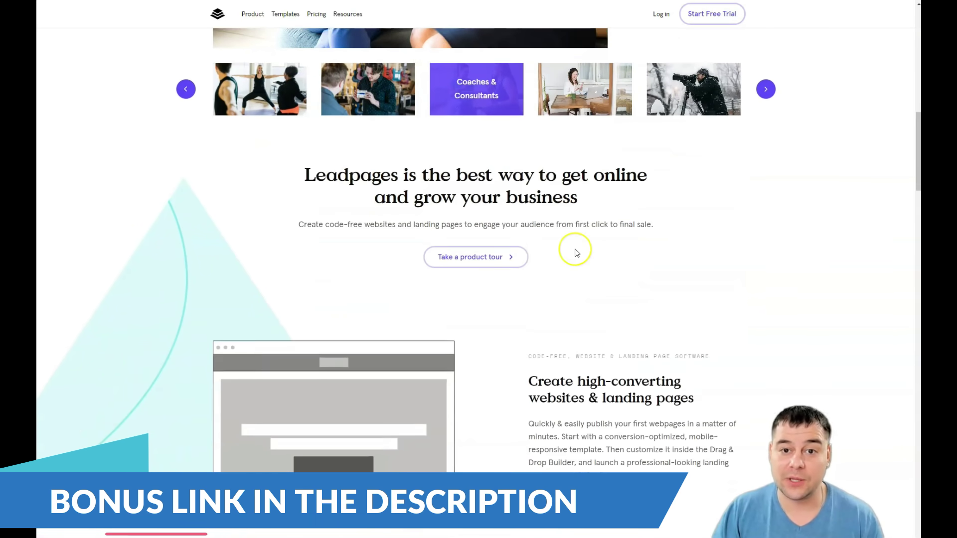
scroll(577, 252, "down", 7)
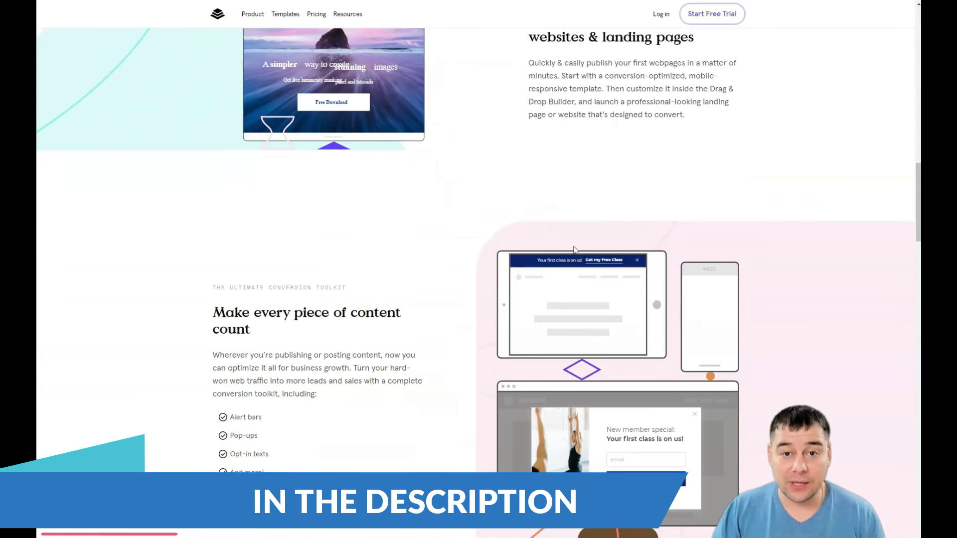
scroll(490, 248, "down", 14)
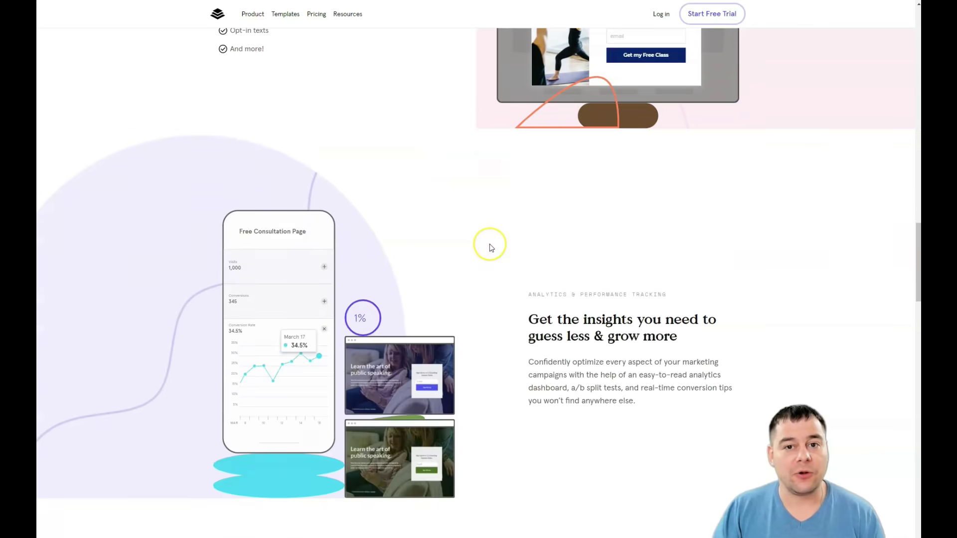
scroll(490, 248, "down", 12)
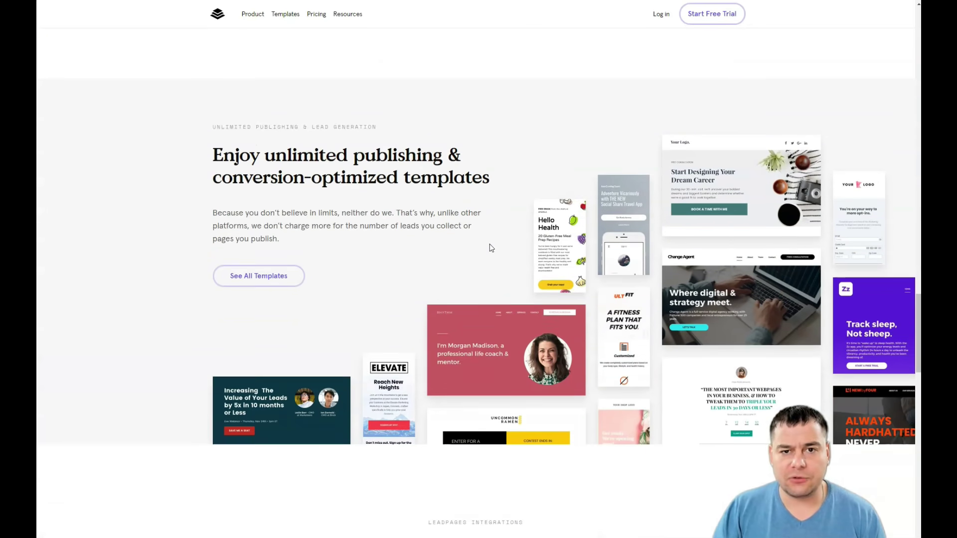
scroll(490, 247, "down", 8)
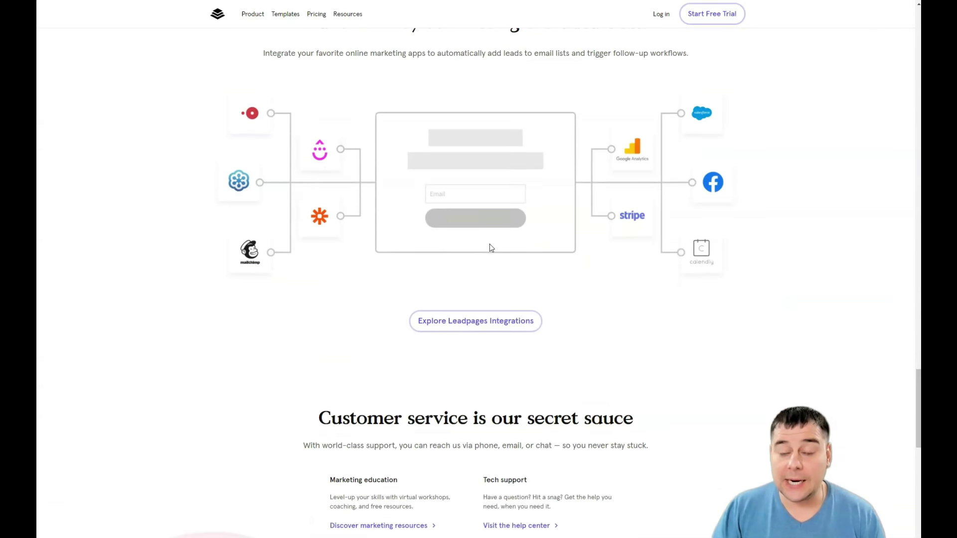
scroll(489, 248, "down", 7)
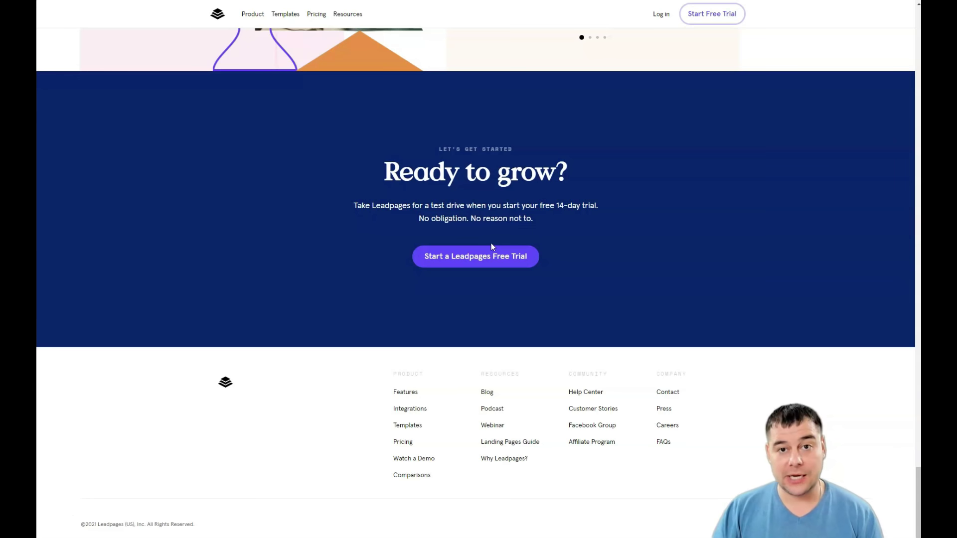
scroll(503, 230, "up", 6)
scroll(502, 231, "up", 10)
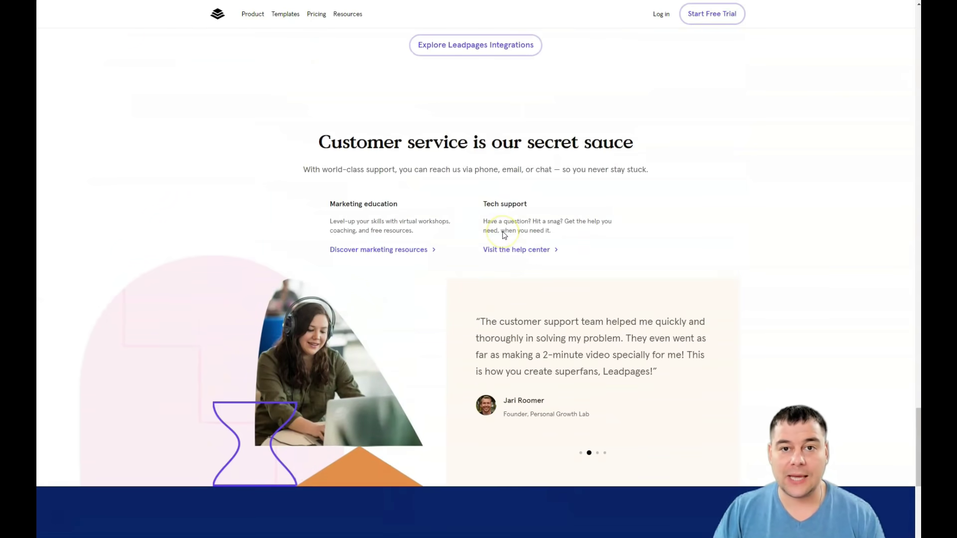
scroll(502, 232, "up", 9)
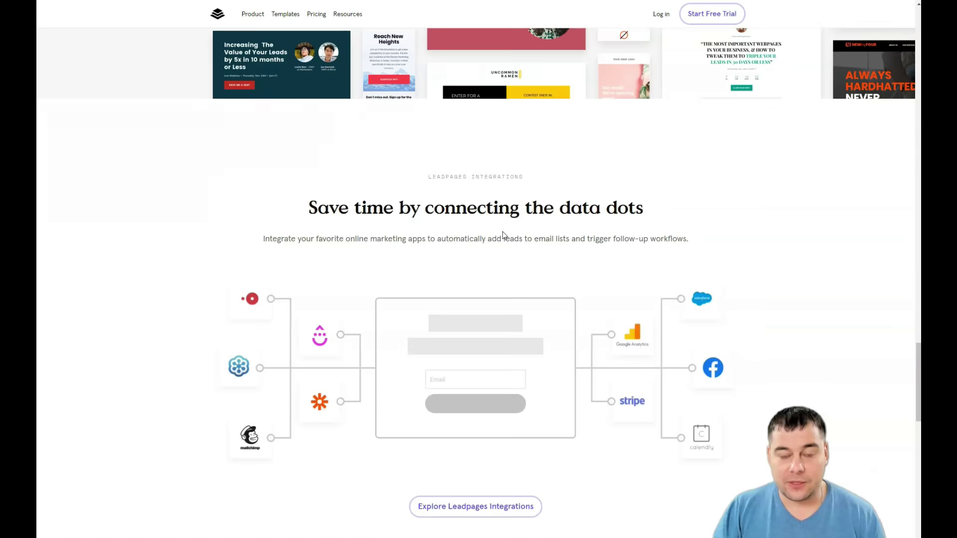
scroll(502, 231, "up", 5)
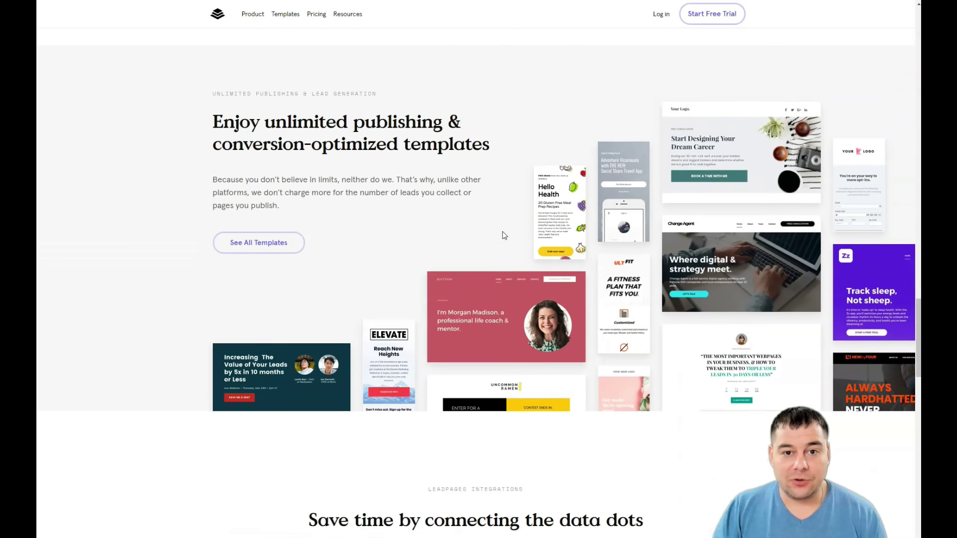
scroll(502, 231, "up", 4)
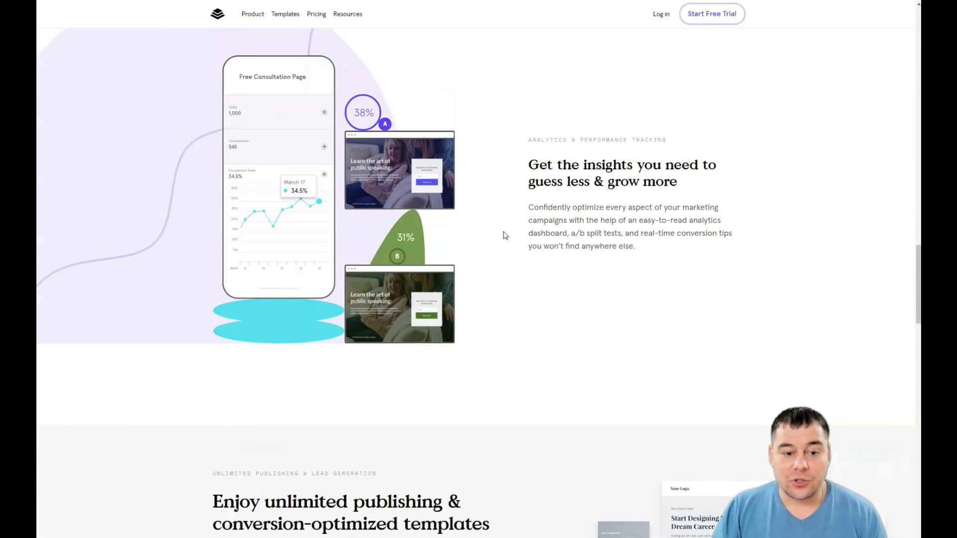
scroll(505, 235, "up", 9)
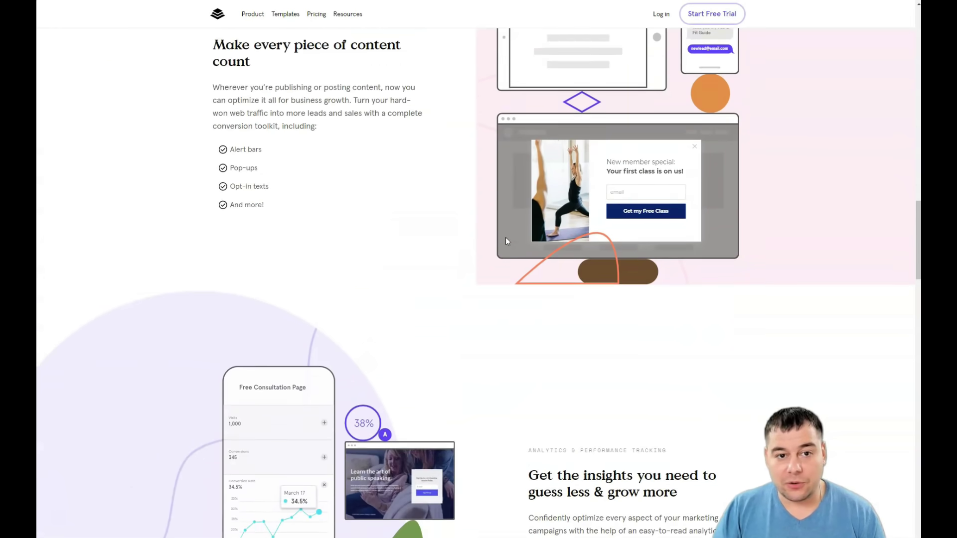
left_click(516, 248)
scroll(523, 248, "up", 6)
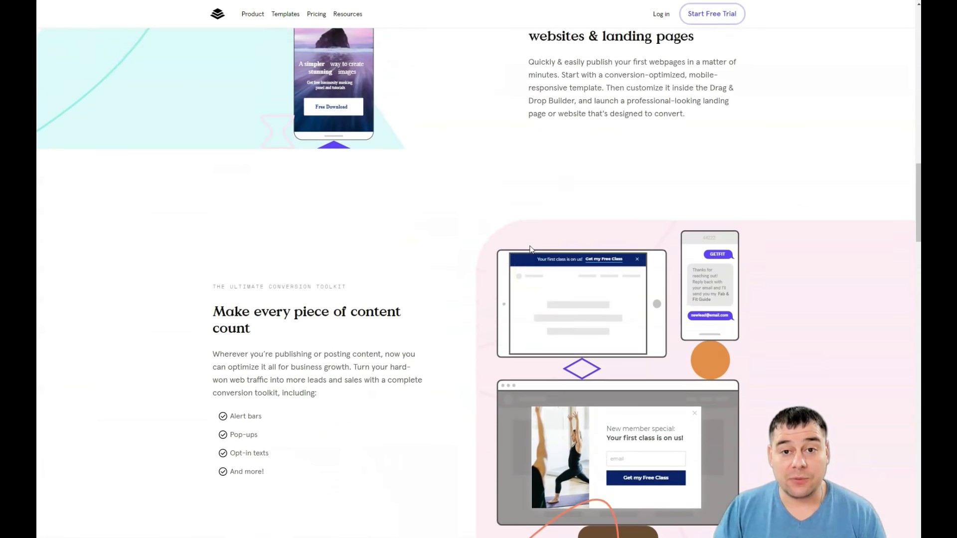
scroll(531, 250, "up", 3)
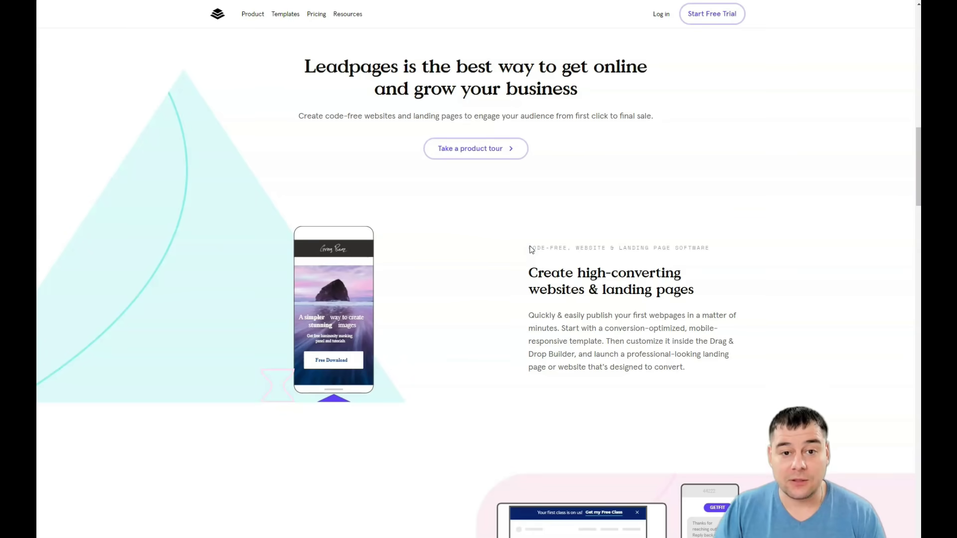
scroll(531, 249, "up", 9)
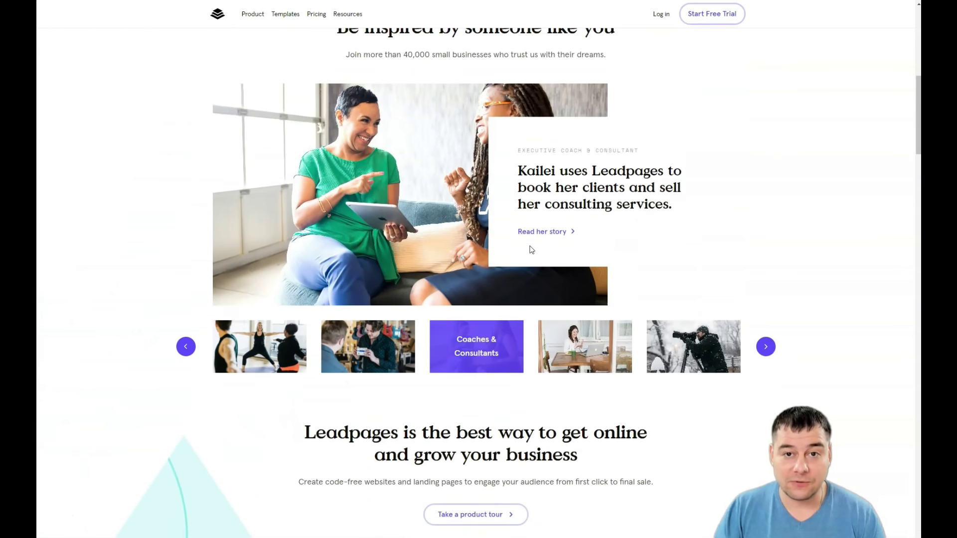
scroll(531, 249, "up", 4)
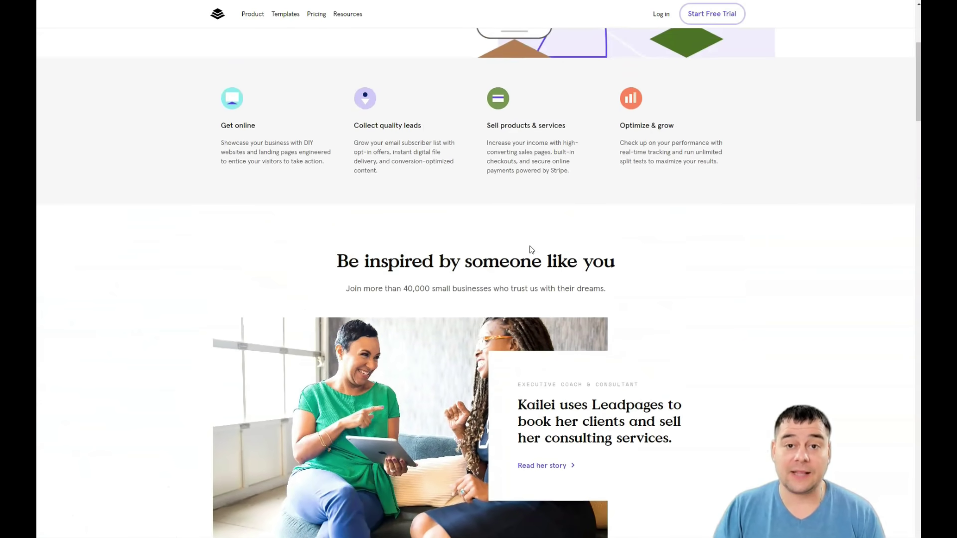
scroll(532, 250, "up", 2)
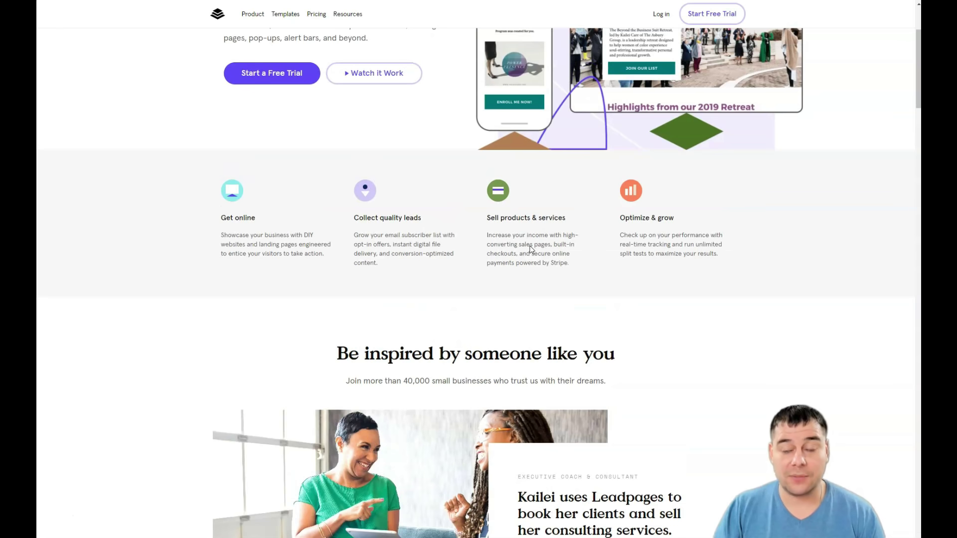
scroll(531, 250, "up", 2)
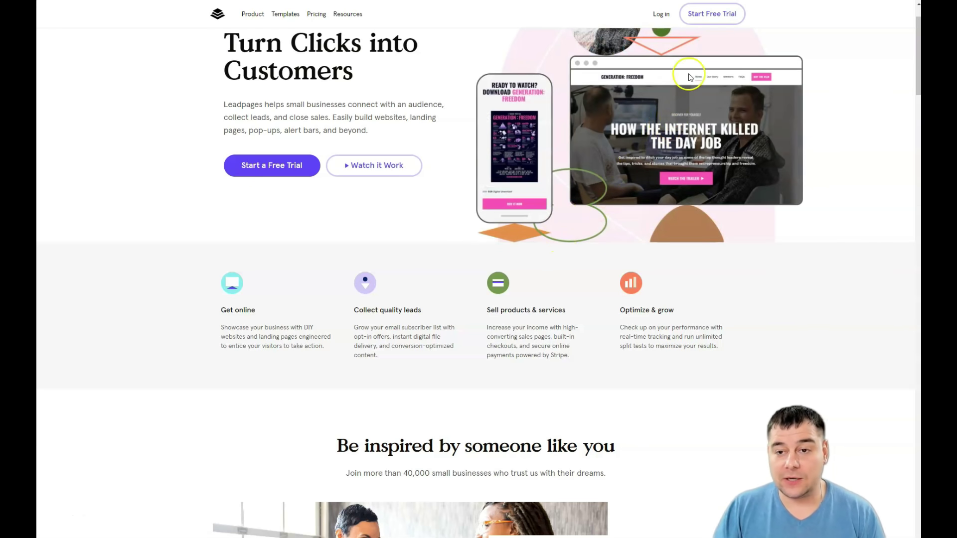
- Start the free trial and bring up the Landing Pages list with its seven drafts
left_click(713, 23)
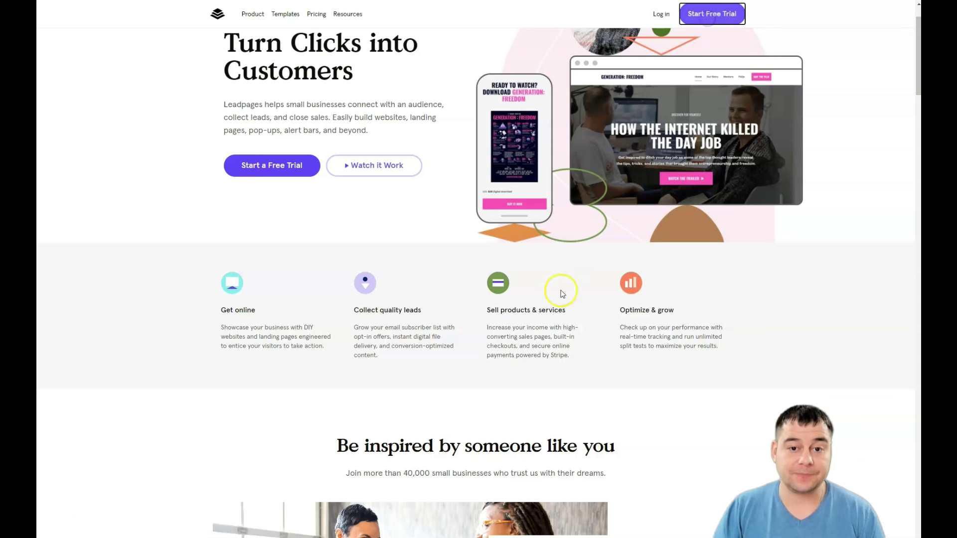
scroll(459, 249, "down", 2)
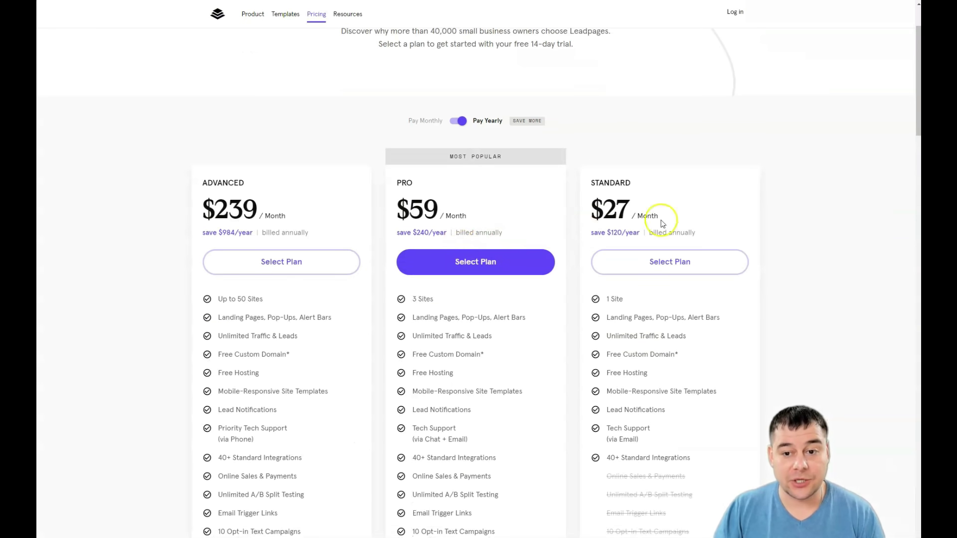
scroll(498, 239, "down", 2)
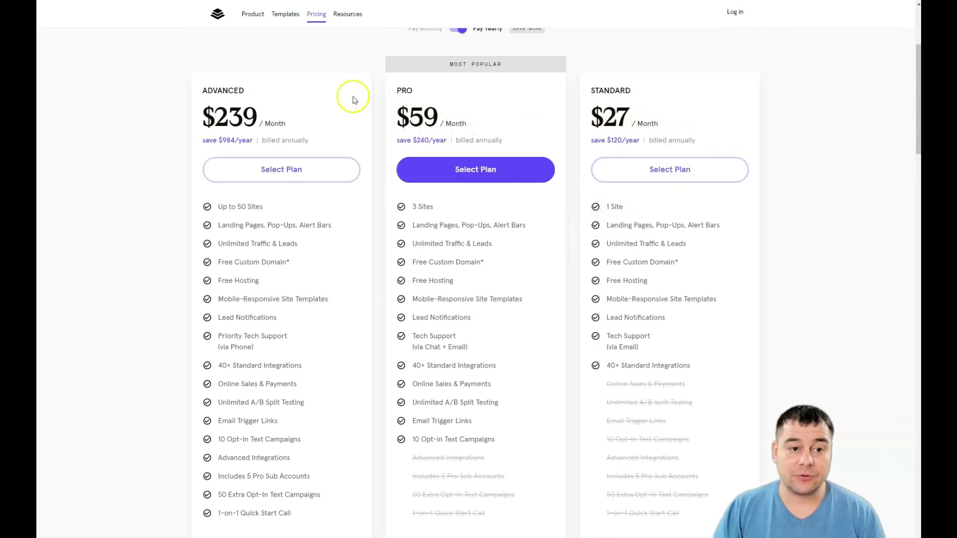
scroll(500, 204, "down", 2)
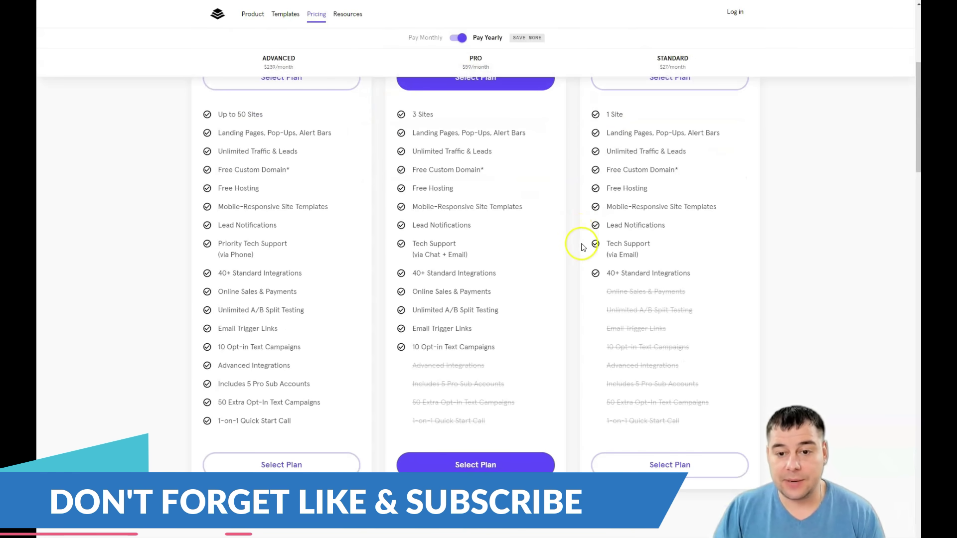
mouse_move(533, 258)
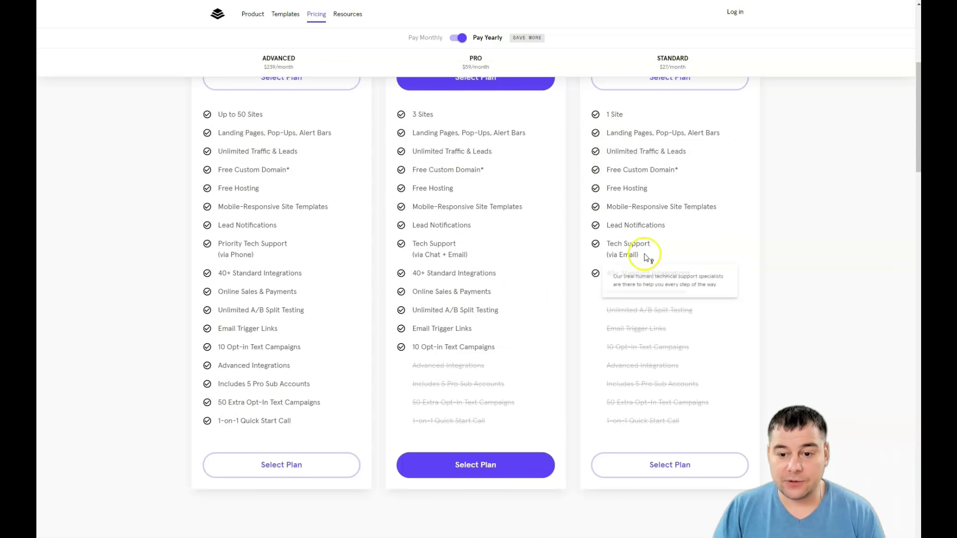
scroll(493, 249, "up", 1)
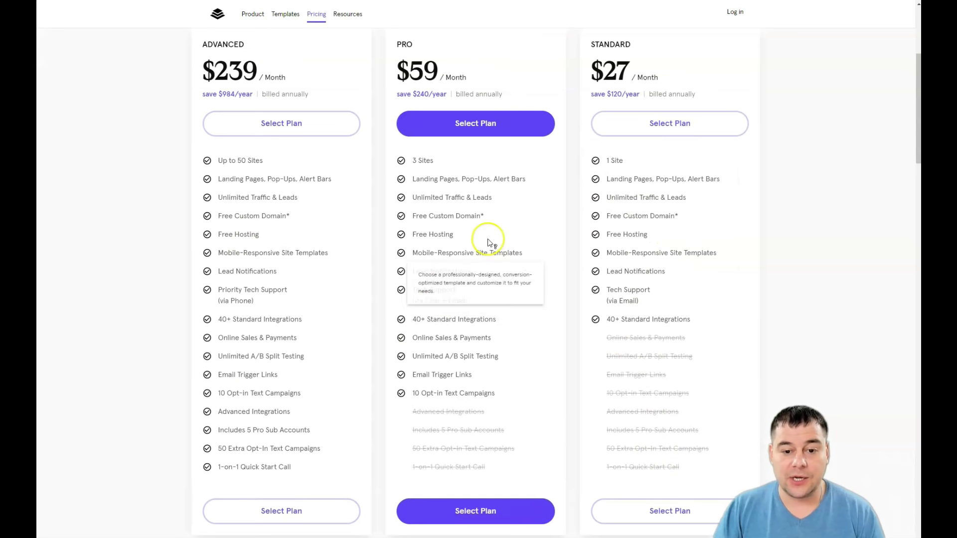
scroll(618, 373, "up", 1)
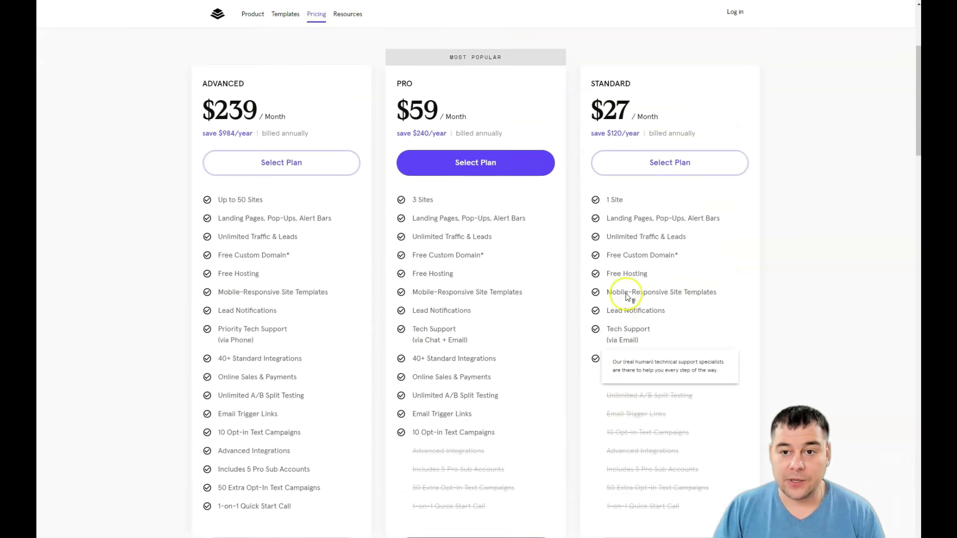
scroll(626, 295, "down", 2)
scroll(627, 294, "up", 2)
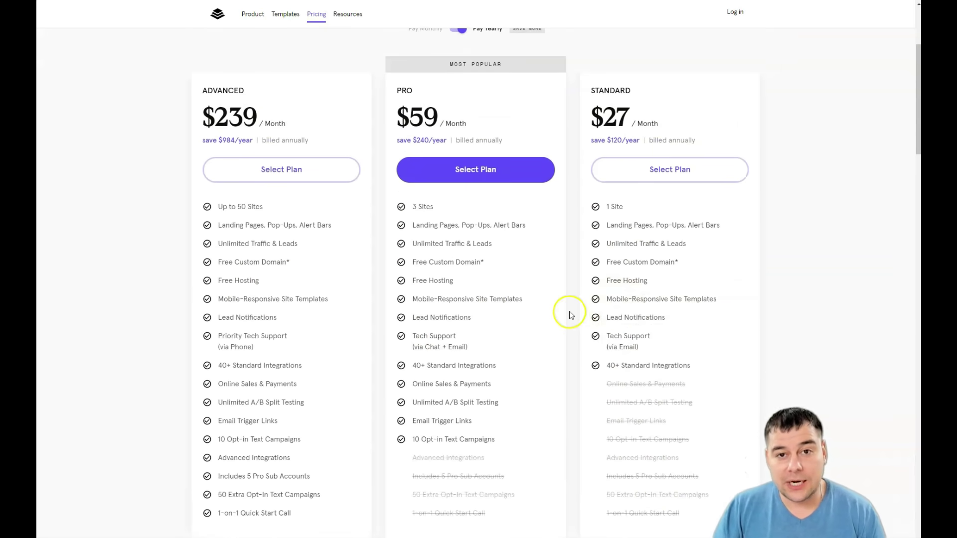
mouse_move(232, 368)
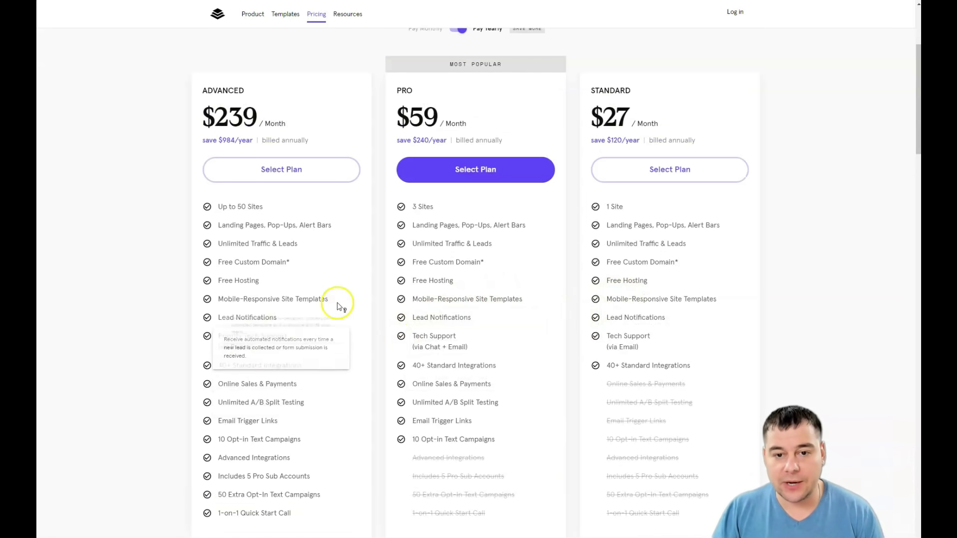
mouse_move(339, 305)
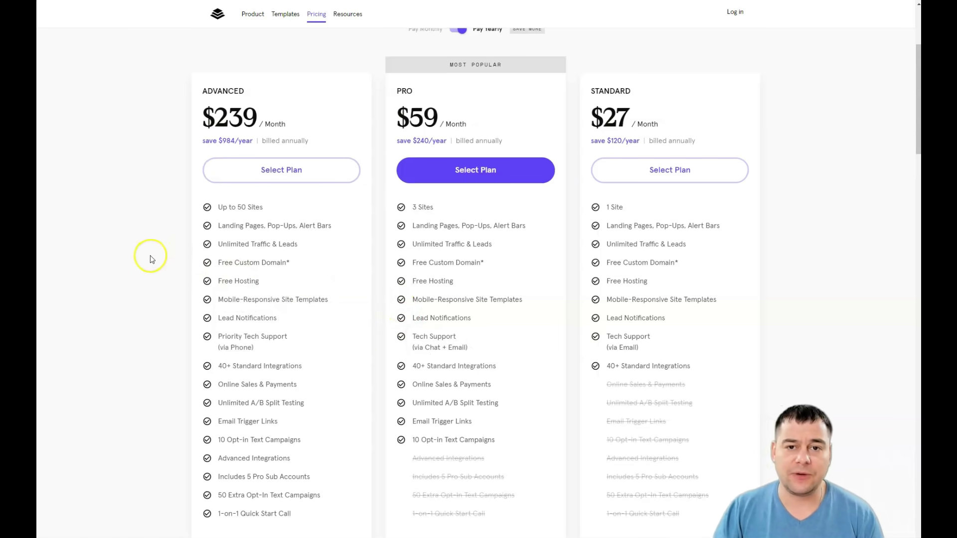
scroll(146, 269, "up", 1)
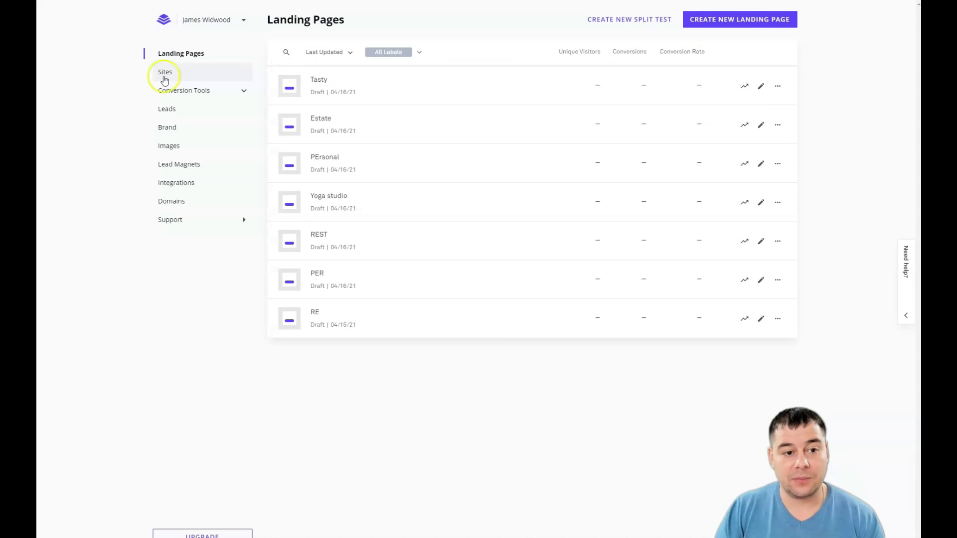
- Open the landing page template gallery and check its Page Type, Industry and Style filters
left_click(731, 21)
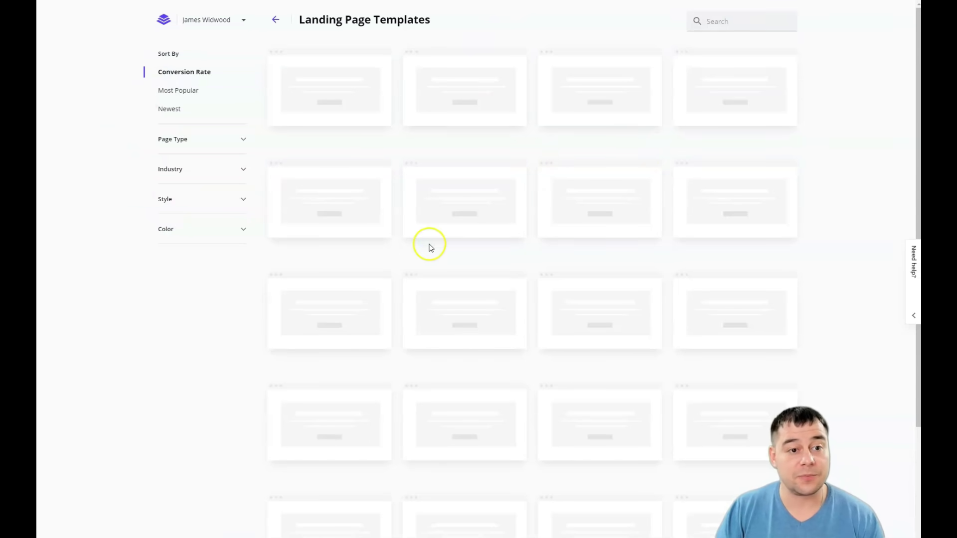
mouse_move(455, 183)
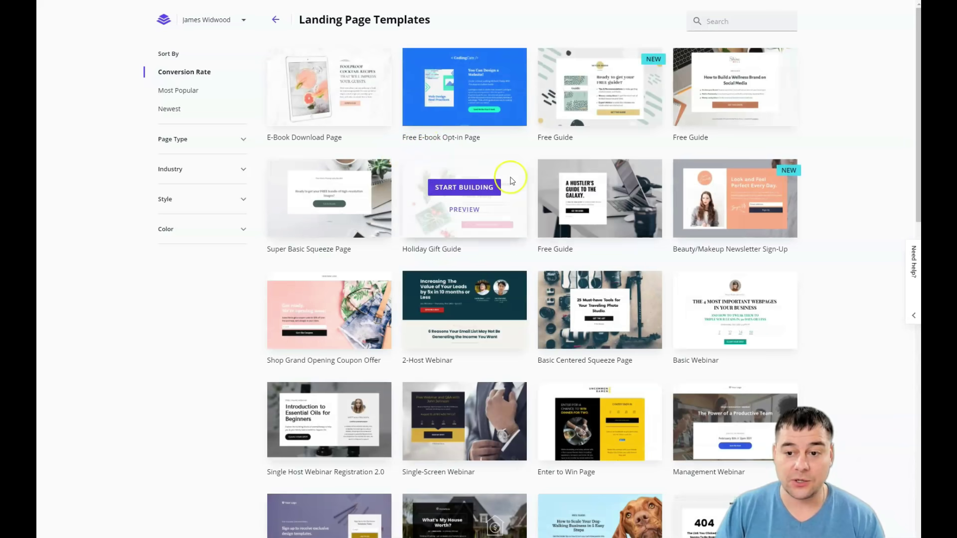
scroll(573, 249, "down", 3)
scroll(574, 247, "down", 5)
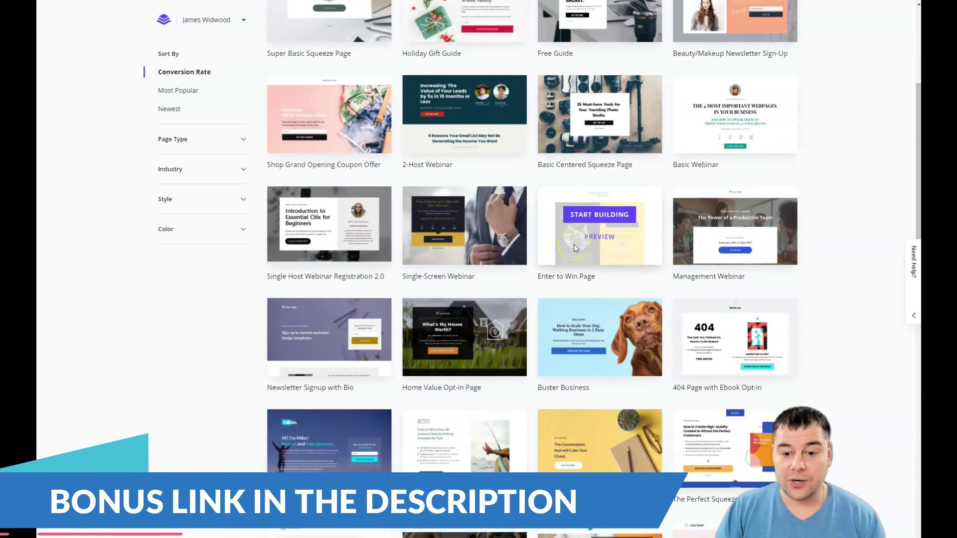
scroll(578, 237, "down", 7)
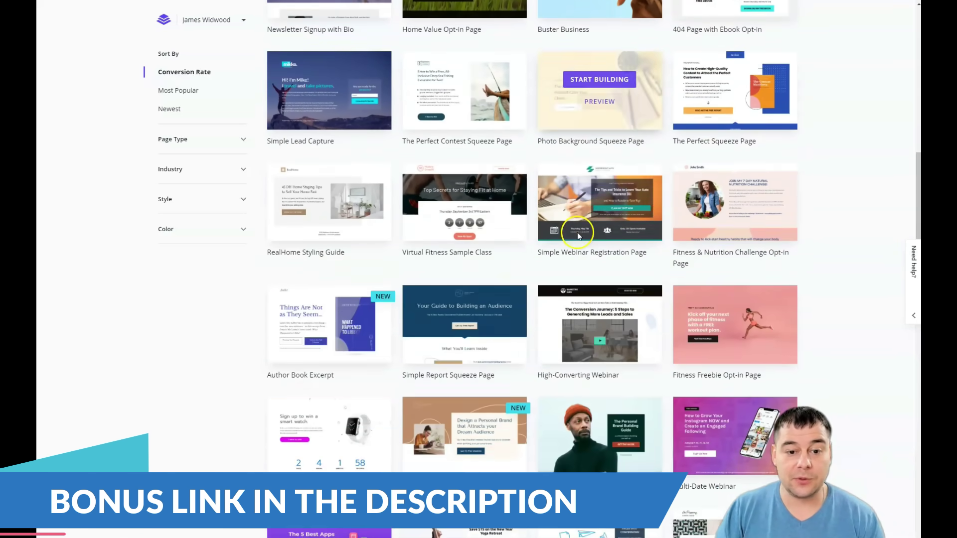
scroll(578, 234, "down", 2)
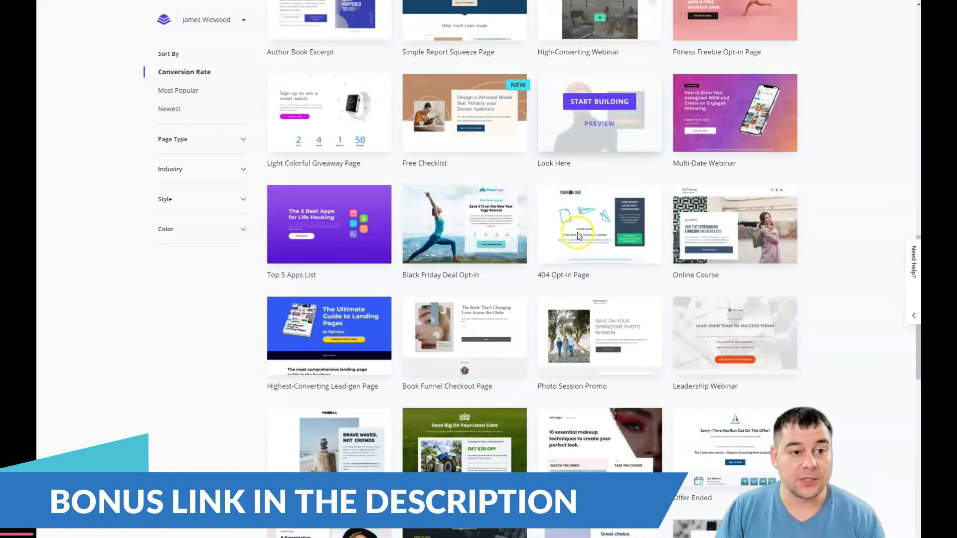
scroll(577, 224, "up", 10)
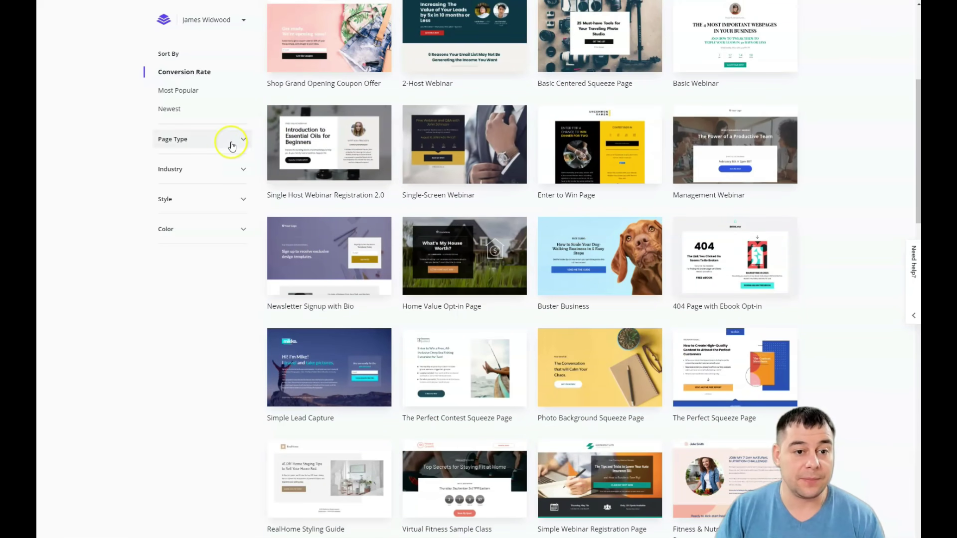
left_click(242, 139)
left_click(243, 139)
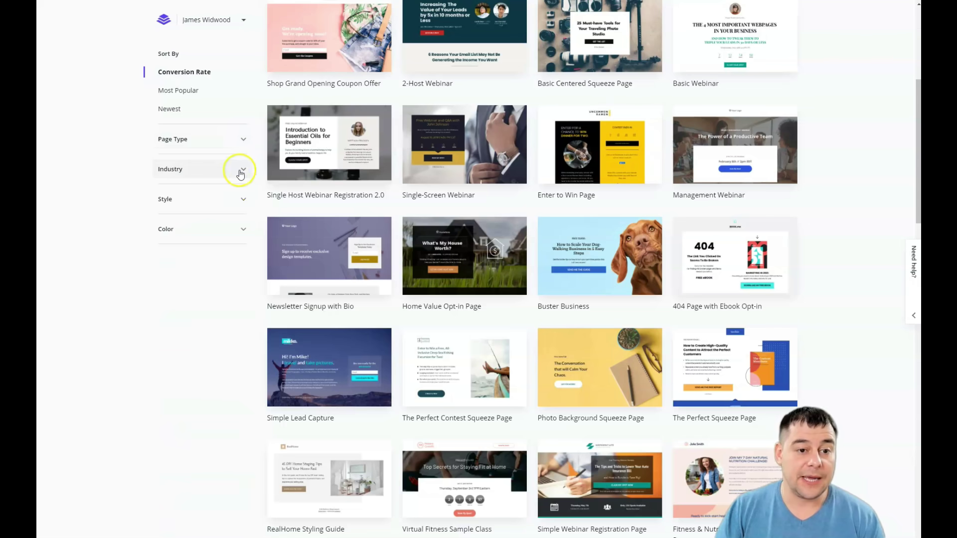
left_click(243, 169)
left_click(243, 171)
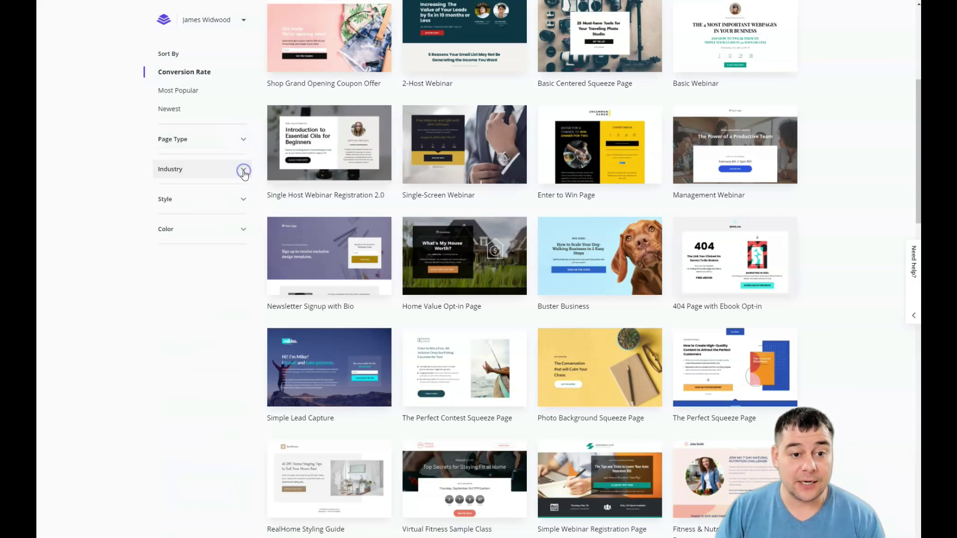
left_click(243, 200)
left_click(244, 199)
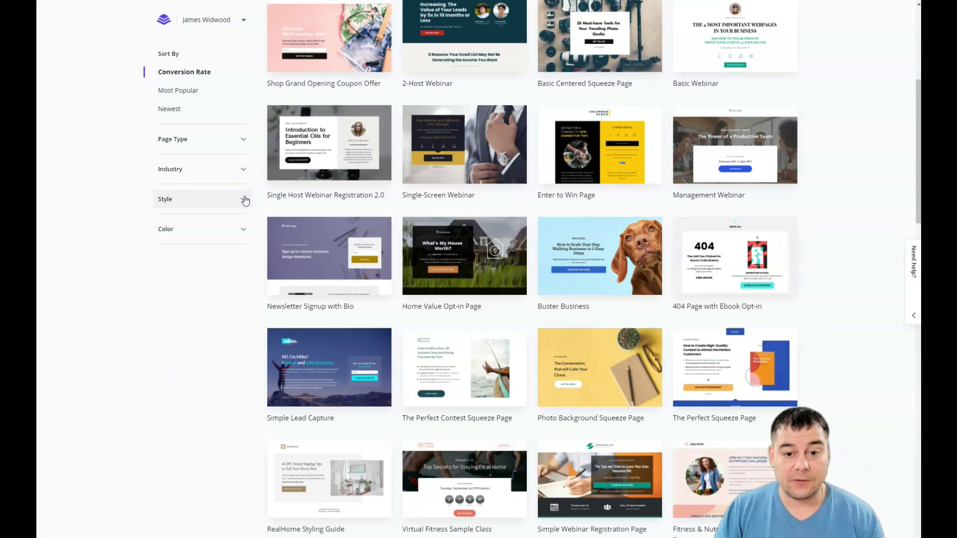
- Start building from the Fitness Freebie Opt-in Page template
scroll(575, 188, "up", 5)
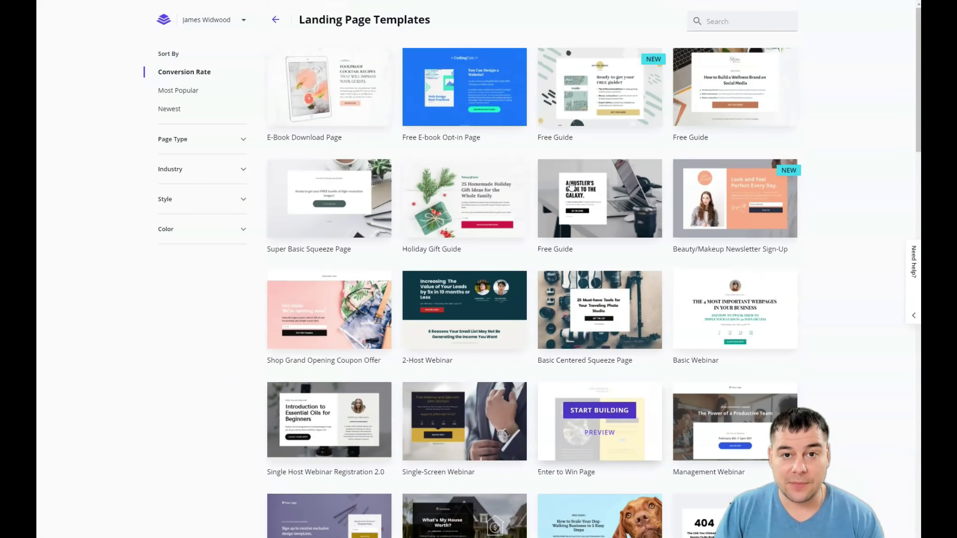
mouse_move(572, 186)
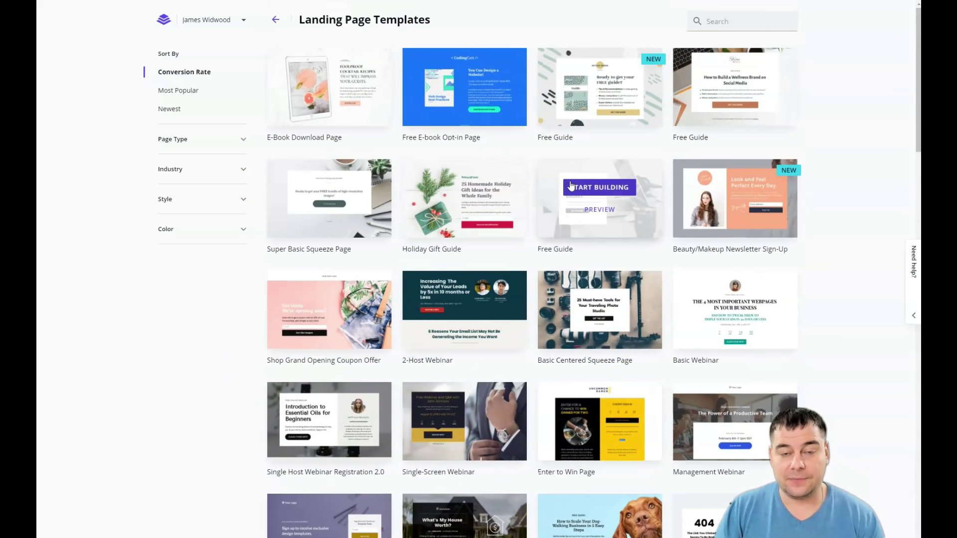
scroll(571, 186, "down", 7)
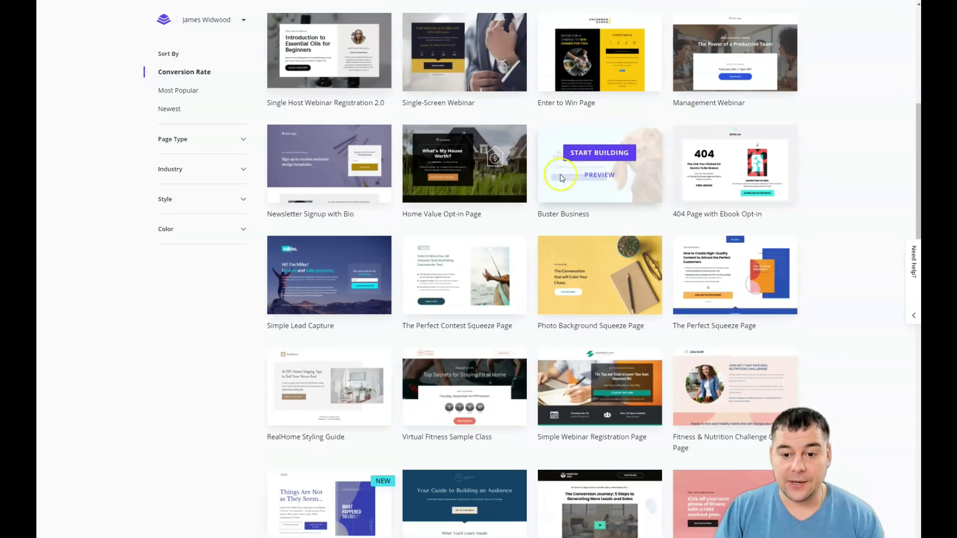
scroll(561, 178, "down", 5)
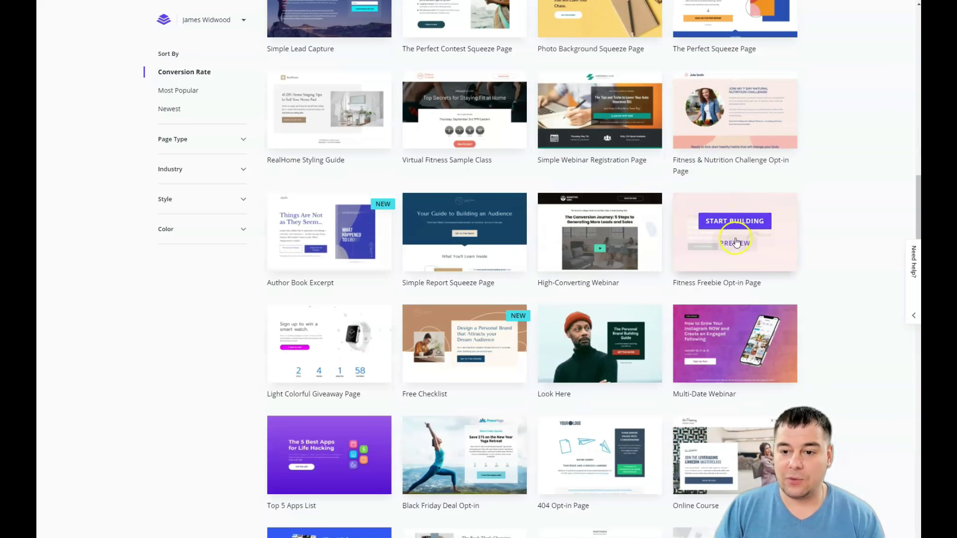
left_click(734, 222)
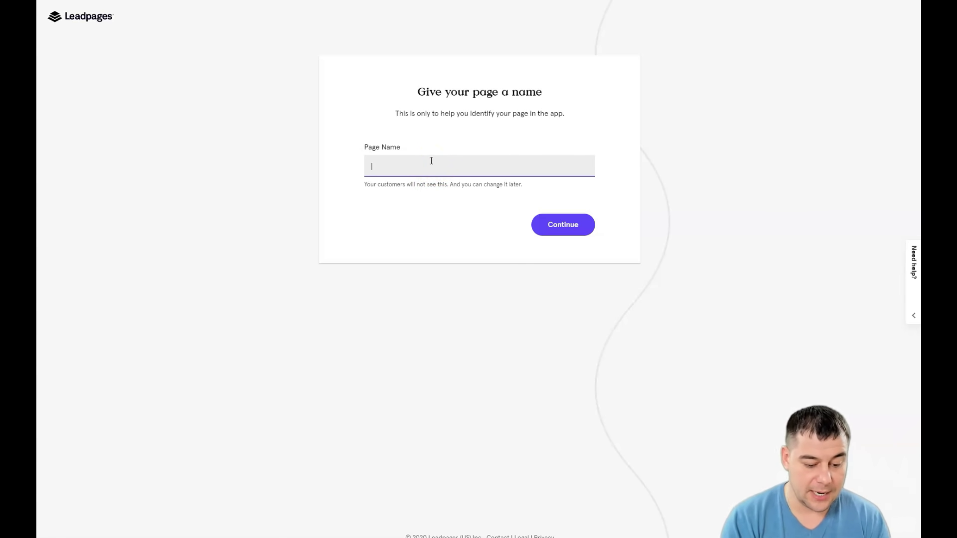
- Name the page 'Personal trainer' and continue into the editor
type("Personal trainer")
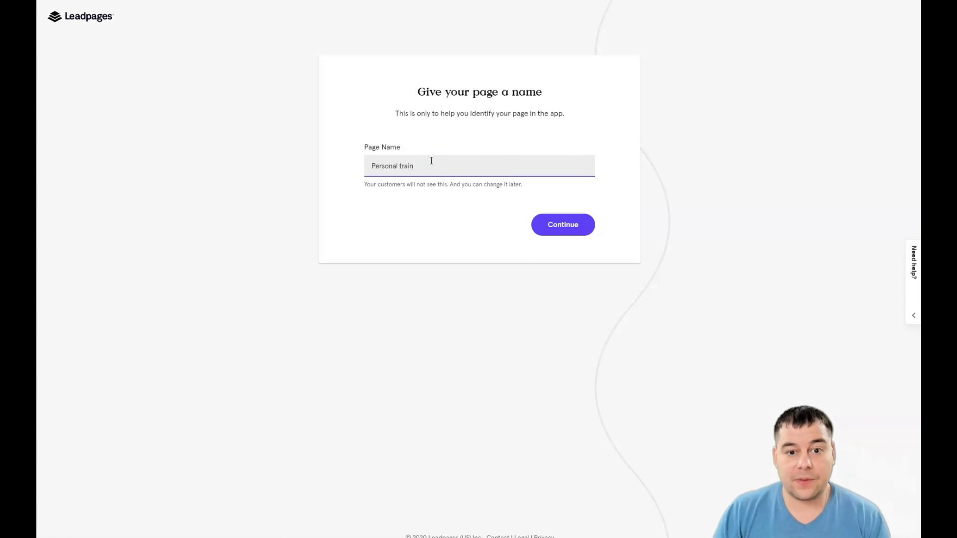
left_click(562, 225)
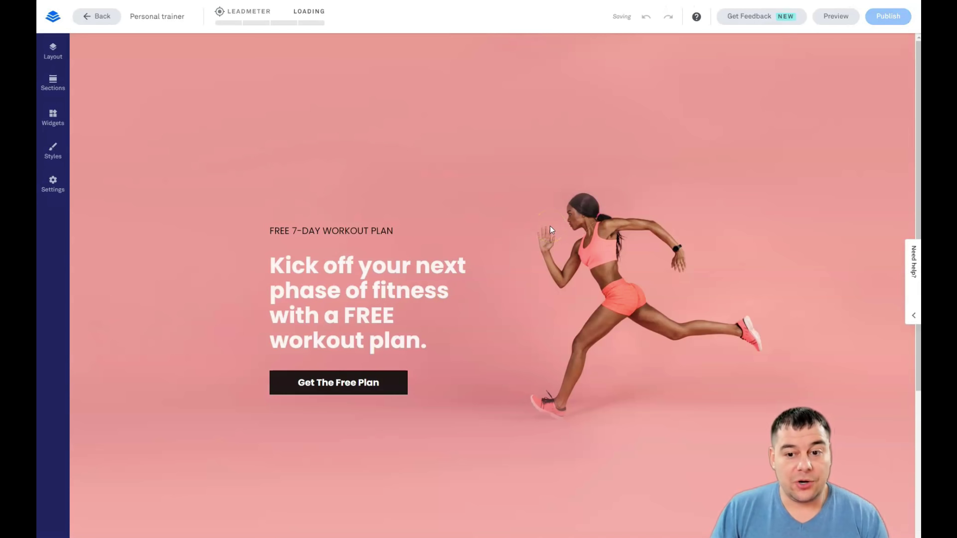
scroll(549, 226, "down", 3)
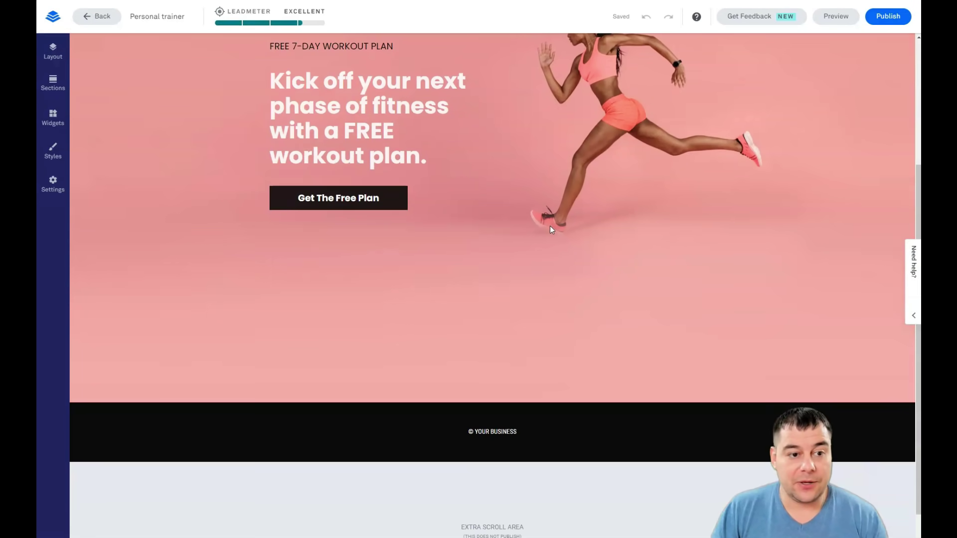
scroll(549, 226, "up", 3)
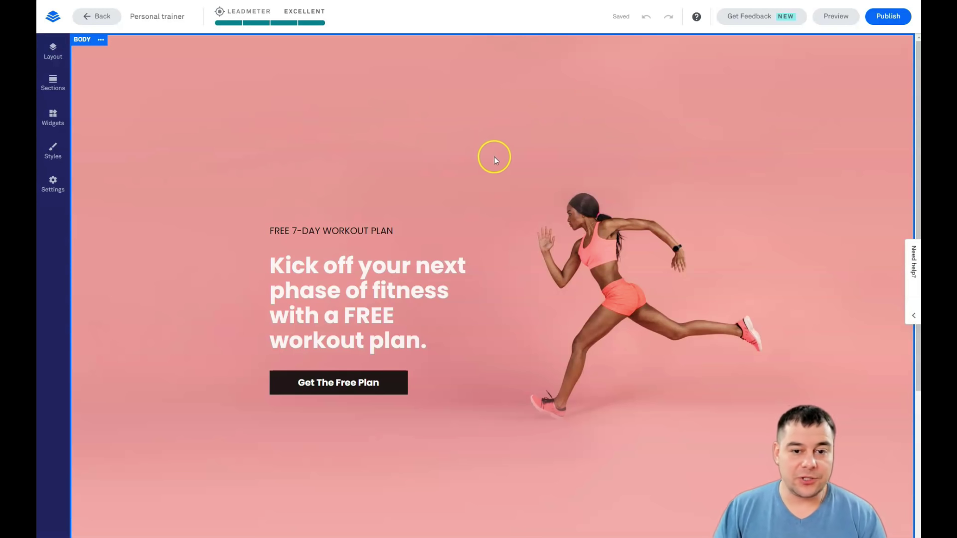
scroll(496, 157, "down", 4)
scroll(530, 163, "up", 4)
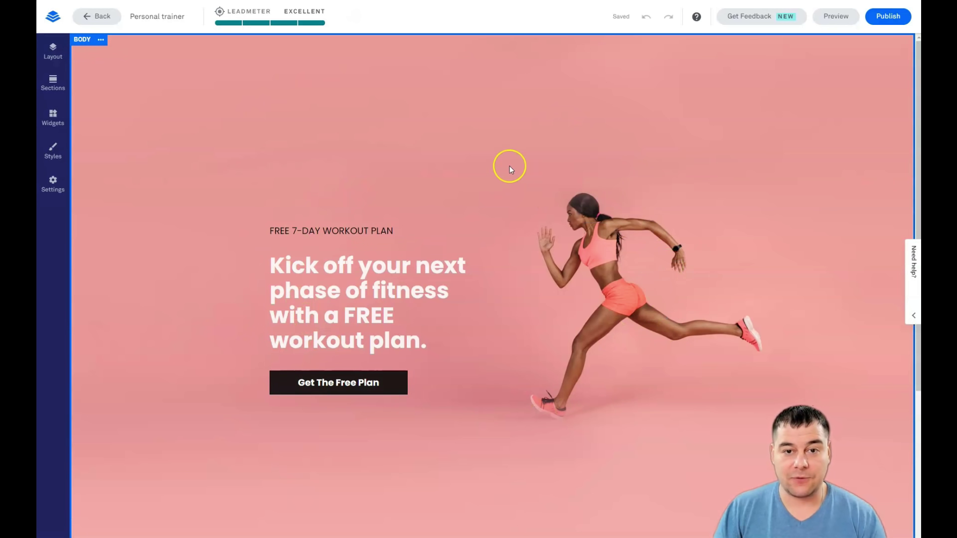
scroll(513, 170, "down", 1)
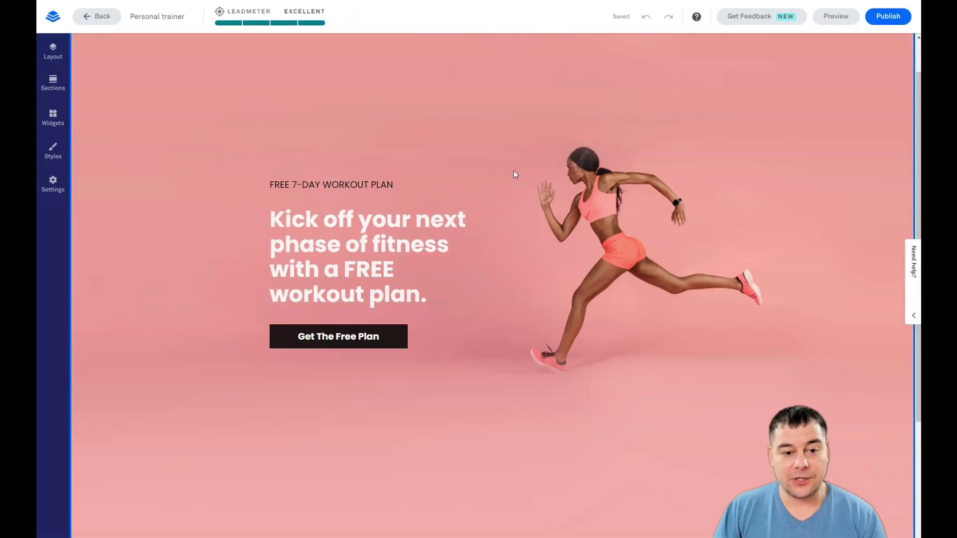
left_click(493, 186)
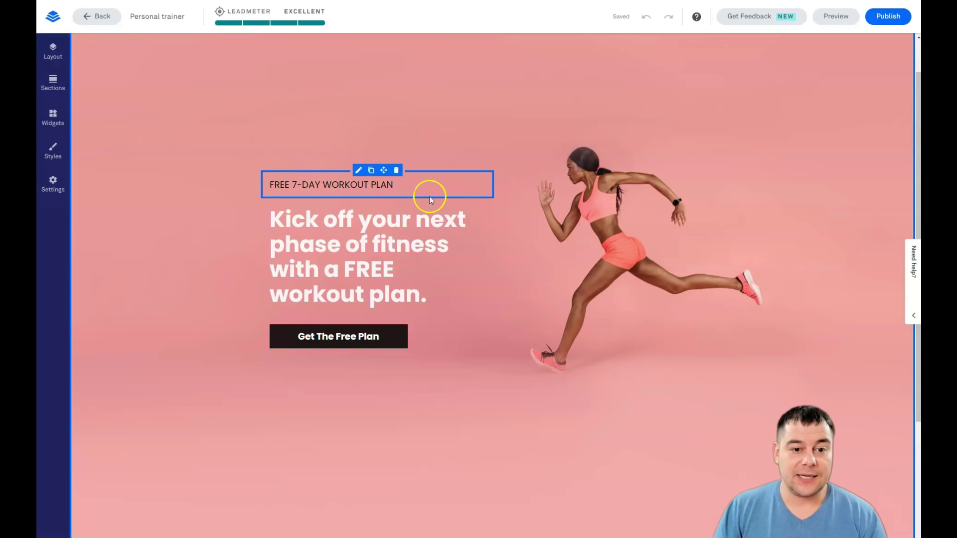
scroll(521, 309, "down", 2)
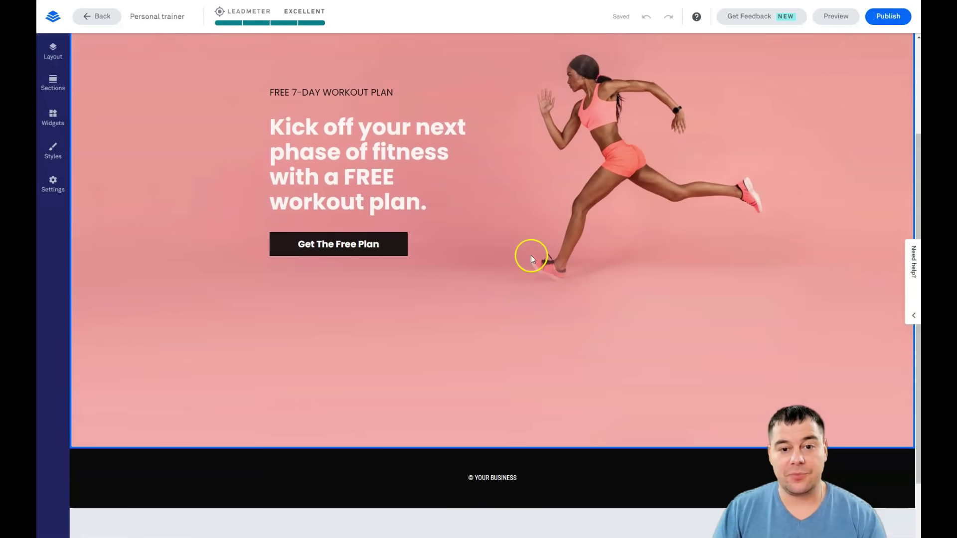
scroll(532, 264, "up", 2)
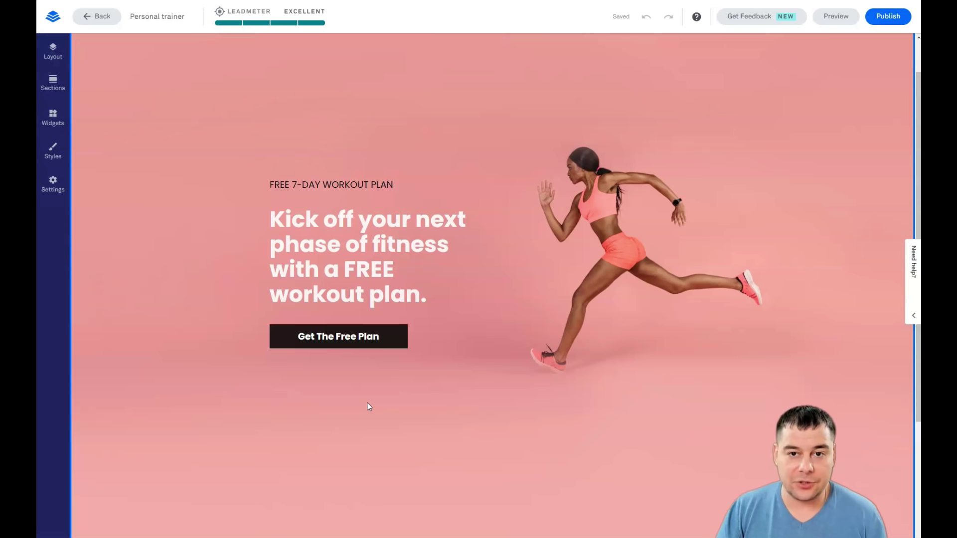
left_click(436, 388)
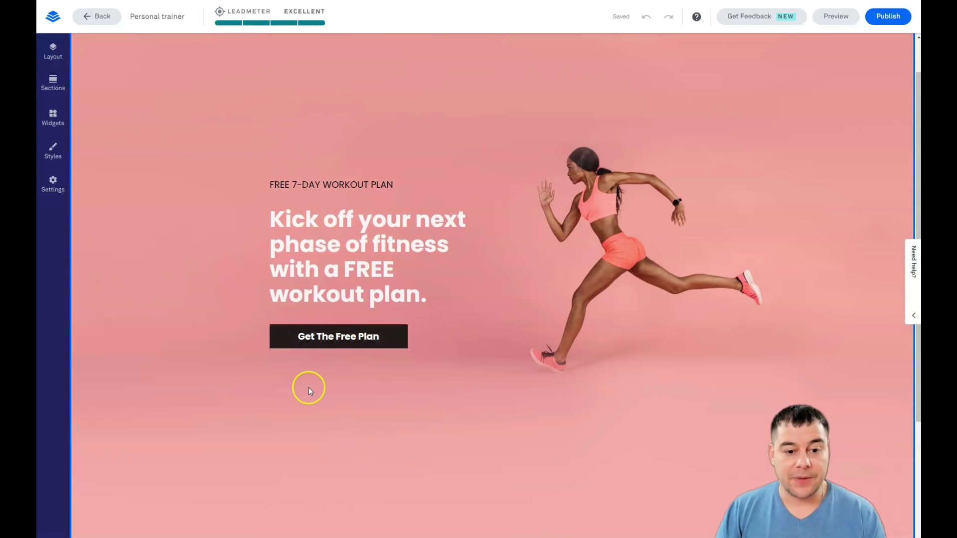
scroll(369, 381, "down", 1)
scroll(369, 381, "down", 1)
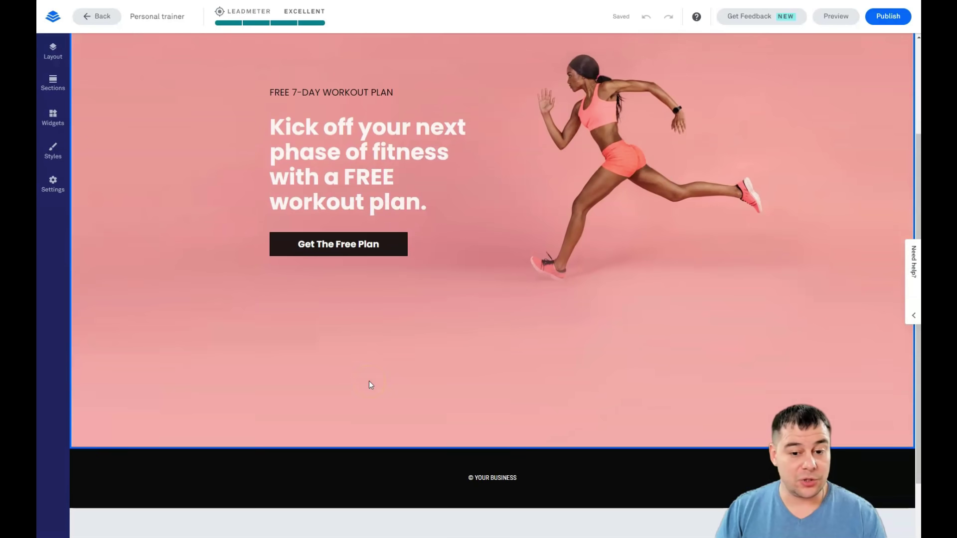
scroll(369, 381, "up", 2)
scroll(369, 385, "up", 1)
left_click(375, 381)
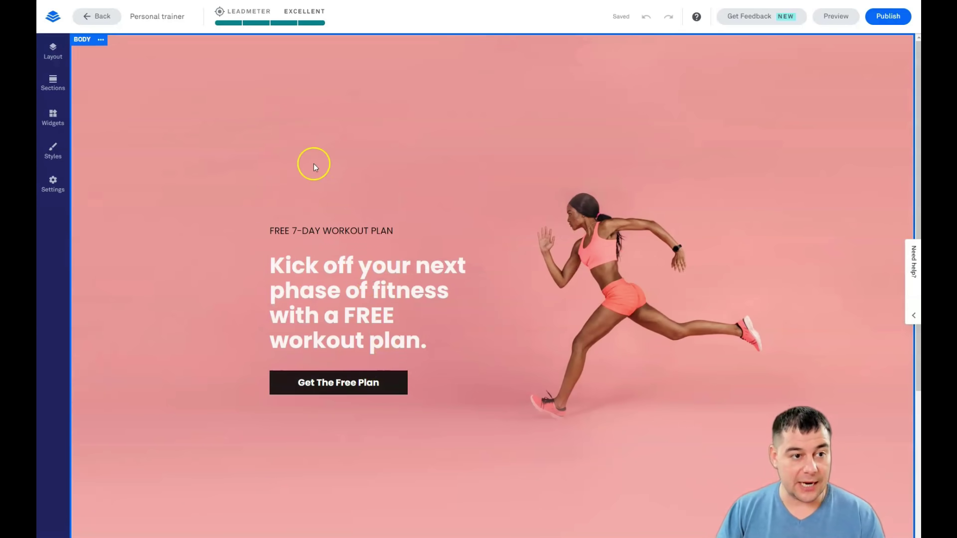
- Expand the Body section in Page Layout and open its Section Style settings
left_click(53, 51)
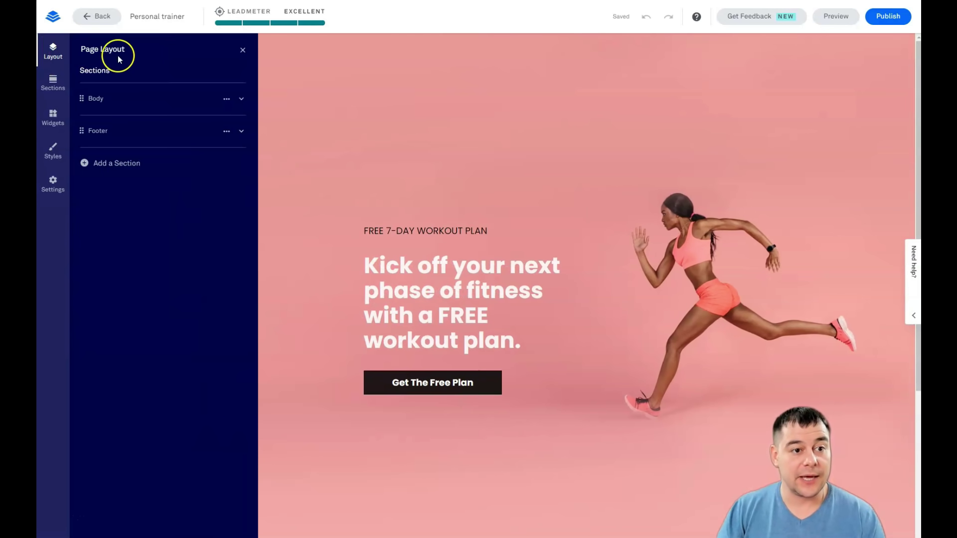
mouse_move(100, 102)
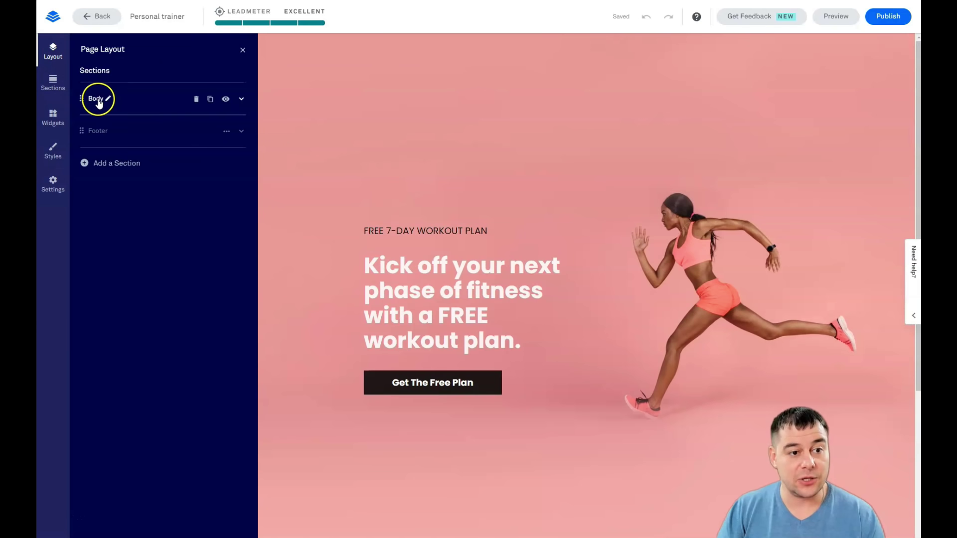
mouse_move(98, 103)
left_mouse_down()
mouse_move(100, 121)
mouse_move(100, 94)
mouse_move(97, 102)
left_mouse_up()
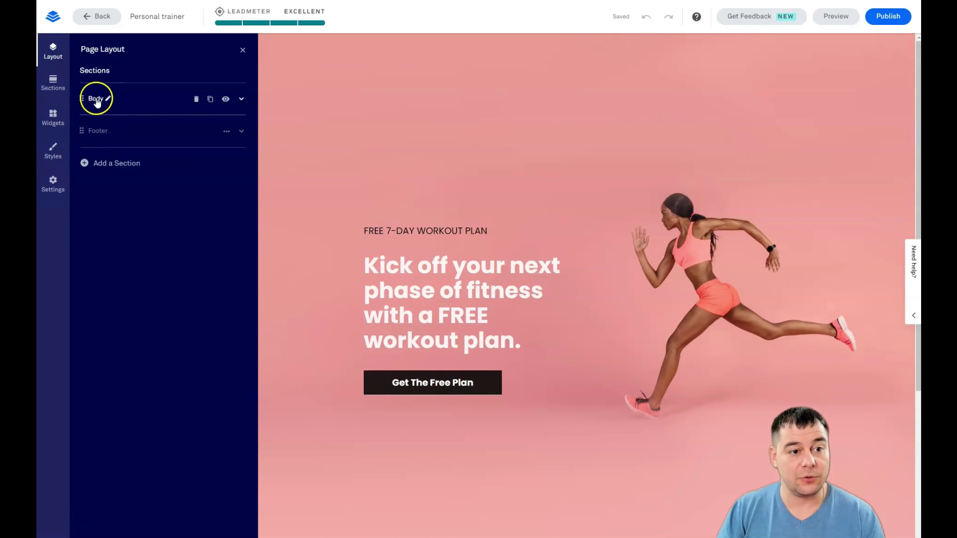
left_click(97, 102)
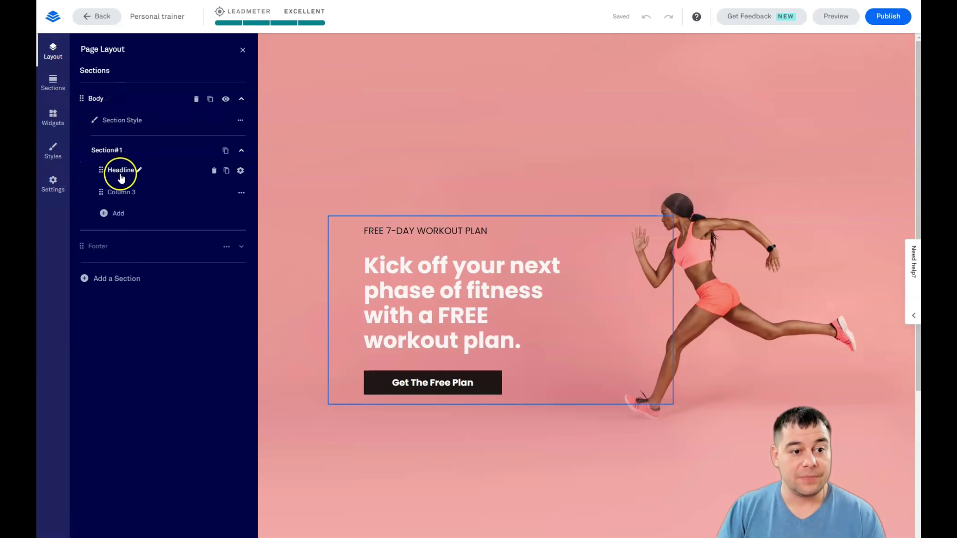
mouse_move(127, 195)
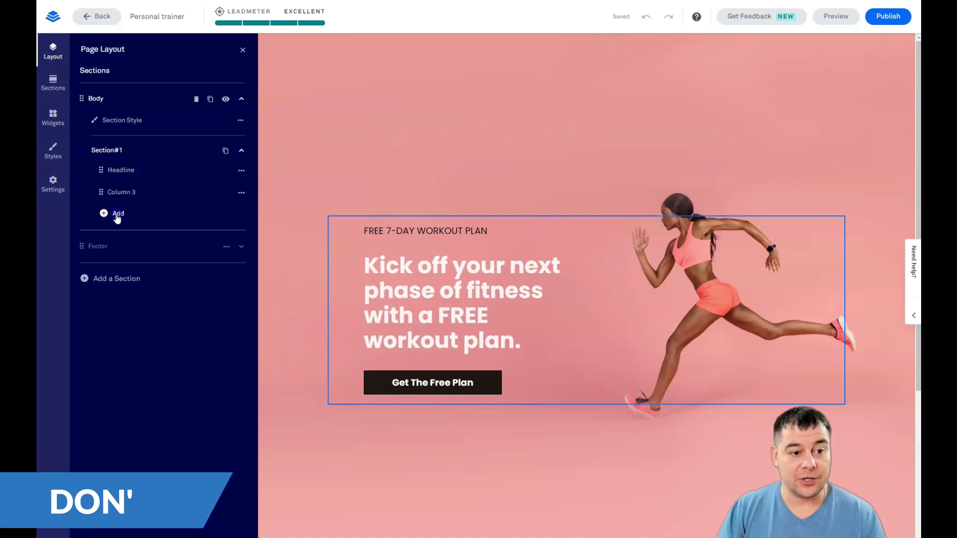
left_click(118, 215)
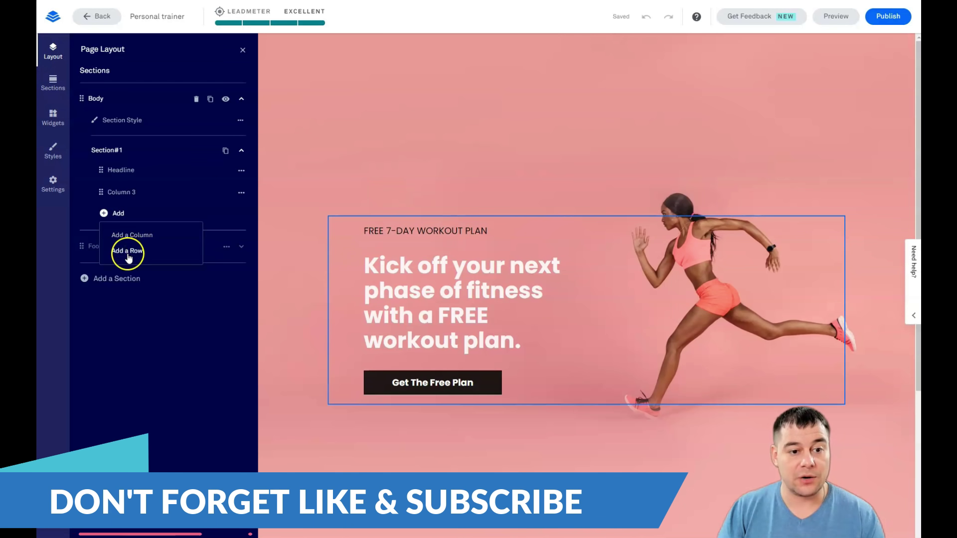
left_click(120, 126)
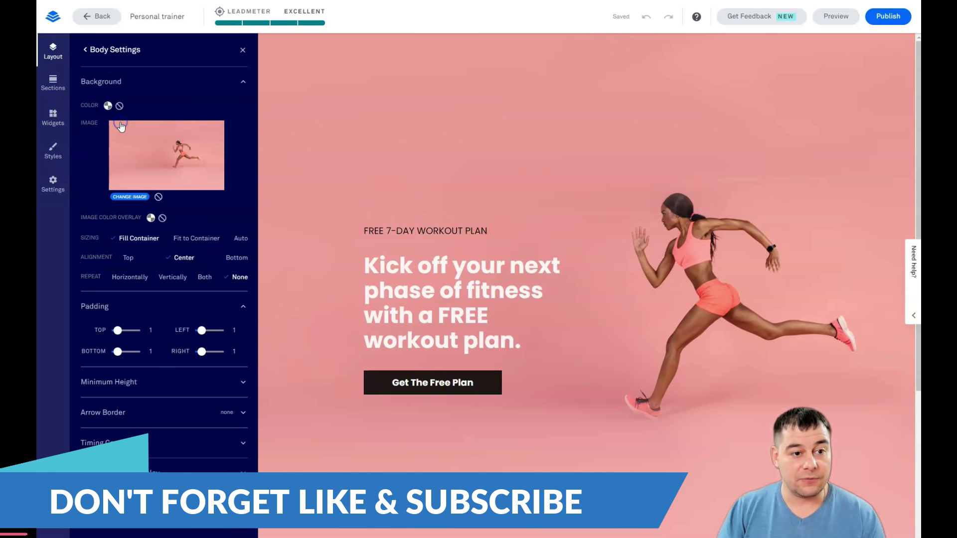
- Browse Premium Images, then upload the bodybuilder photo as the body background
left_click(130, 198)
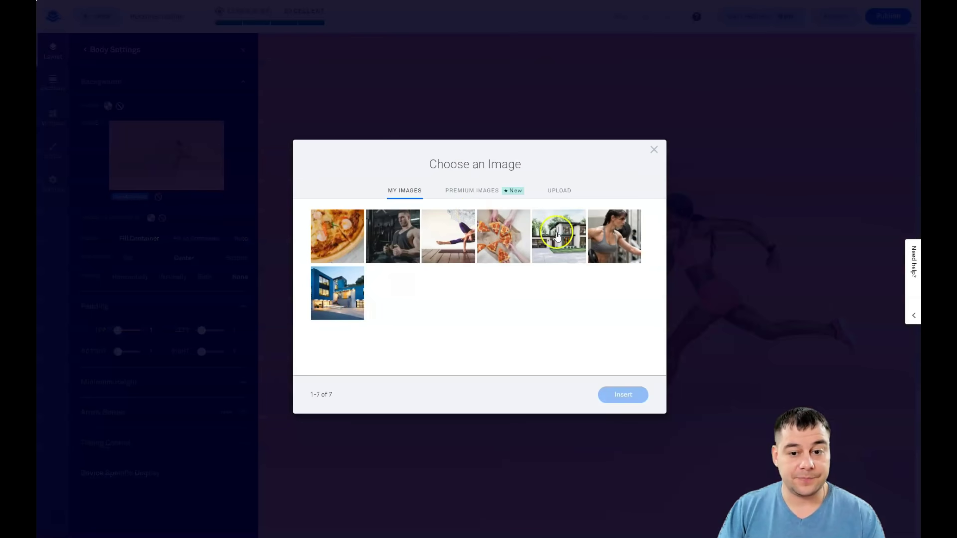
left_click(549, 190)
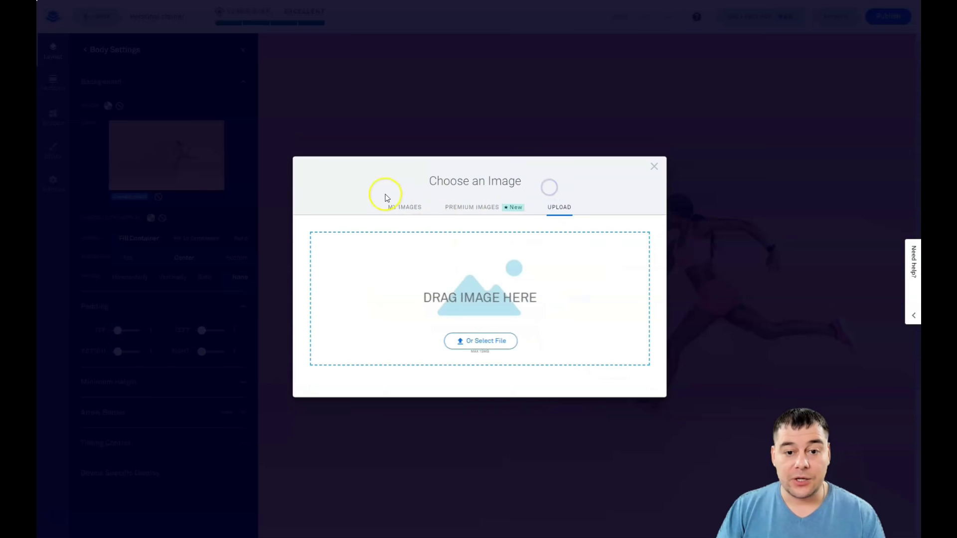
left_click(469, 209)
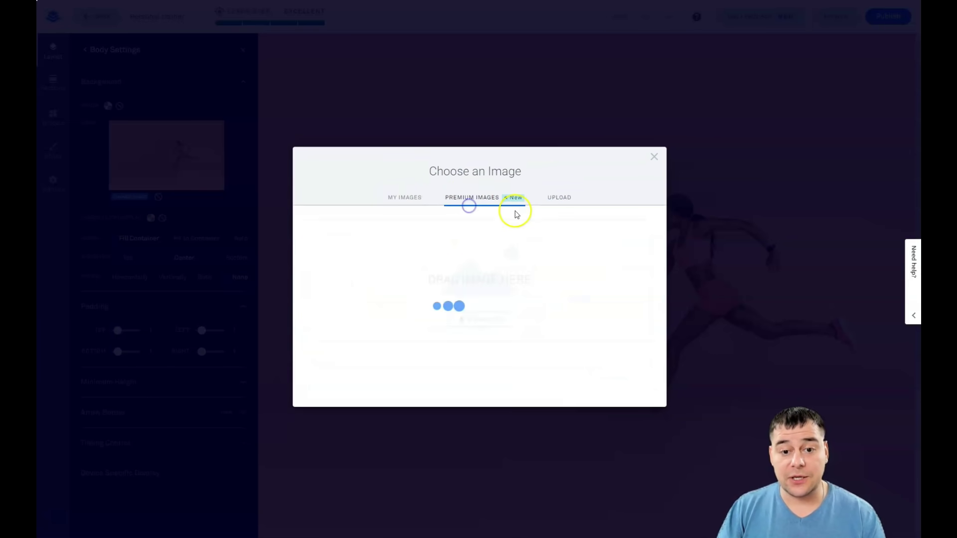
scroll(478, 294, "down", 5)
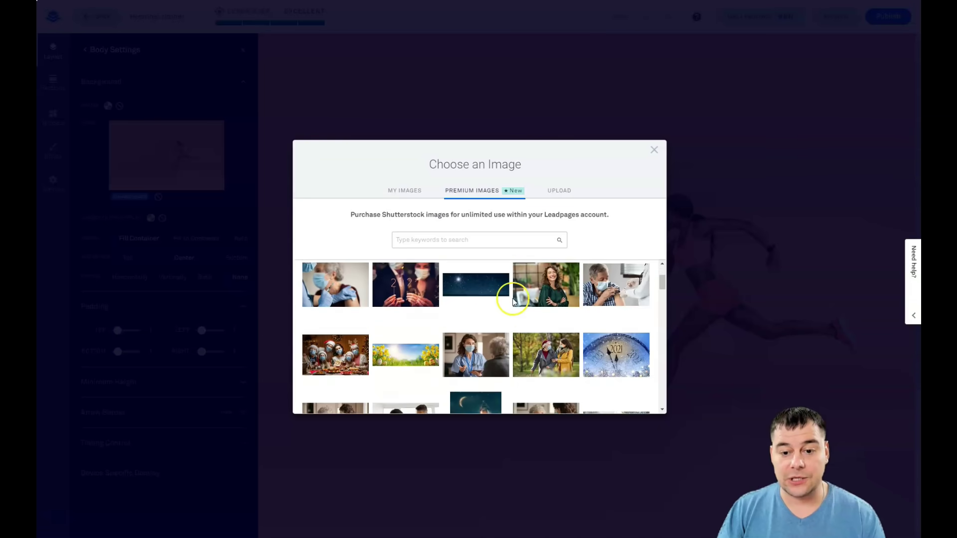
scroll(508, 293, "down", 1)
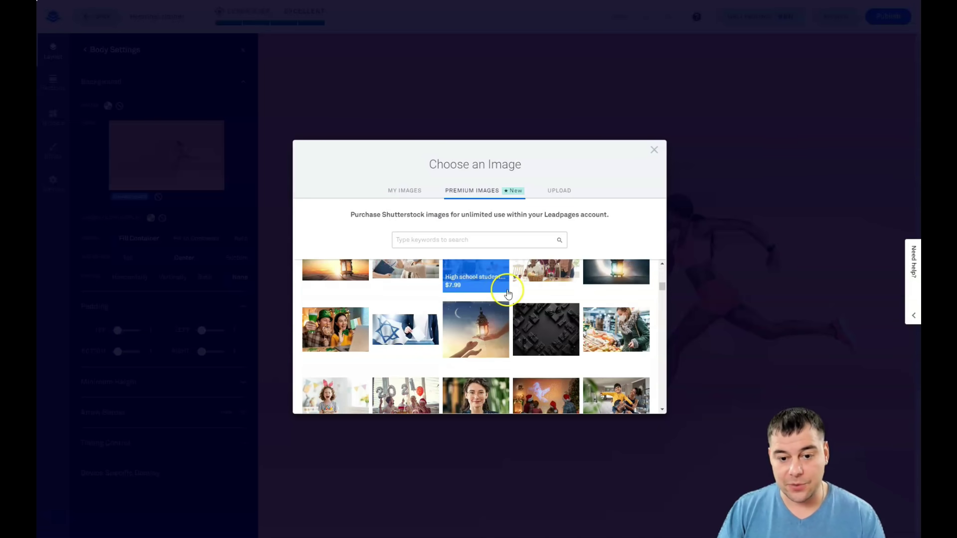
scroll(543, 333, "up", 5)
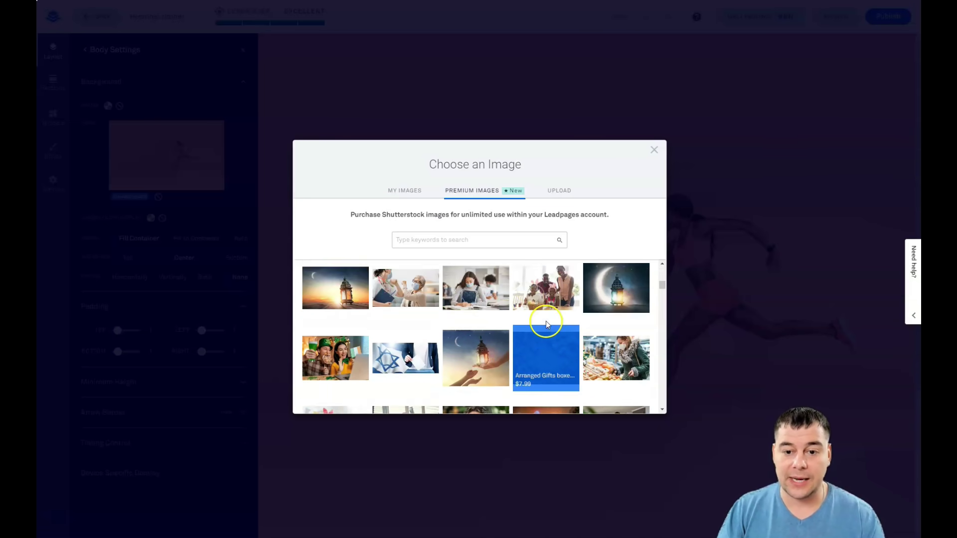
left_click(557, 191)
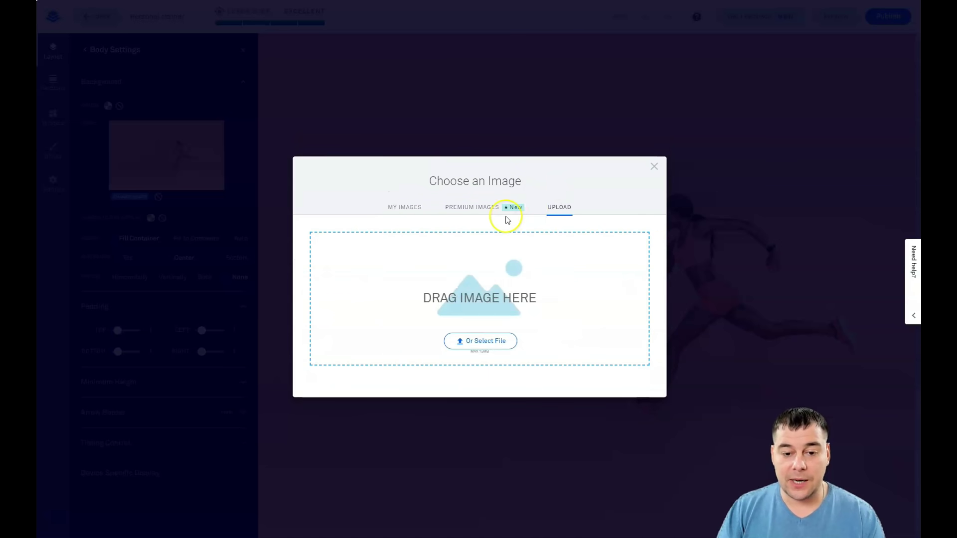
left_click(477, 342)
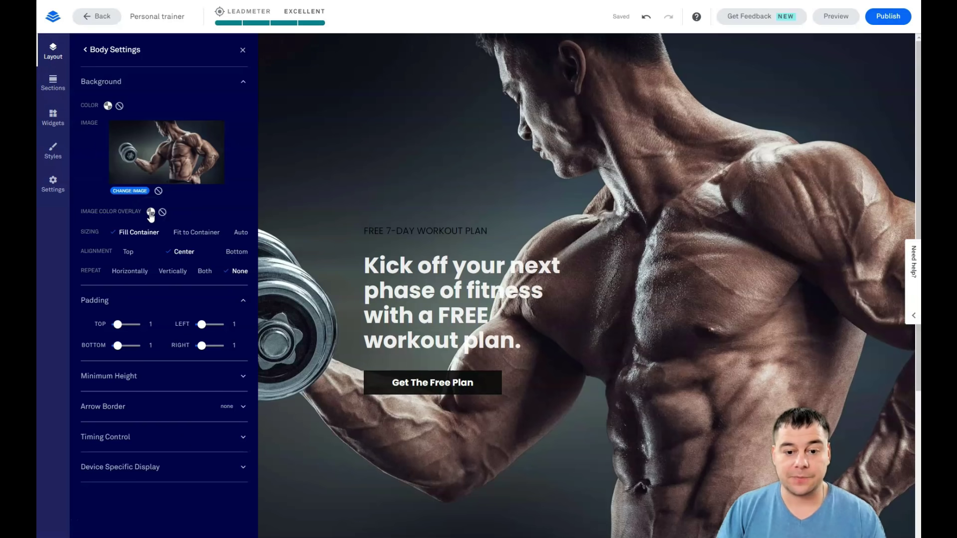
left_click(150, 212)
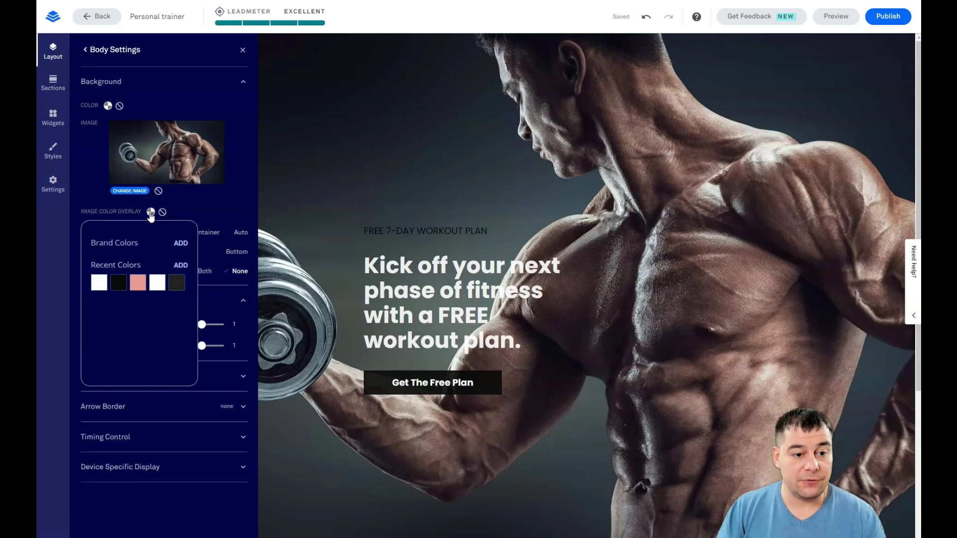
left_click(181, 265)
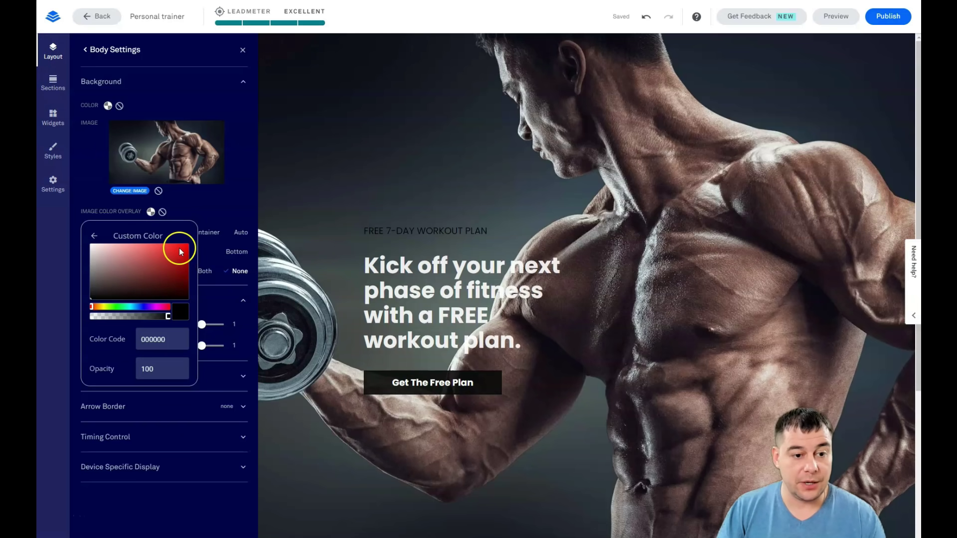
left_click(181, 247)
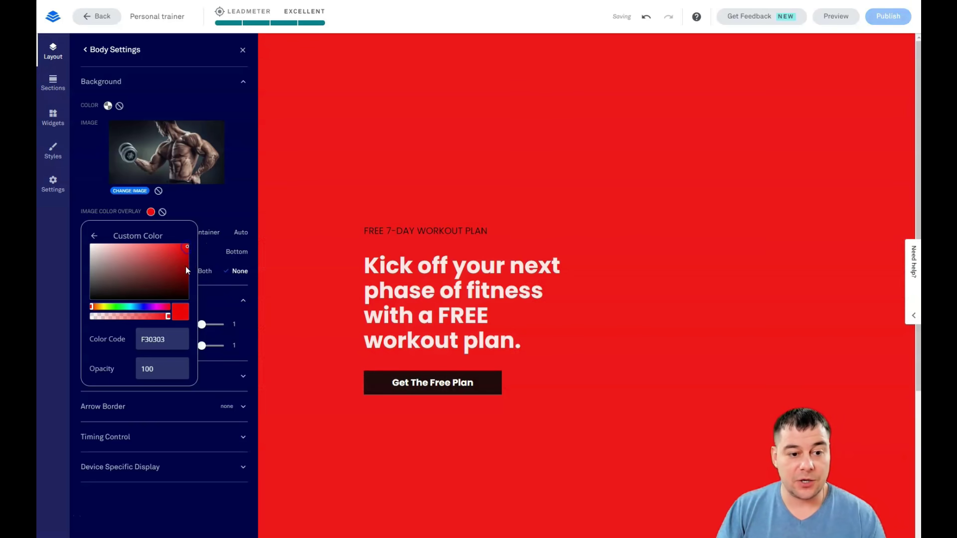
left_click(186, 266)
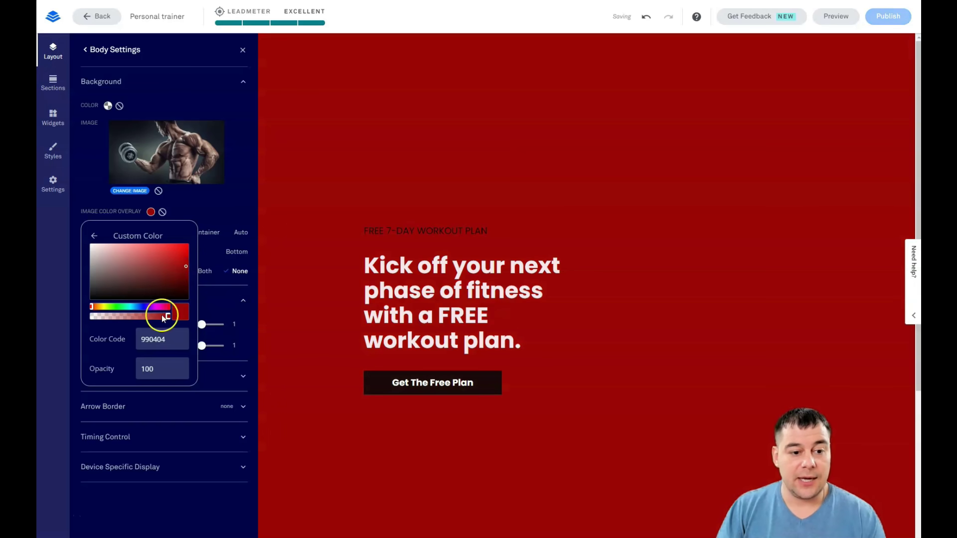
left_click_drag(161, 317, 135, 318)
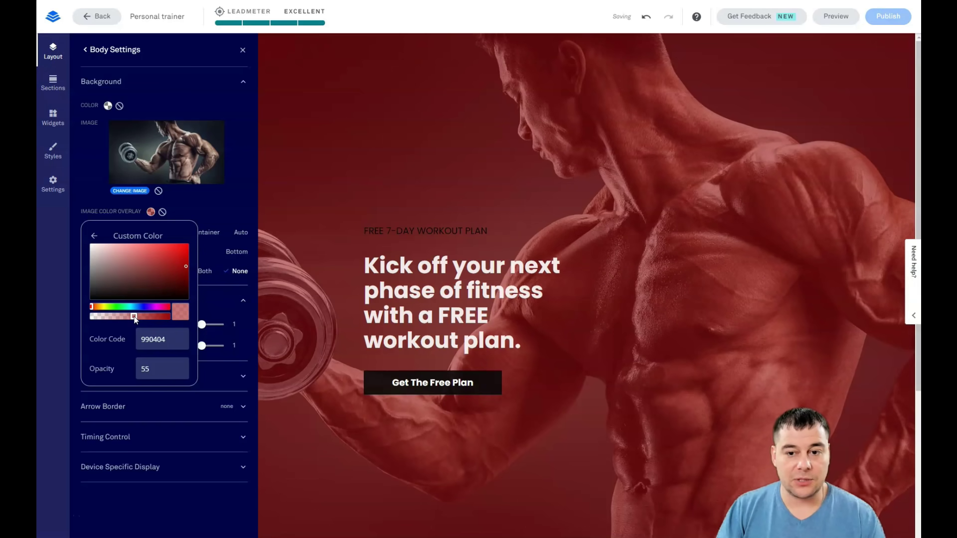
left_click_drag(128, 317, 106, 315)
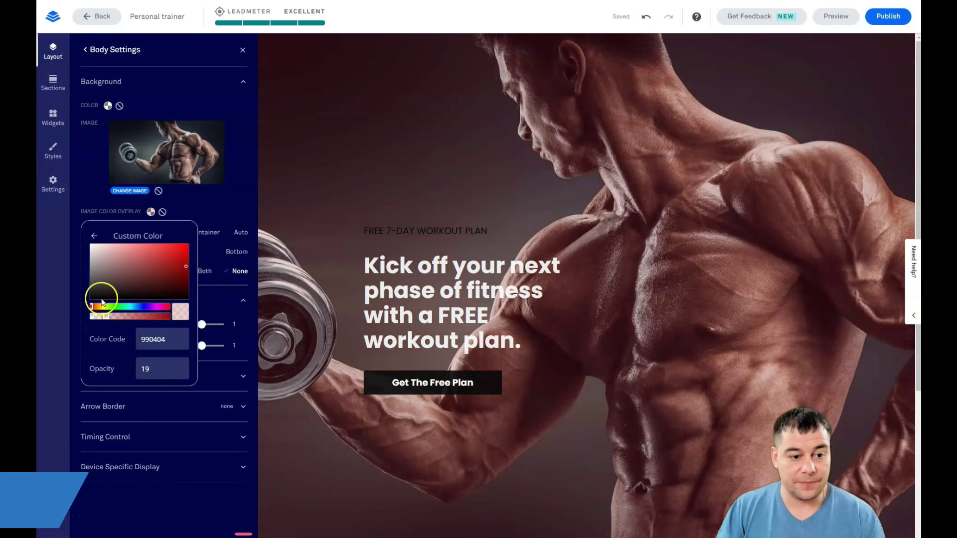
left_click(98, 277)
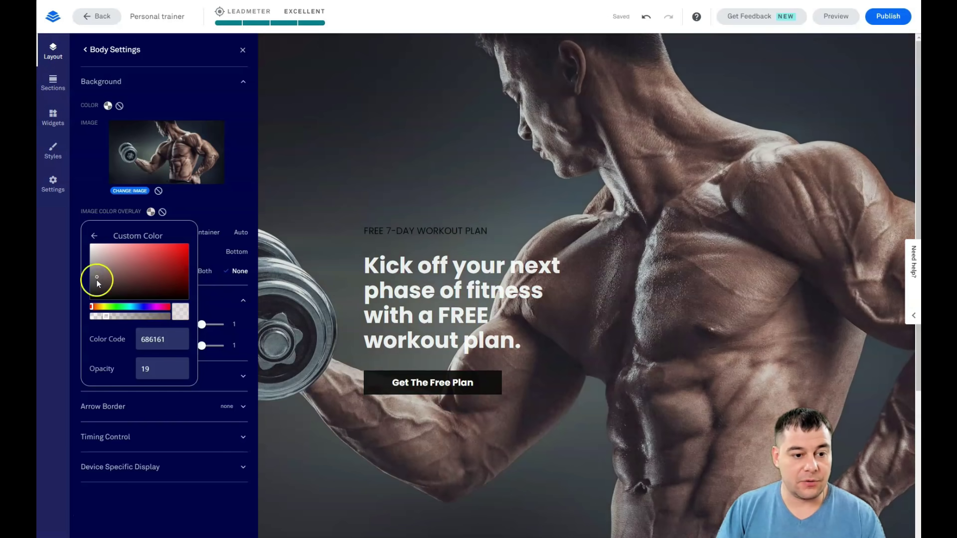
left_click(162, 213)
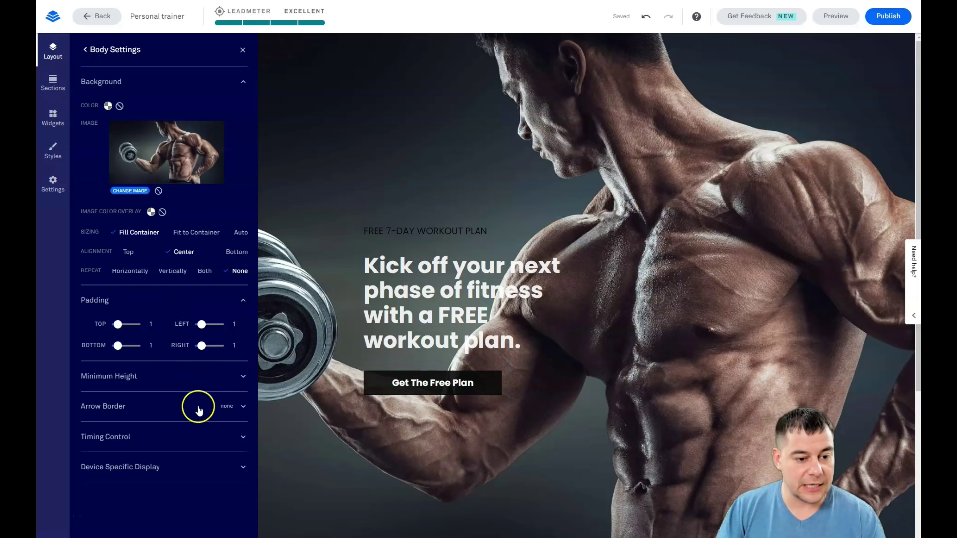
- Try the minimum height options, settle on Full, and close Body Settings
left_click(242, 378)
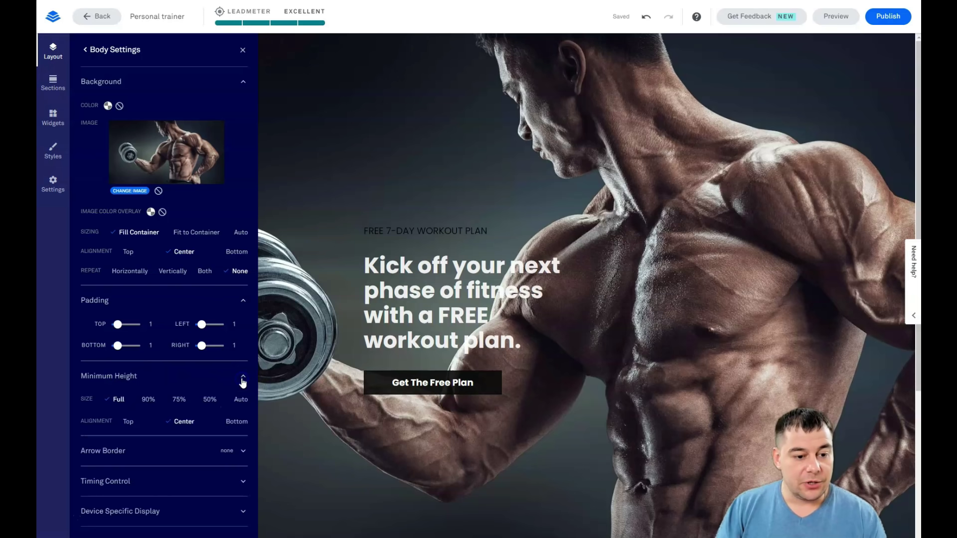
left_click(148, 401)
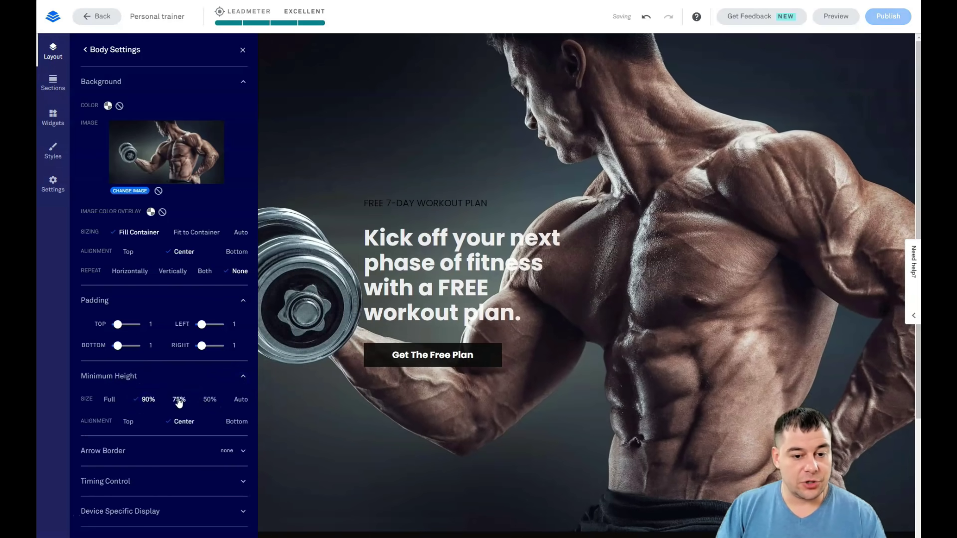
left_click(179, 400)
left_click(208, 399)
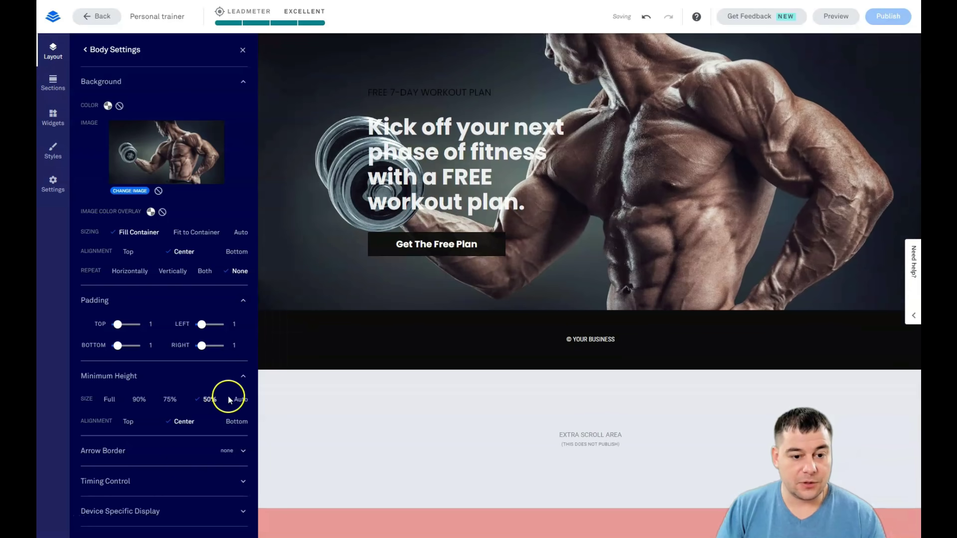
left_click(240, 399)
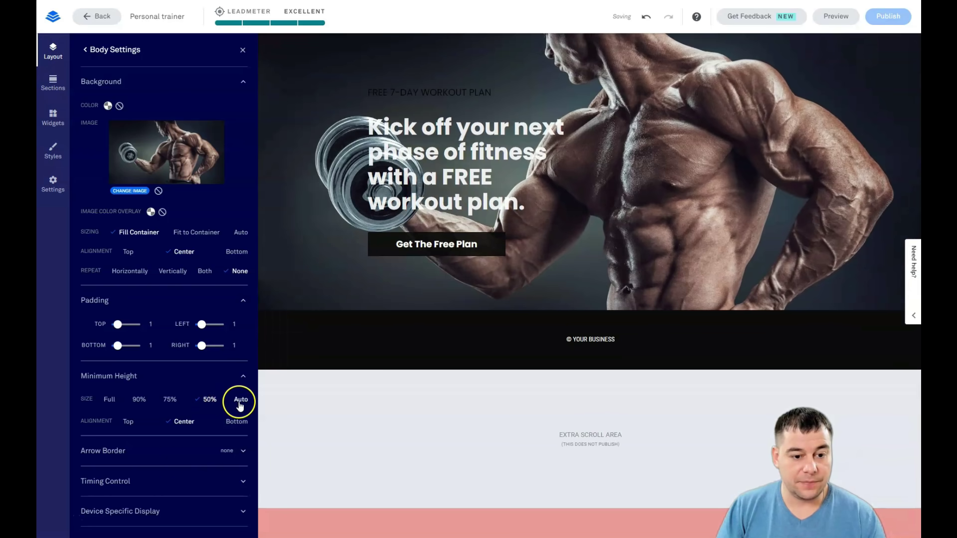
left_click(110, 404)
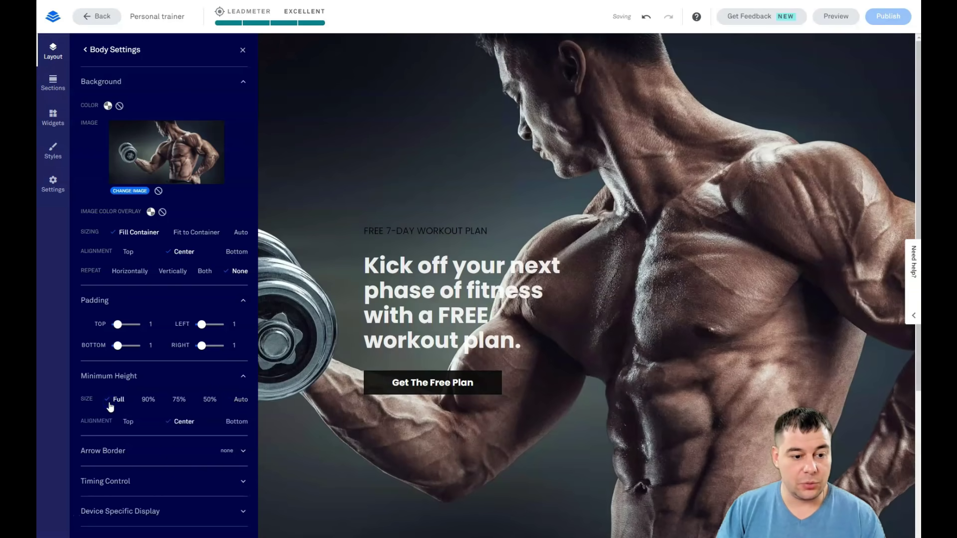
left_click(249, 377)
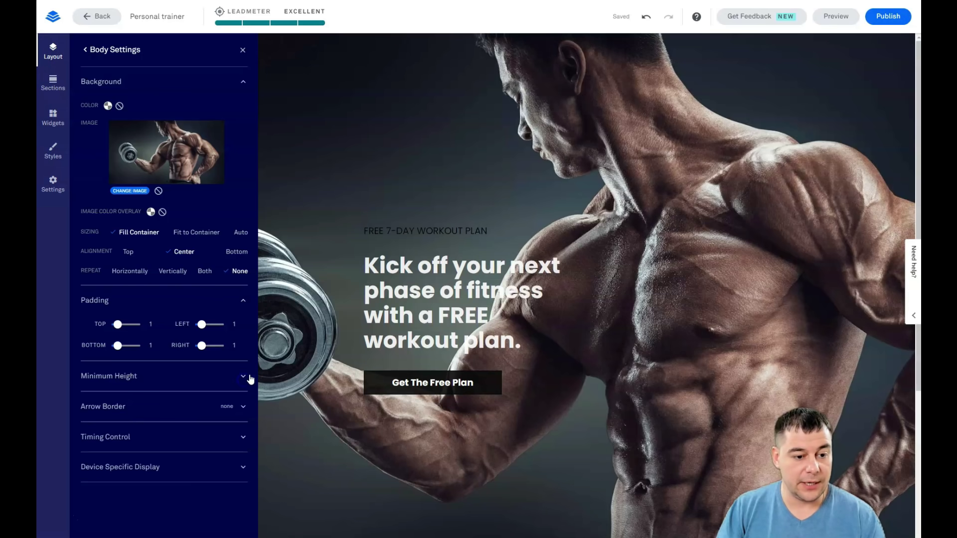
left_click(242, 51)
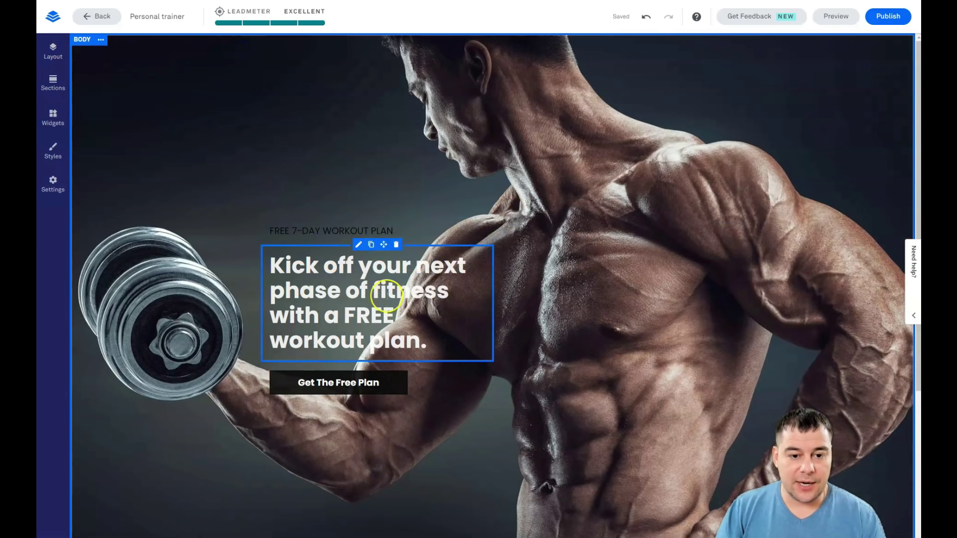
- Turn the 'FREE 7-DAY WORKOUT PLAN' tagline white and reopen Body Settings
double_click(359, 289)
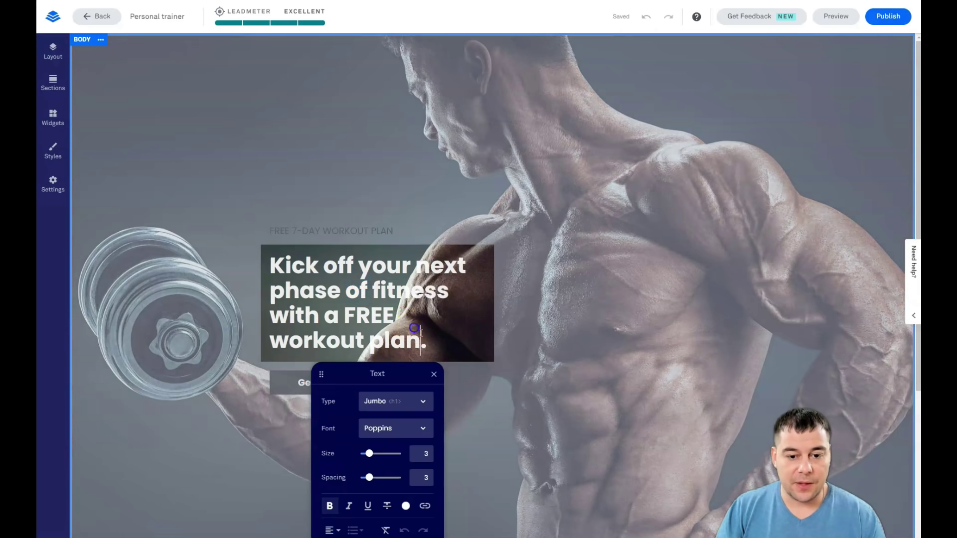
left_click_drag(414, 328, 279, 266)
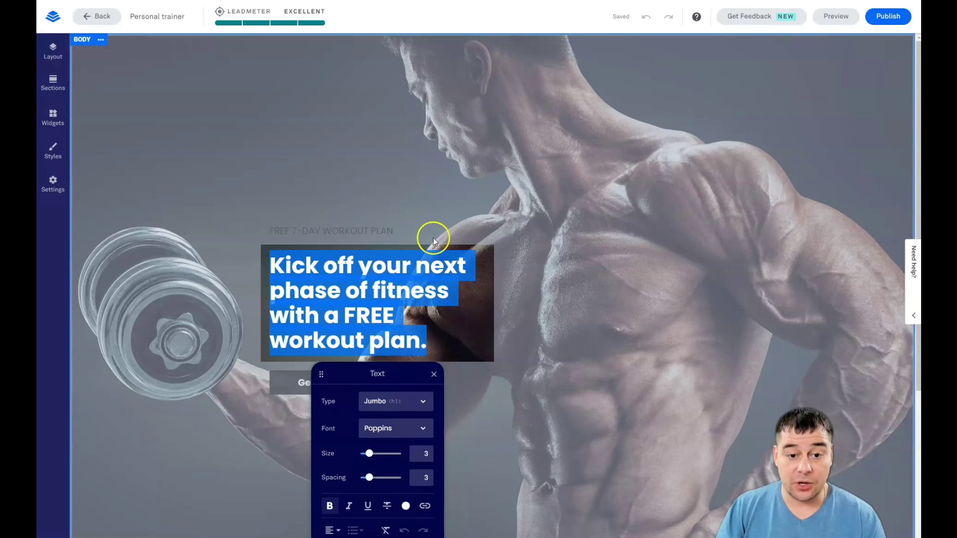
left_click(349, 194)
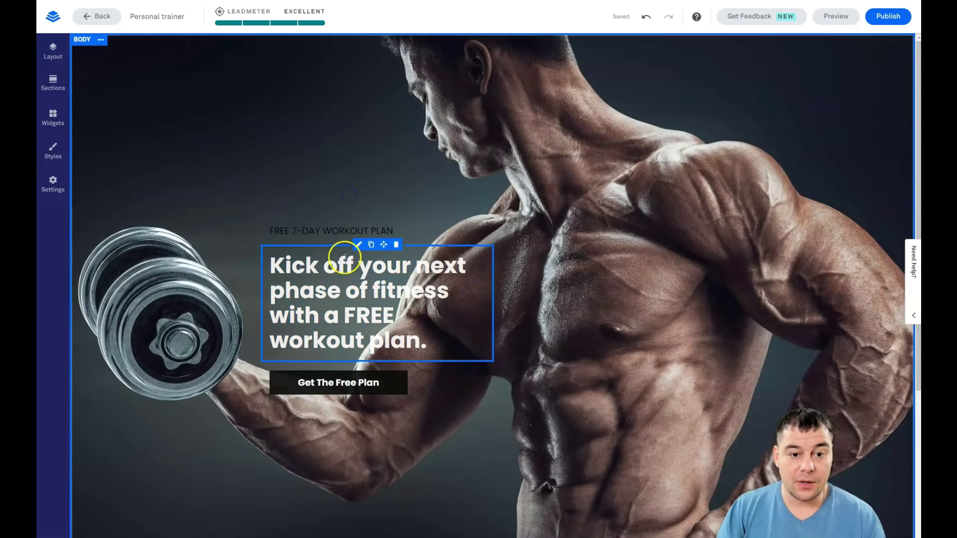
left_click(305, 226)
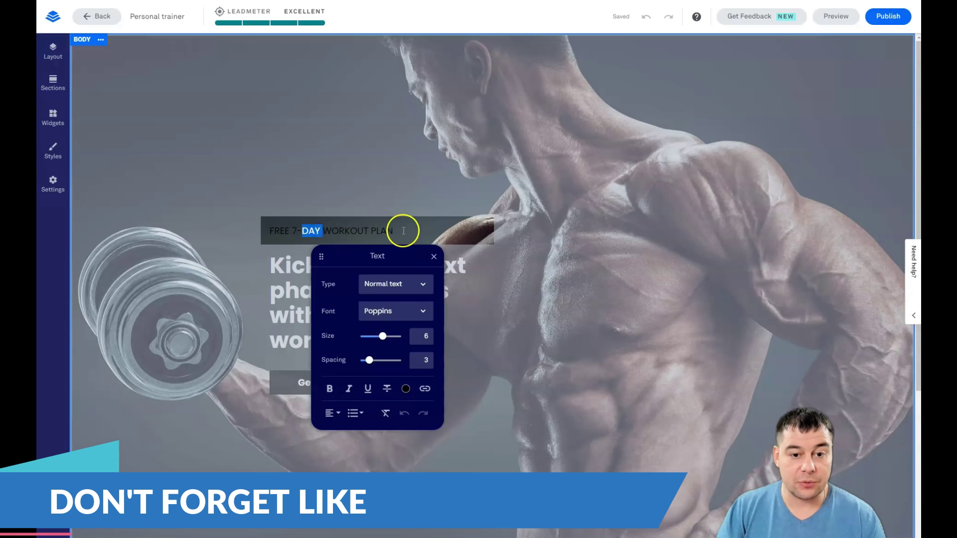
left_click_drag(399, 229, 268, 231)
left_click(406, 389)
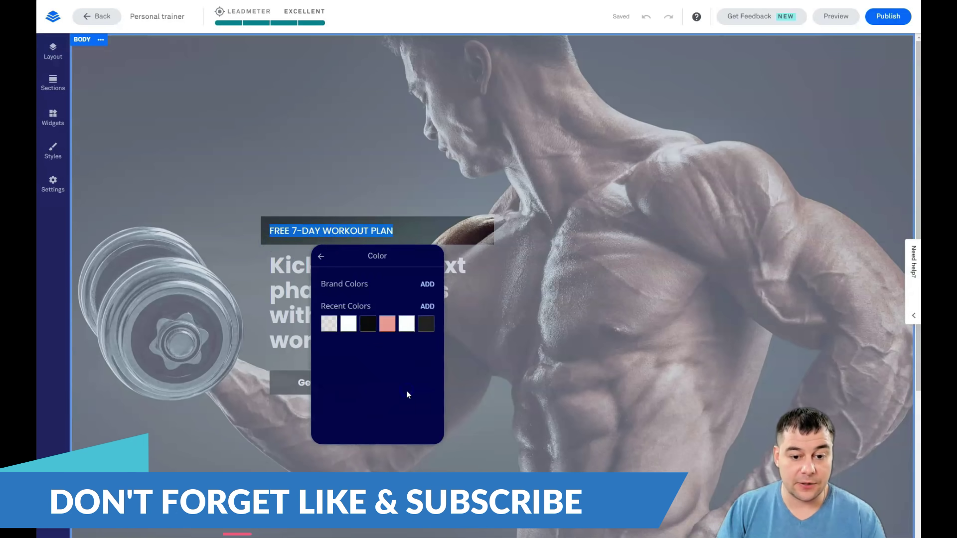
left_click(406, 323)
left_click(381, 152)
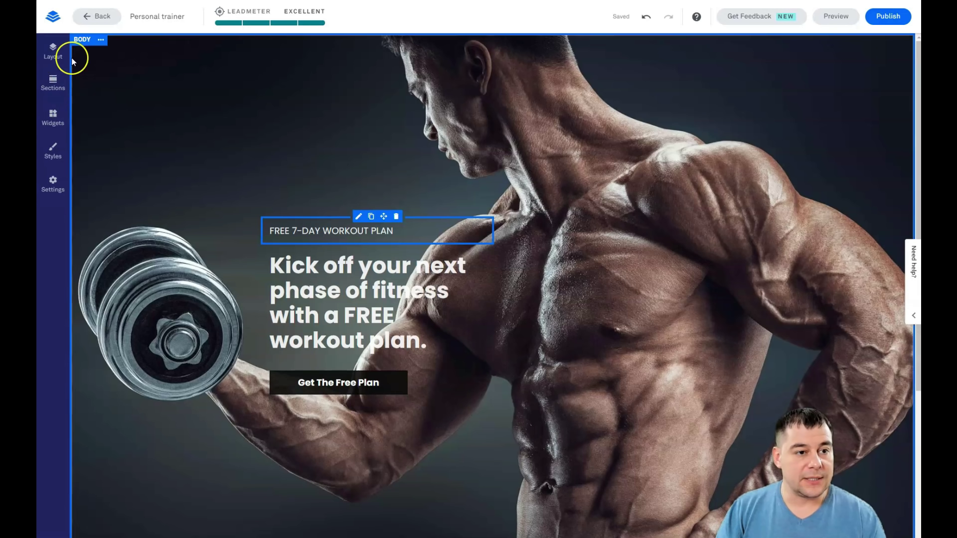
left_click(56, 50)
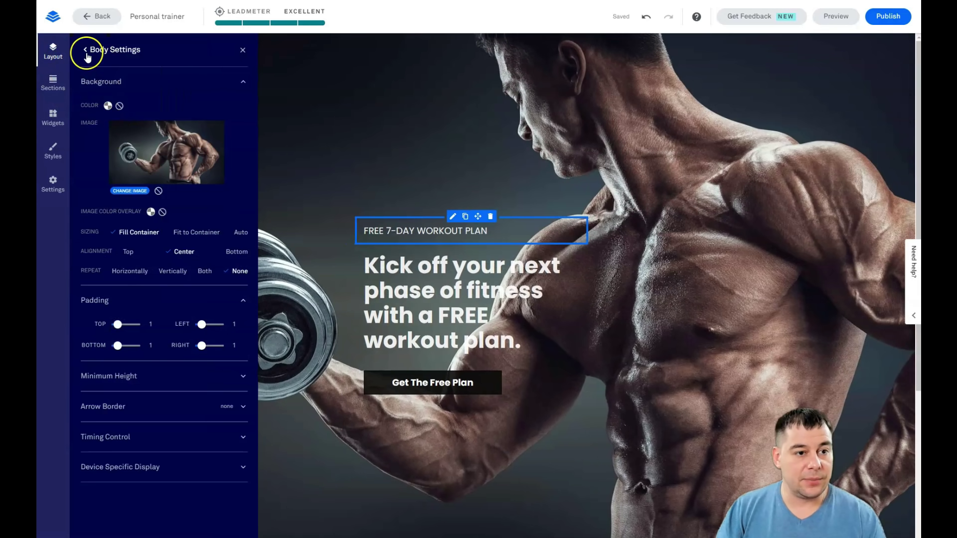
- Add the first About section template to the page
left_click(85, 50)
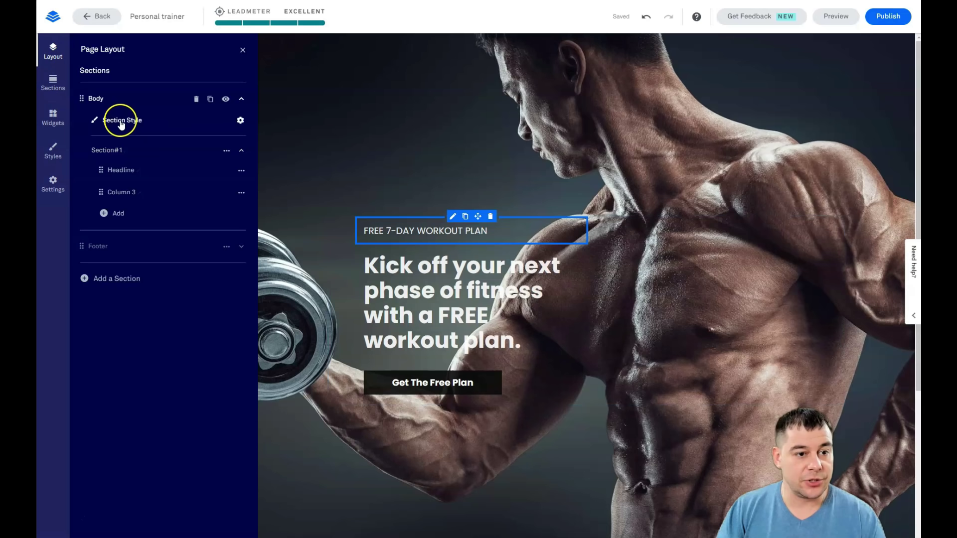
left_click(100, 102)
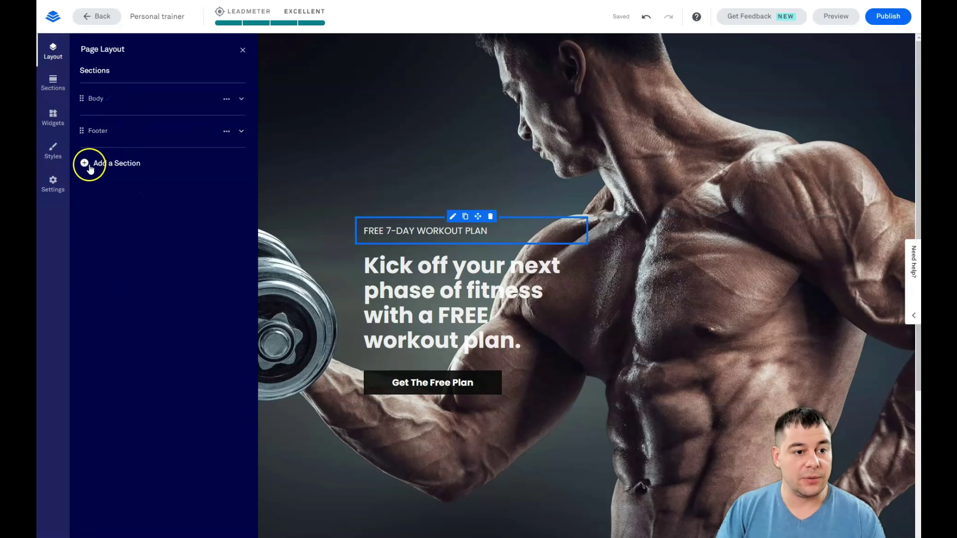
left_click(85, 164)
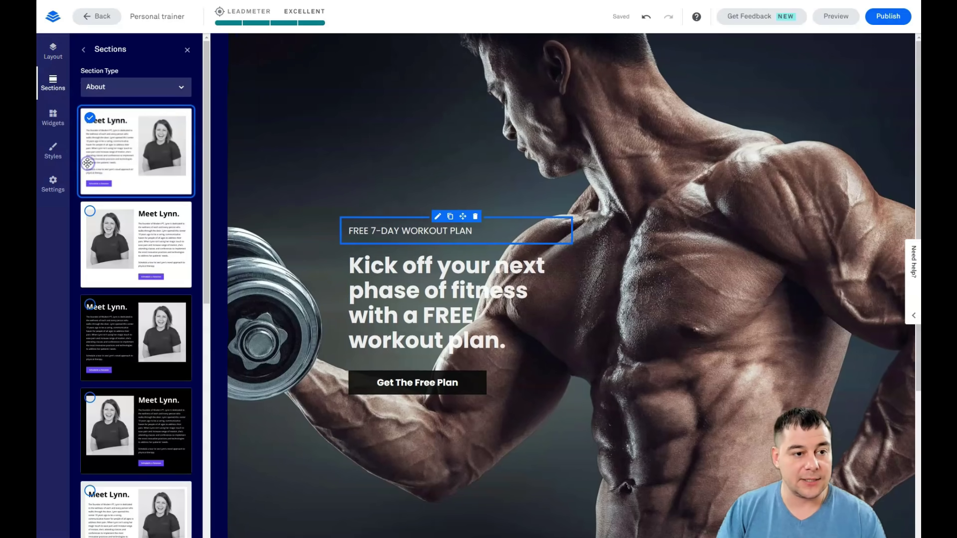
left_click(87, 160)
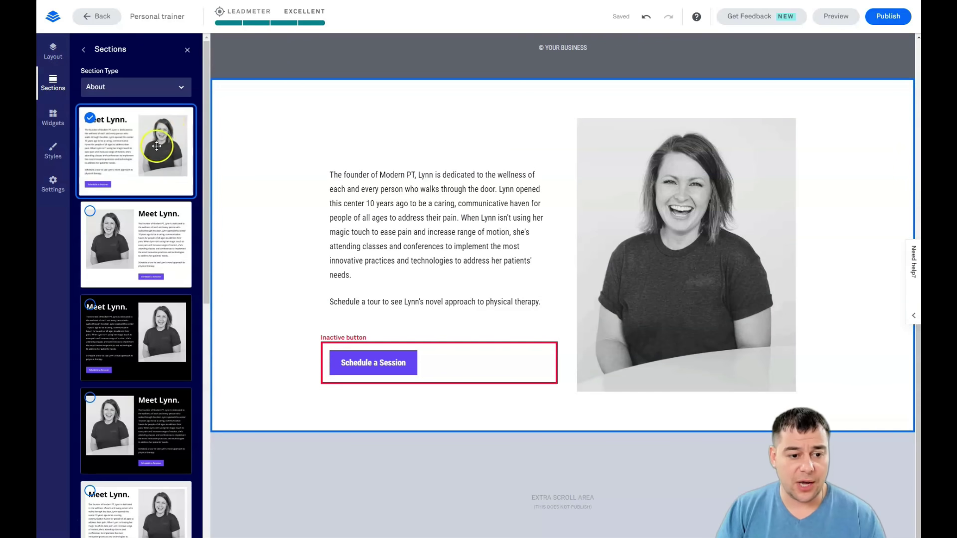
- Drag the dark 'Plans for all levels' pricing template ($19, $39, $59) onto the page
scroll(159, 215, "down", 5)
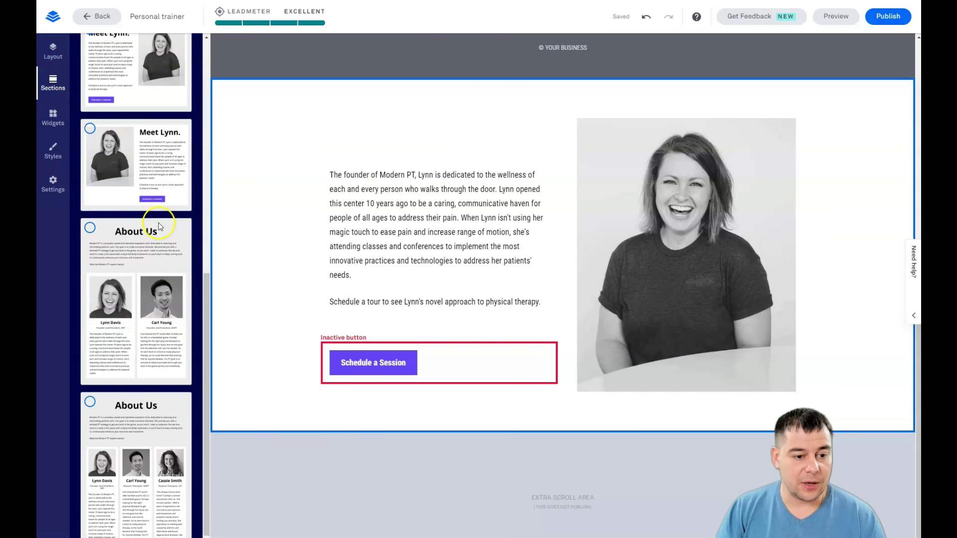
scroll(159, 221, "up", 5)
left_click(180, 93)
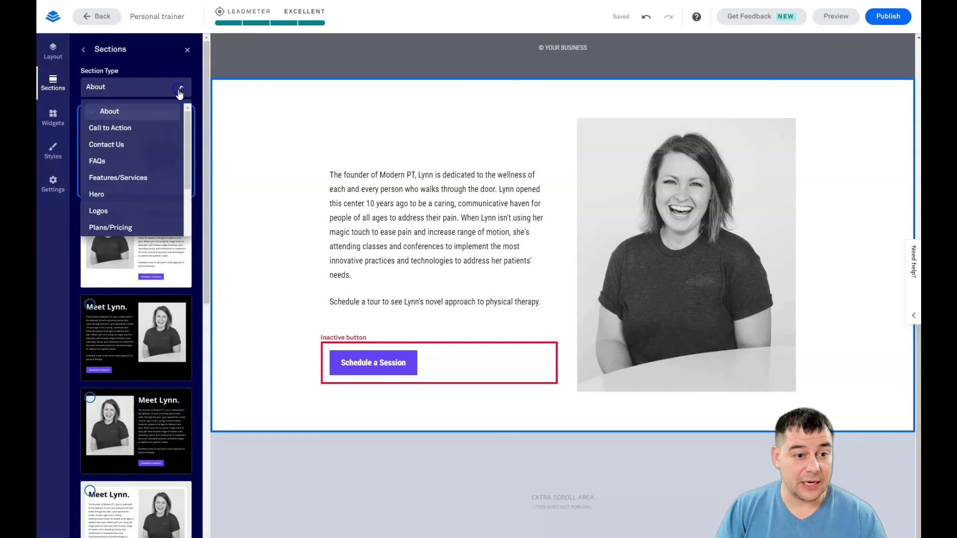
left_click(119, 191)
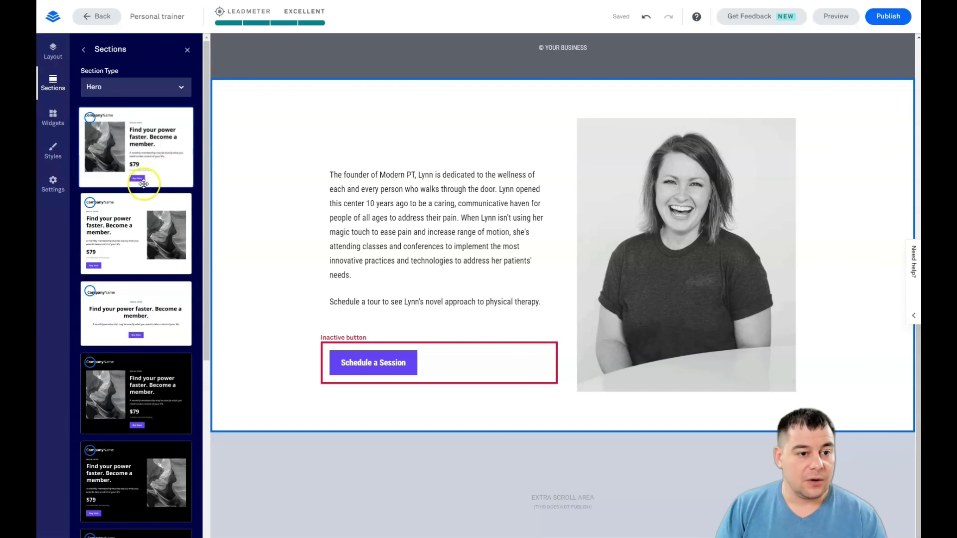
scroll(149, 222, "down", 10)
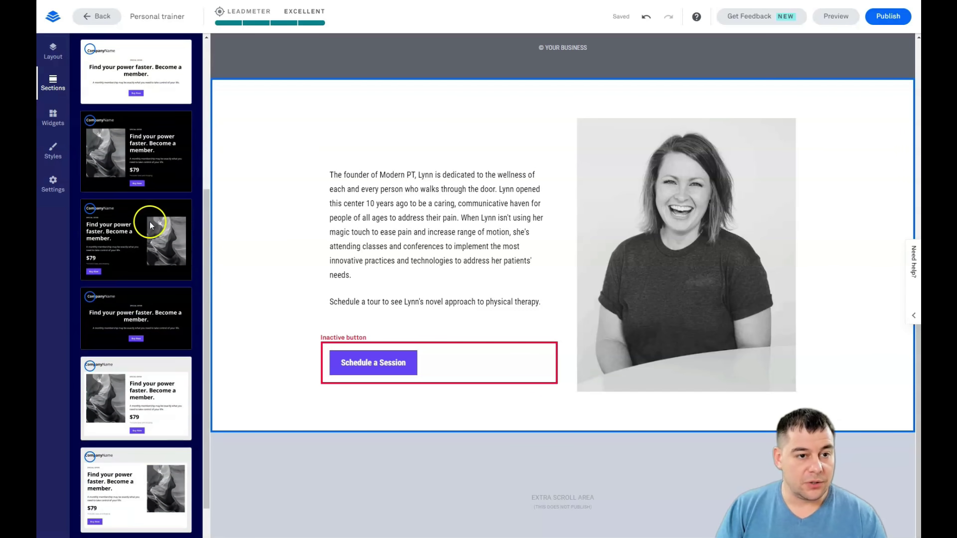
scroll(149, 222, "up", 10)
left_click(180, 87)
scroll(118, 223, "down", 3)
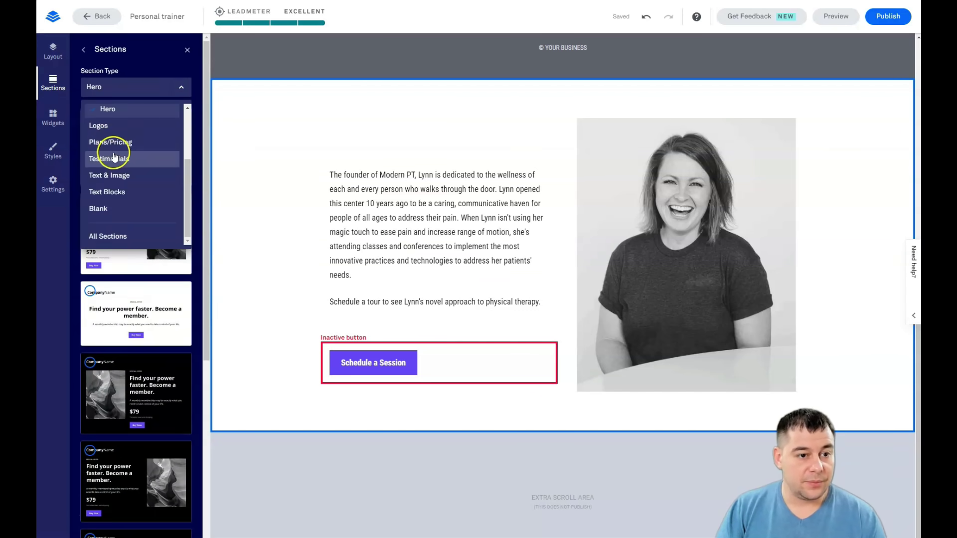
left_click(106, 145)
scroll(178, 234, "down", 5)
scroll(177, 237, "down", 5)
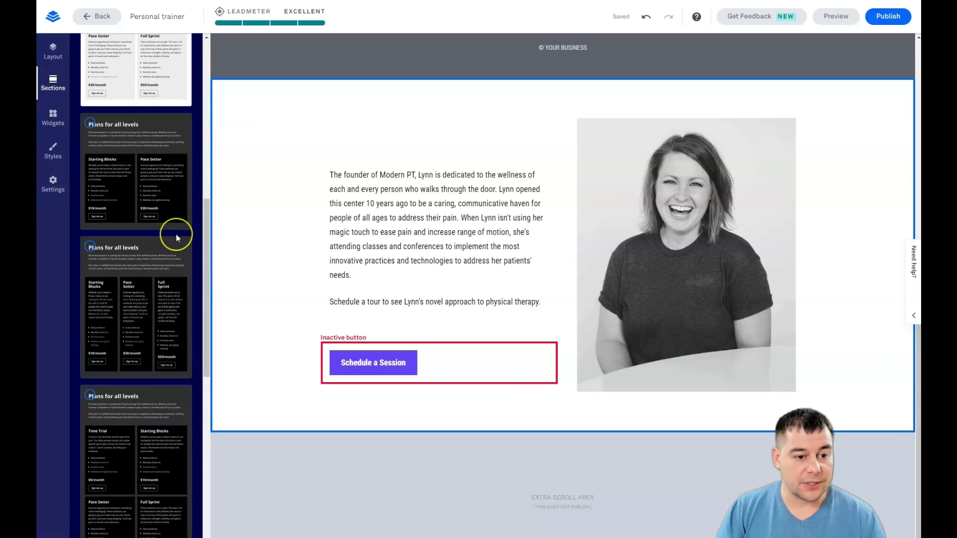
scroll(94, 241, "down", 2)
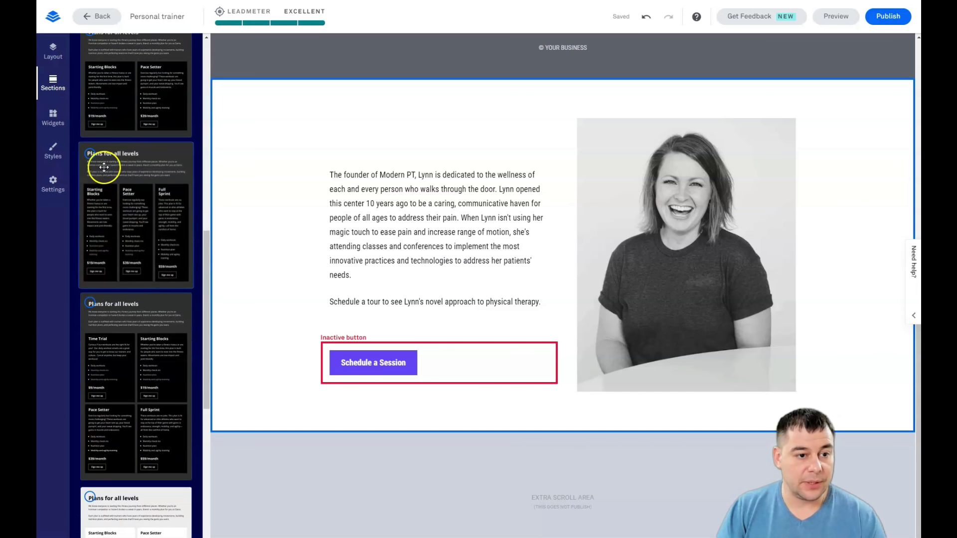
left_click_drag(101, 165, 548, 92)
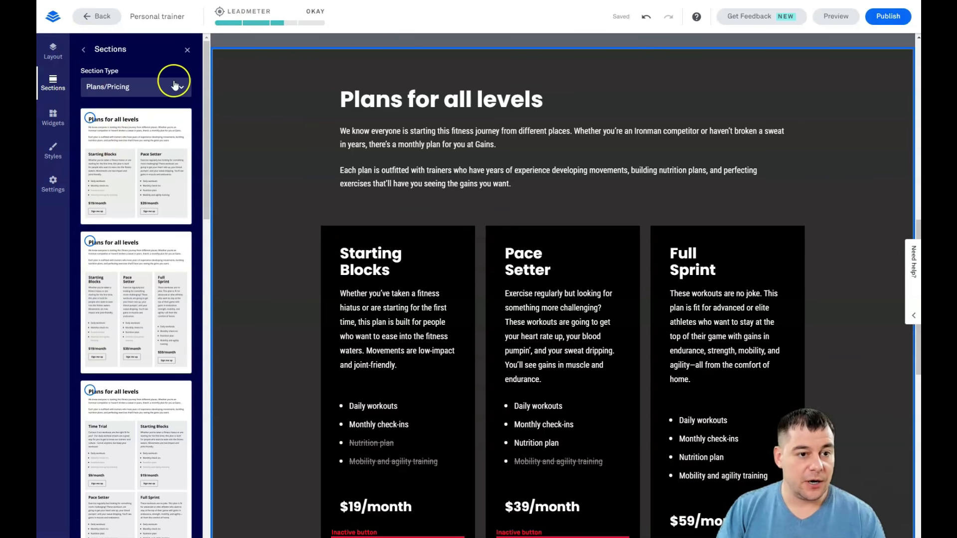
- Place a Blank two-column layout above the pricing section and close the Sections panel
left_click(179, 90)
scroll(139, 149, "down", 3)
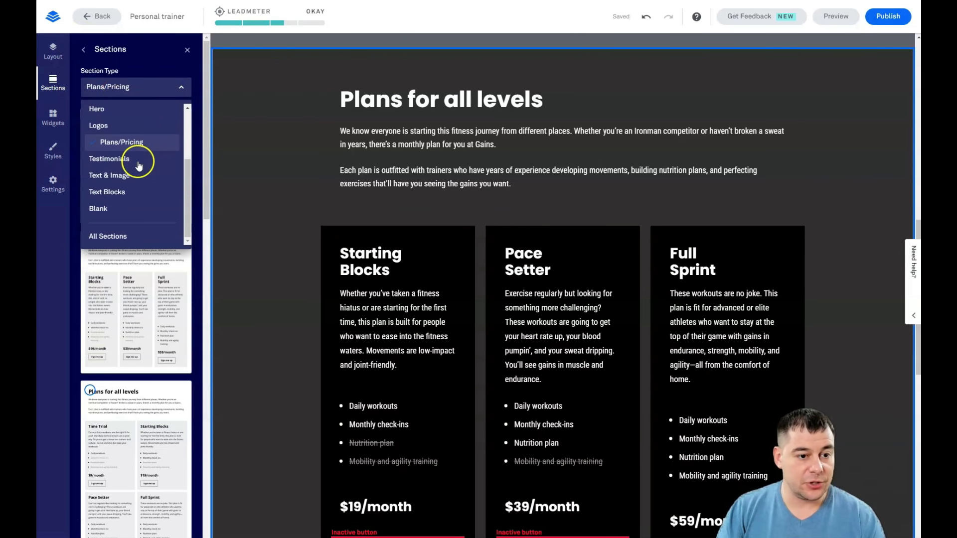
left_click(98, 212)
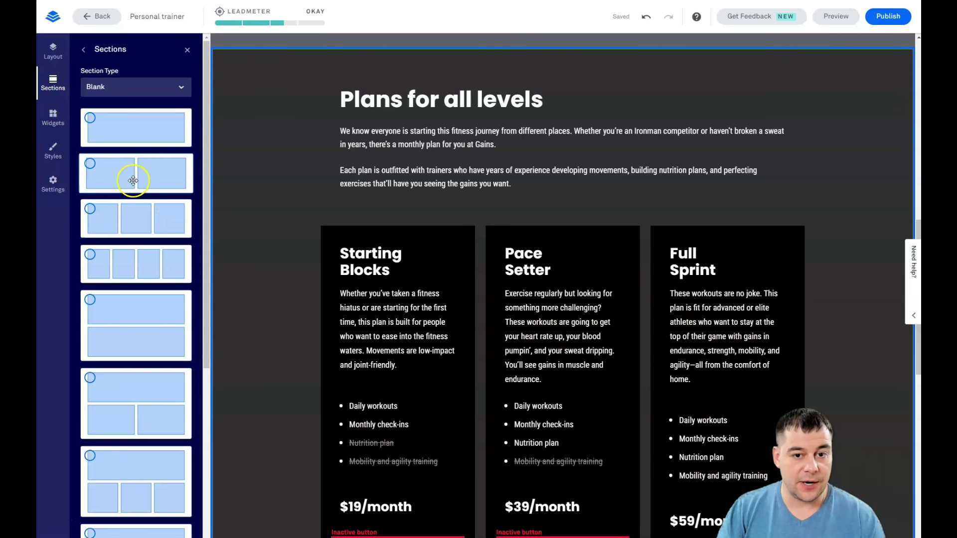
left_click(179, 87)
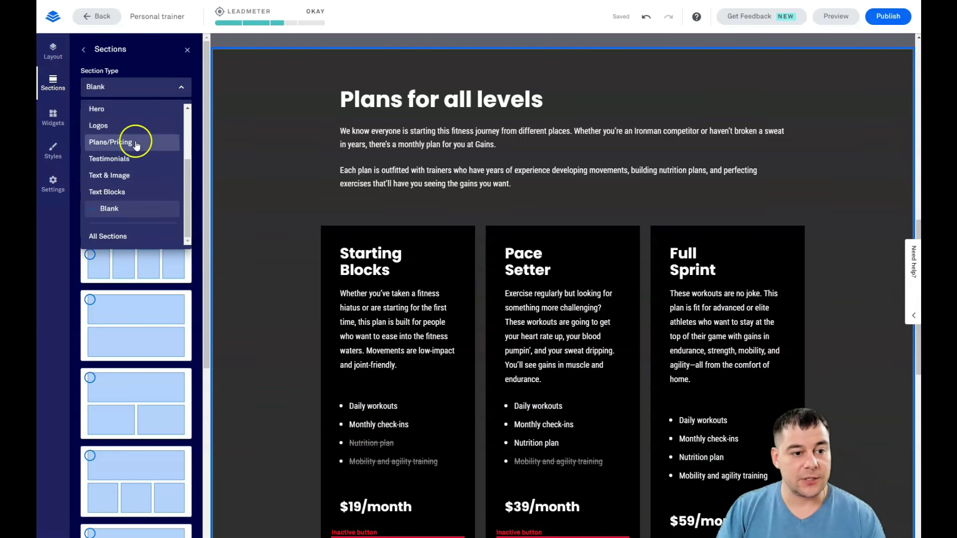
scroll(129, 170, "up", 3)
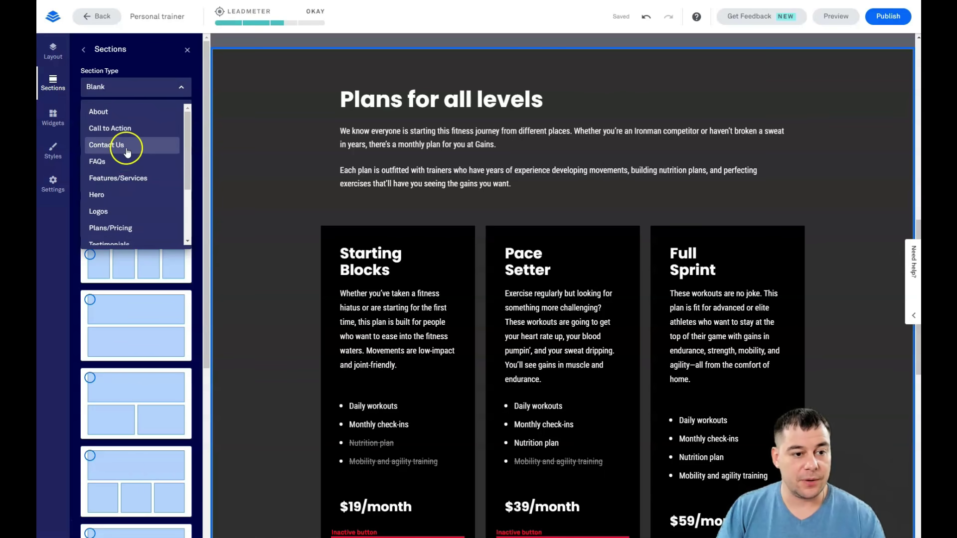
left_click(177, 86)
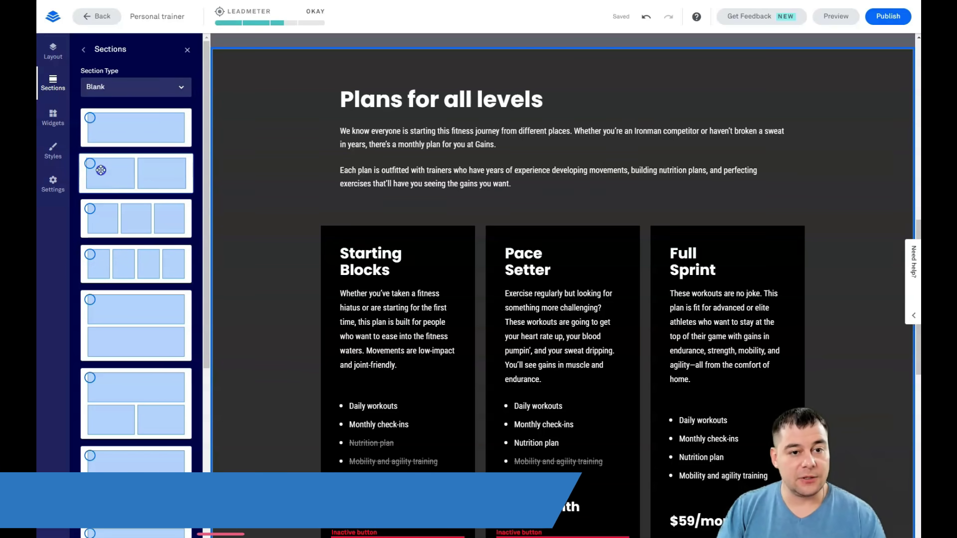
left_click_drag(101, 170, 533, 74)
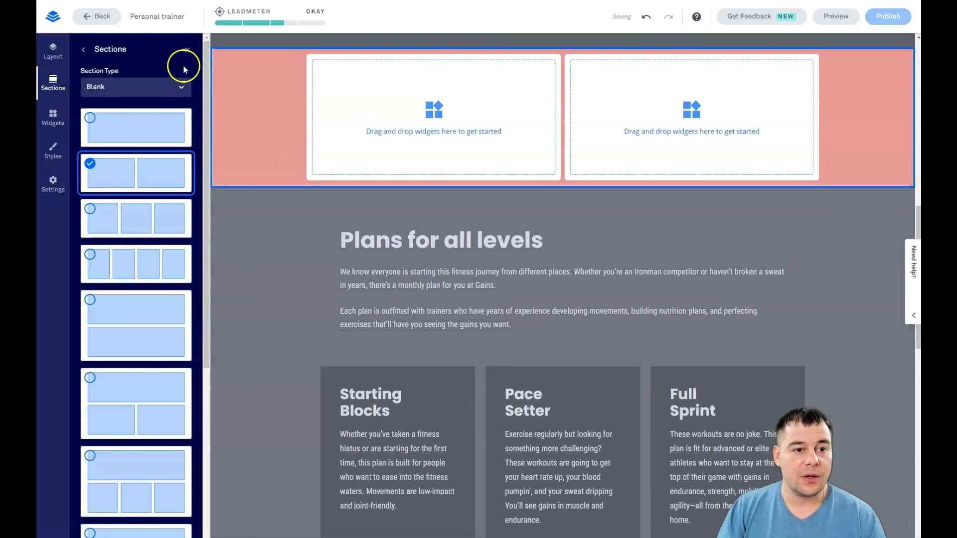
left_click(187, 51)
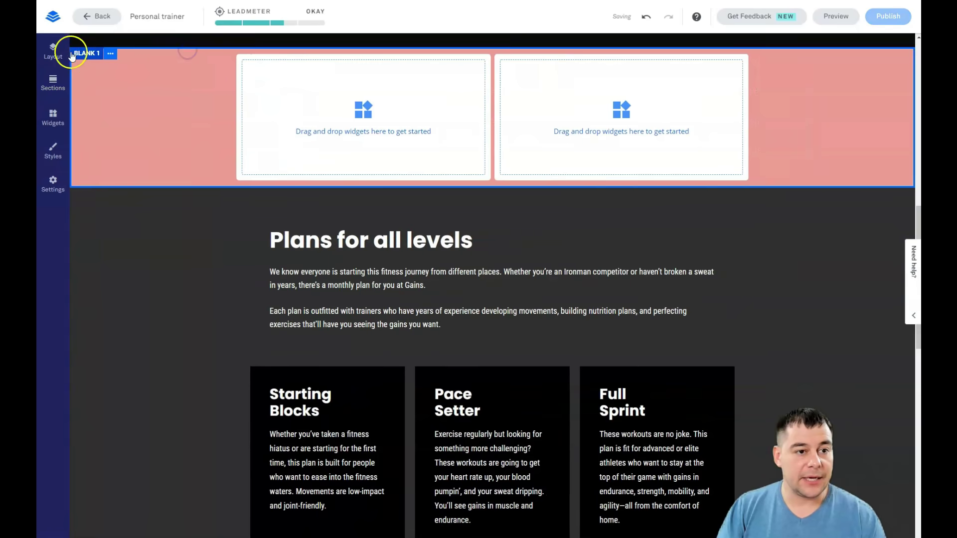
- Drag the Footer section to the end of the page outline
left_click(59, 60)
mouse_move(96, 230)
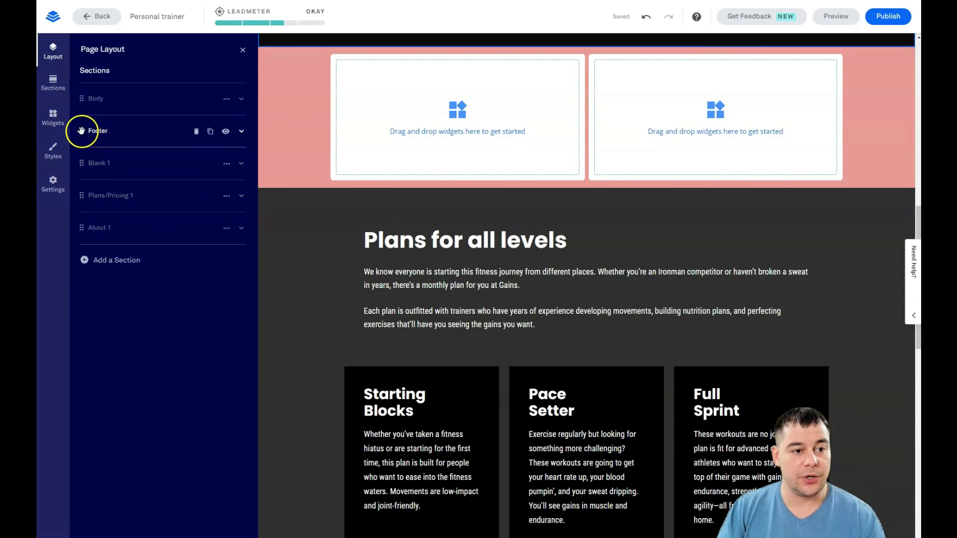
left_click_drag(81, 131, 82, 239)
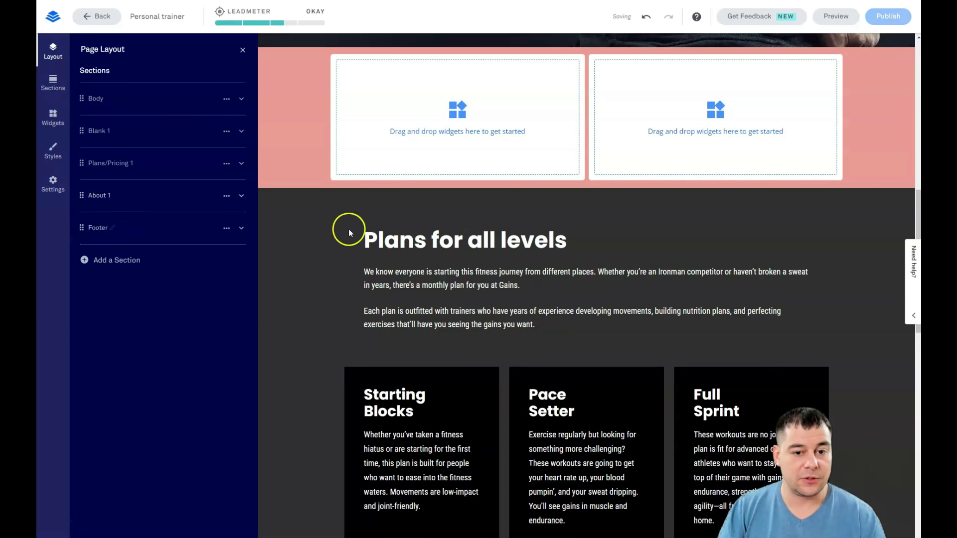
scroll(480, 274, "down", 15)
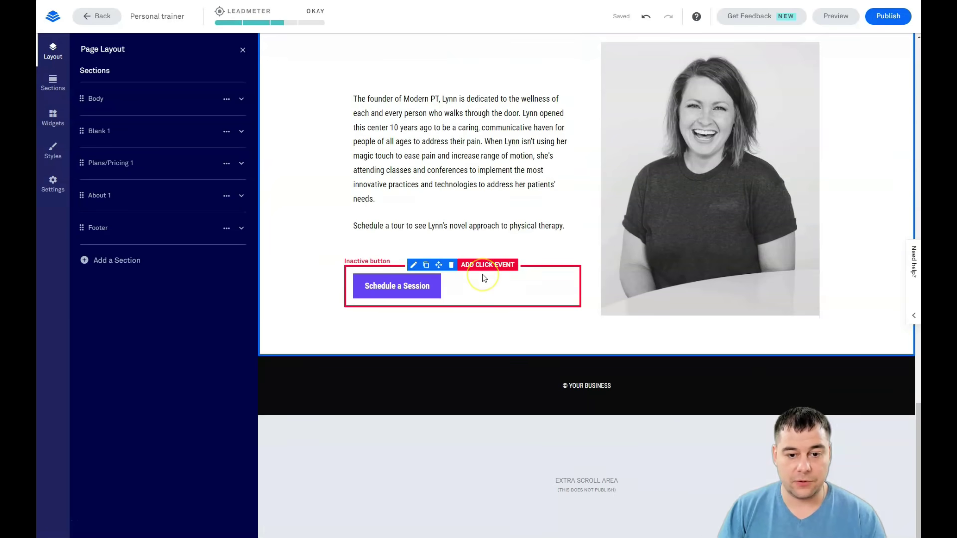
scroll(483, 277, "up", 4)
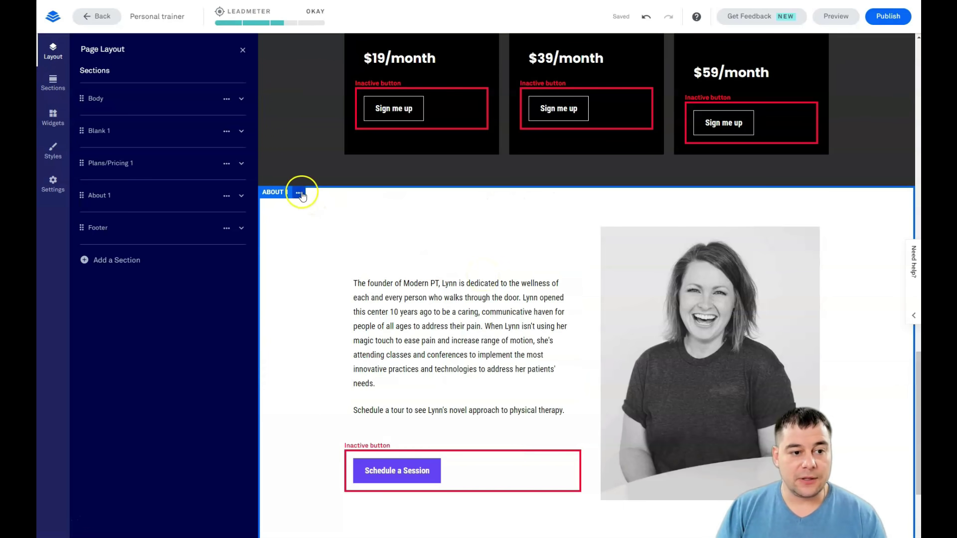
- Delete the ABOUT 1 section and confirm the deletion
mouse_move(151, 197)
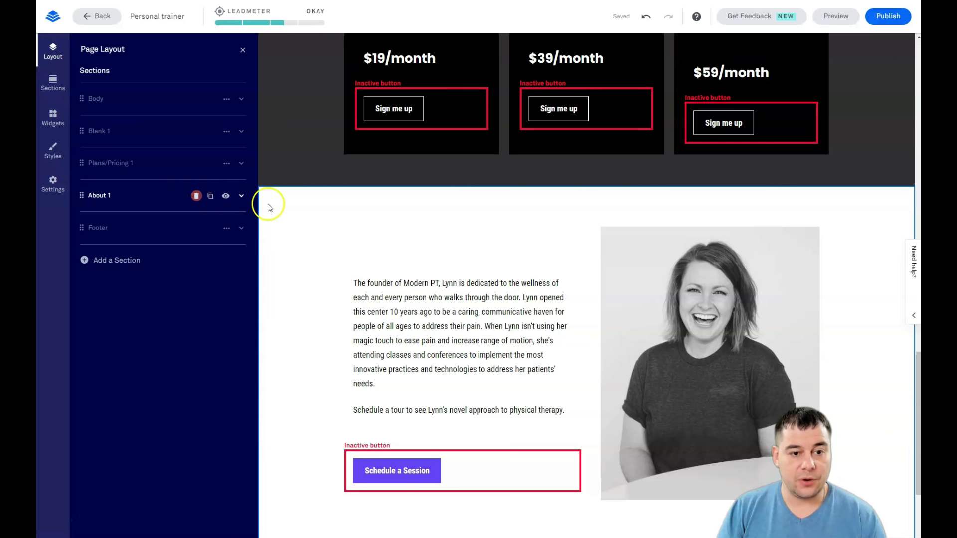
left_click(299, 195)
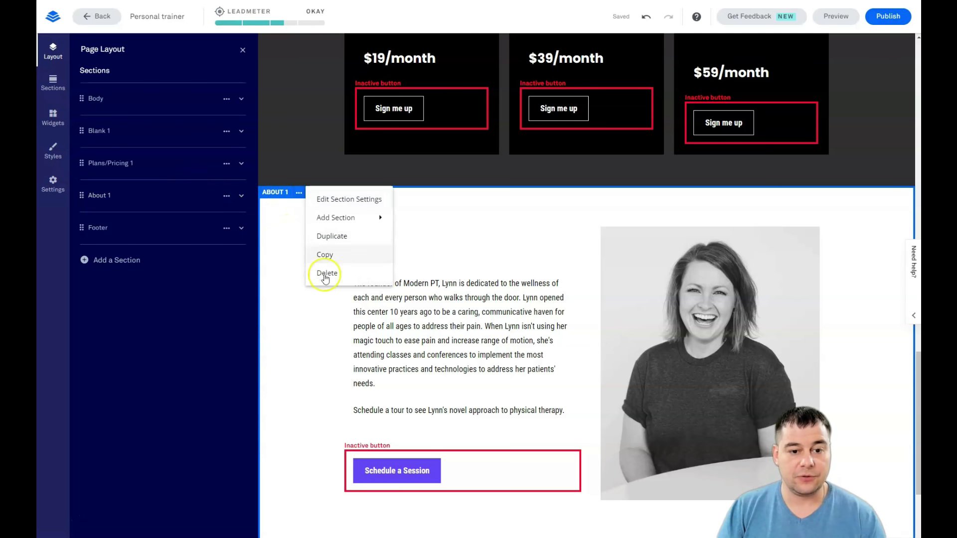
left_click(323, 274)
left_click(370, 238)
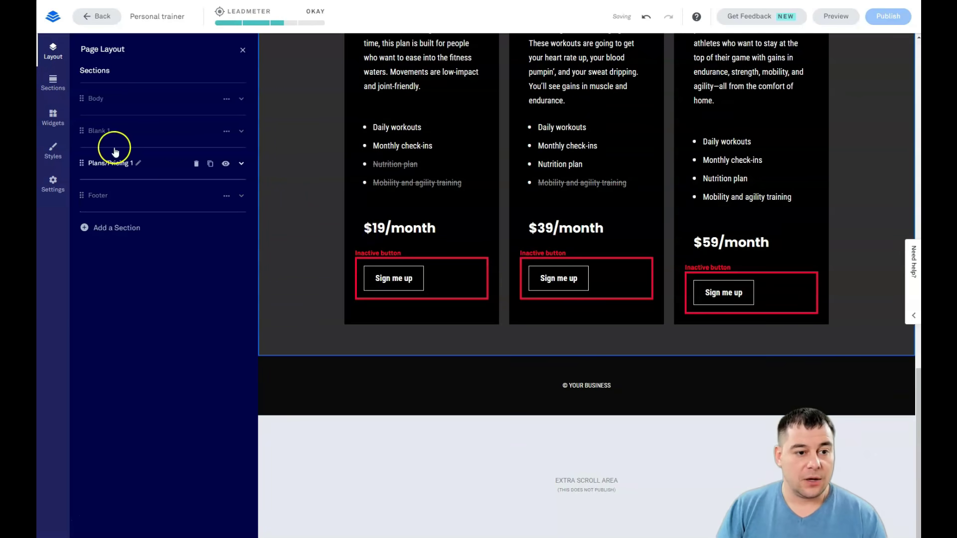
left_click(192, 164)
scroll(342, 229, "up", 5)
scroll(343, 228, "down", 6)
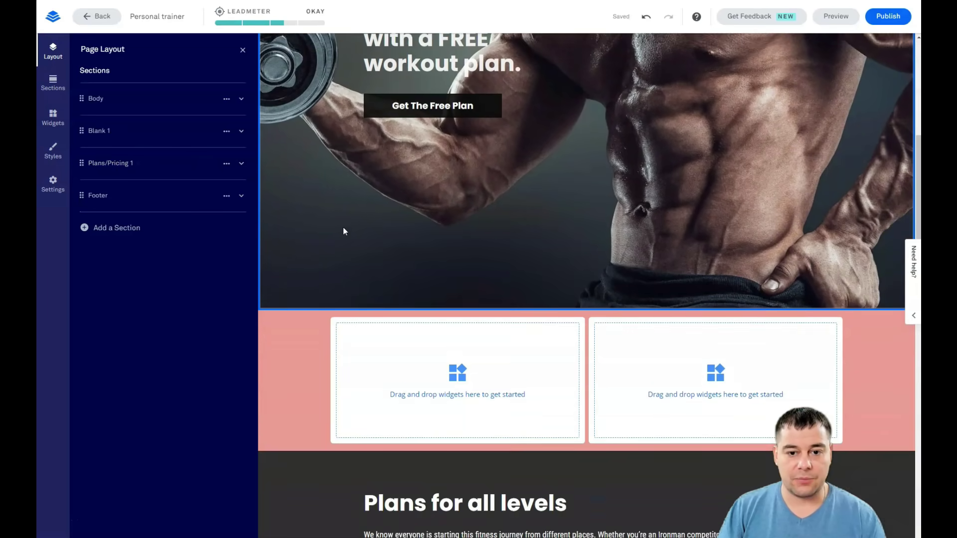
scroll(342, 231, "down", 8)
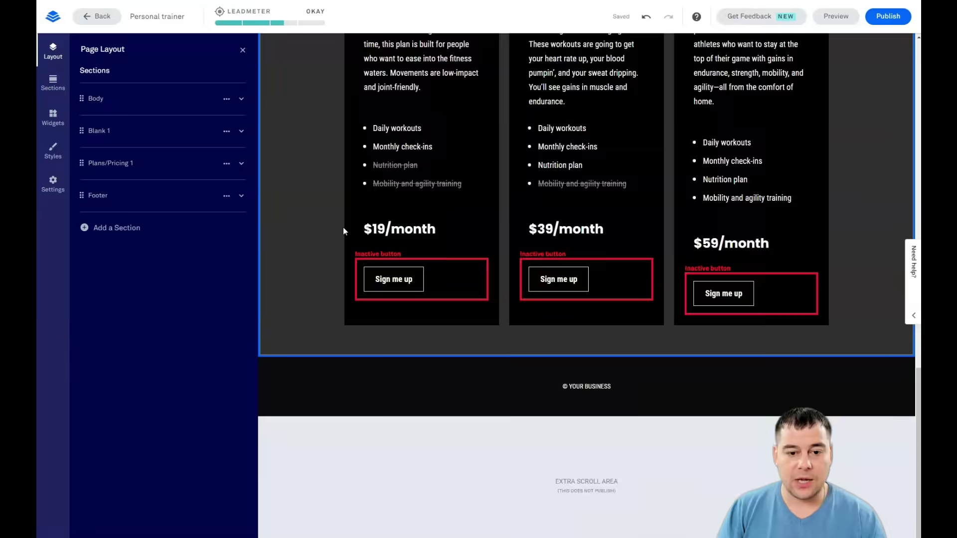
scroll(342, 230, "up", 6)
scroll(343, 229, "up", 5)
left_click(298, 263)
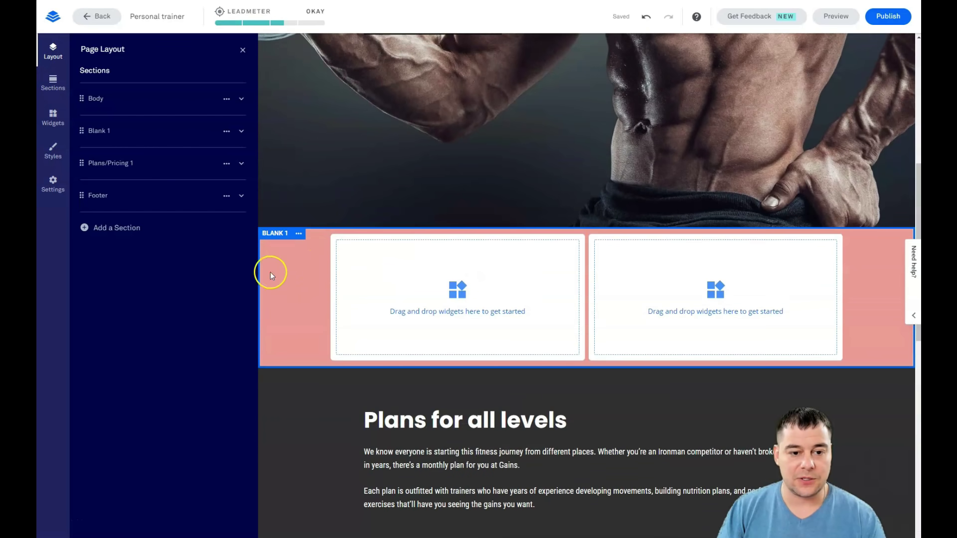
- Clear the pink Page Background colour in Page Styles so the page background turns white
left_click(242, 52)
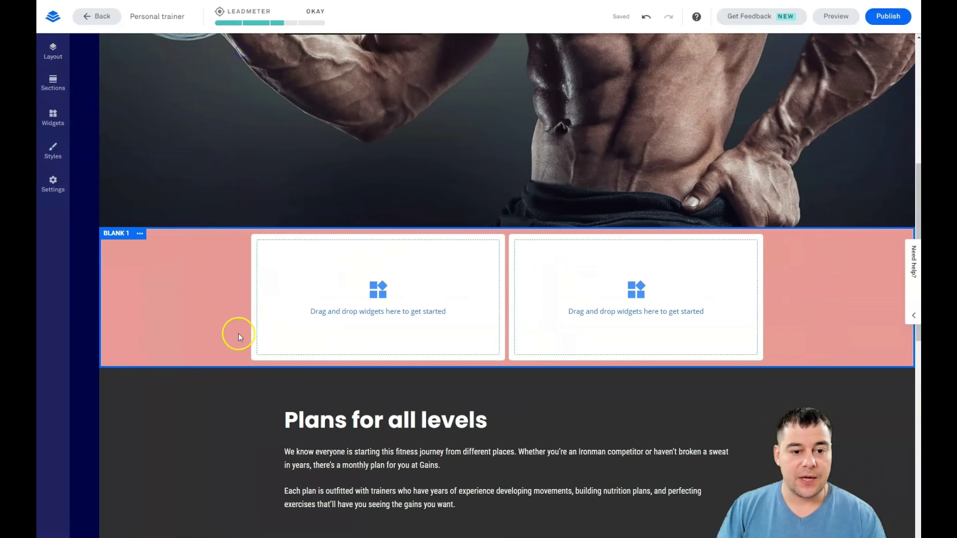
left_click(110, 233)
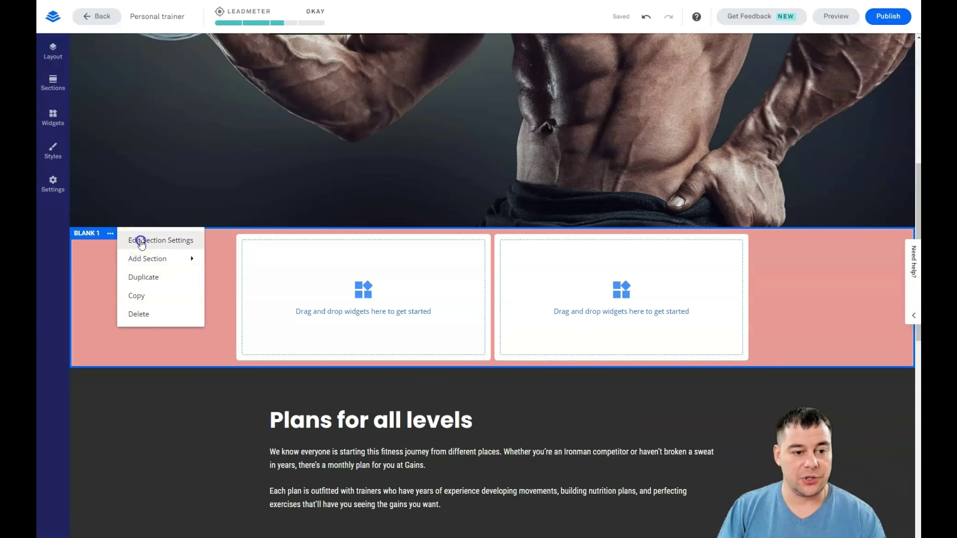
left_click(142, 243)
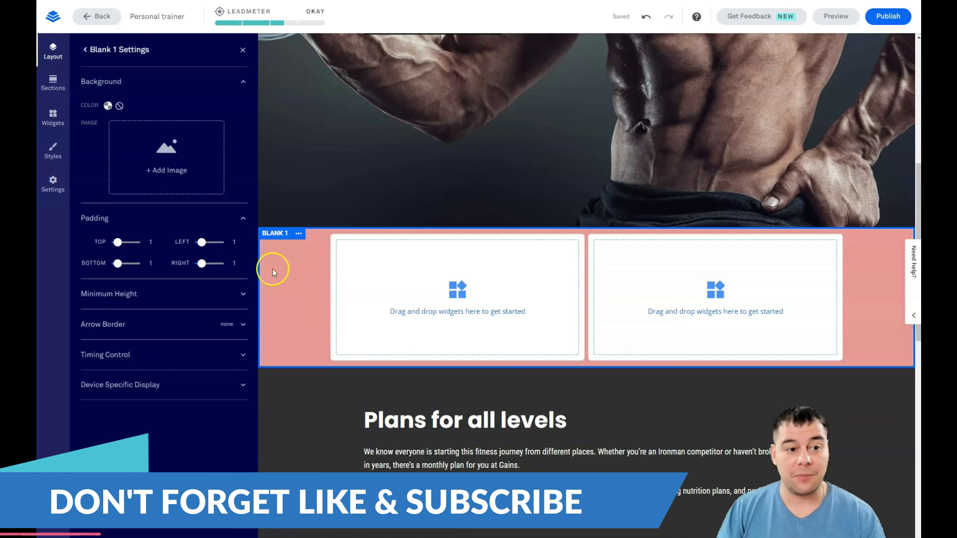
left_click(52, 156)
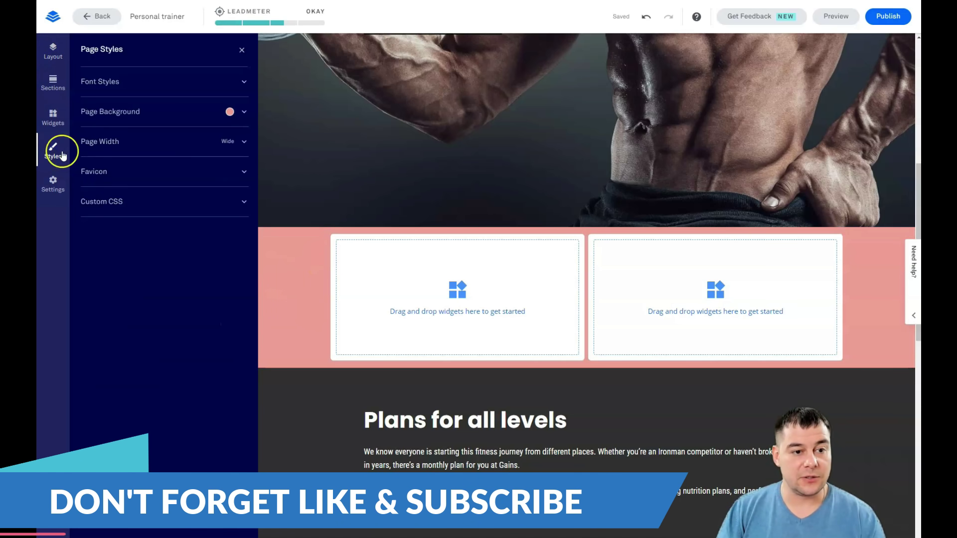
left_click(237, 112)
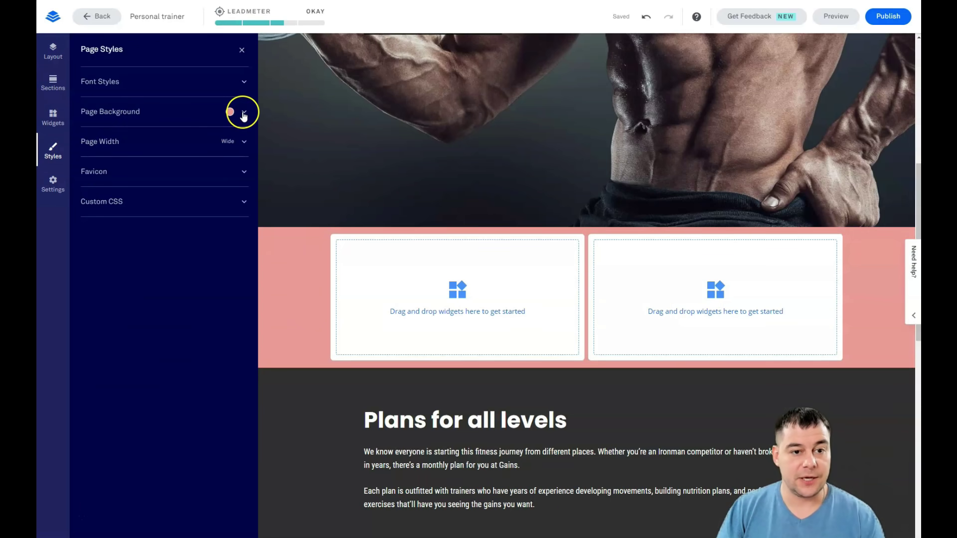
left_click(243, 113)
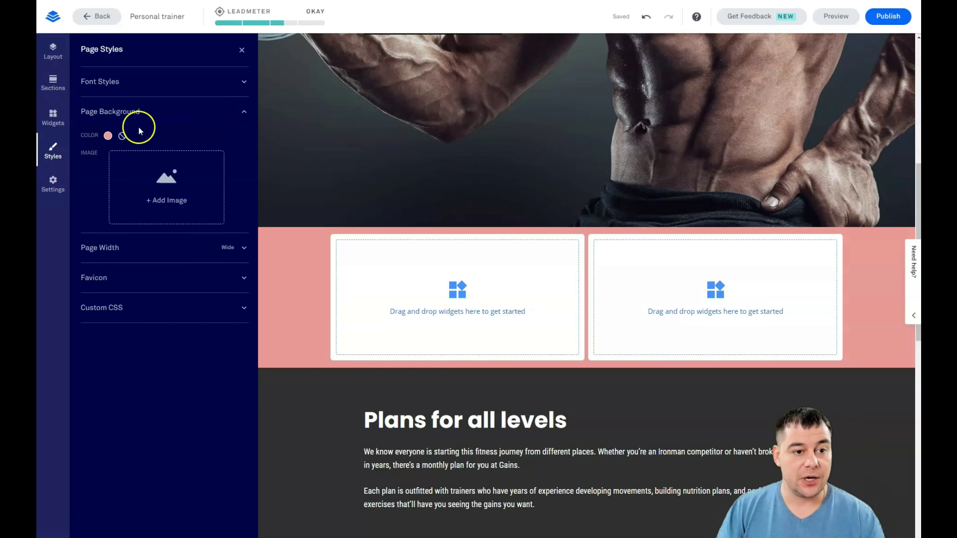
left_click(122, 136)
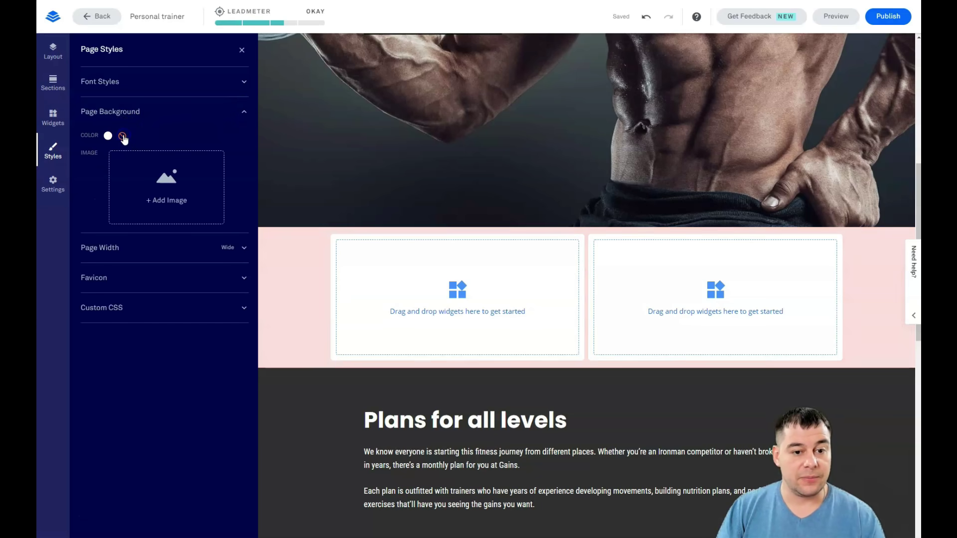
left_click(241, 50)
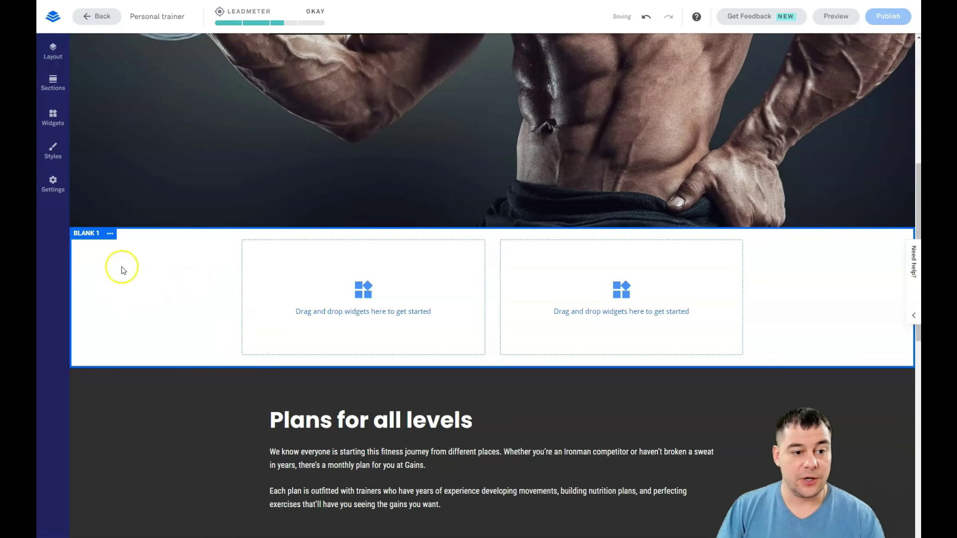
- Give the Blank 1 section the dark grey recent swatch background to match the plans section
left_click(111, 234)
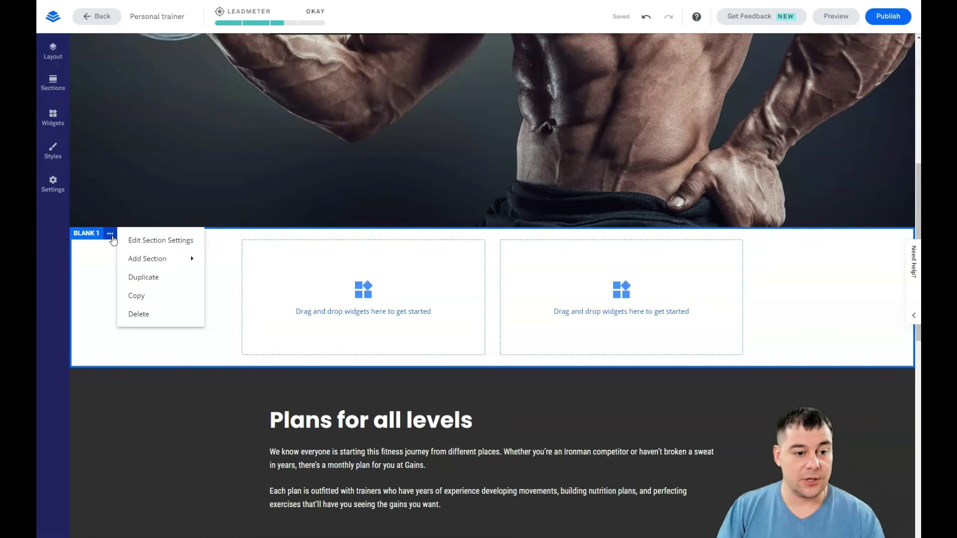
left_click(134, 241)
left_click(107, 107)
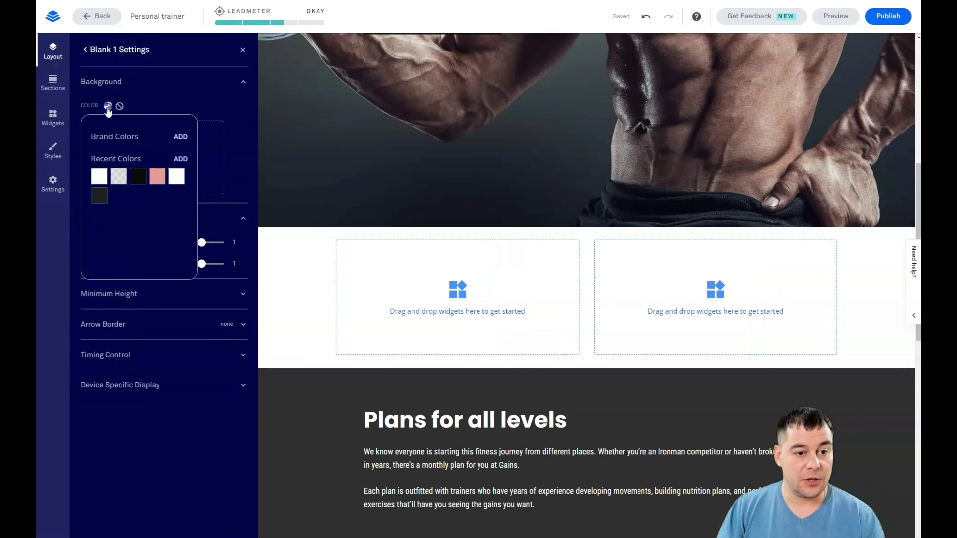
left_click(102, 198)
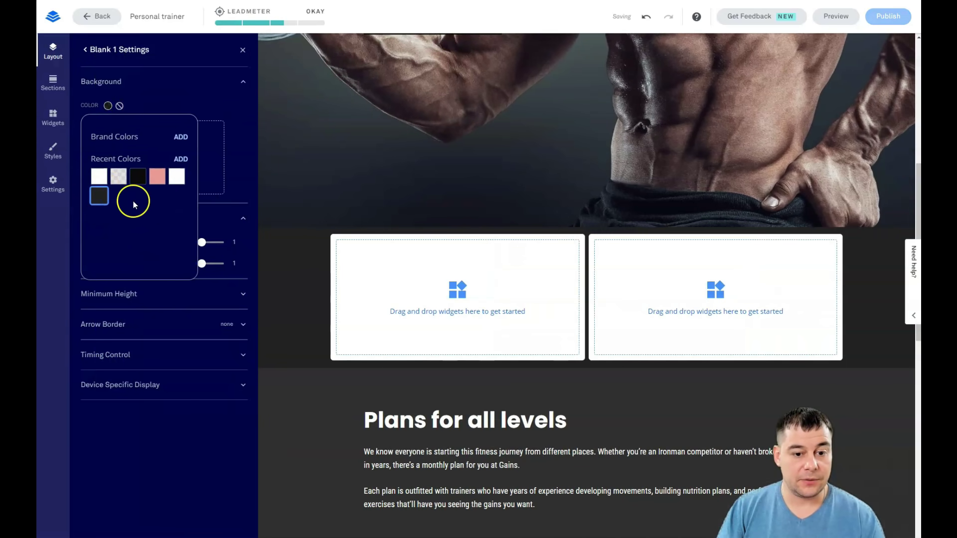
left_click(305, 211)
left_click(243, 49)
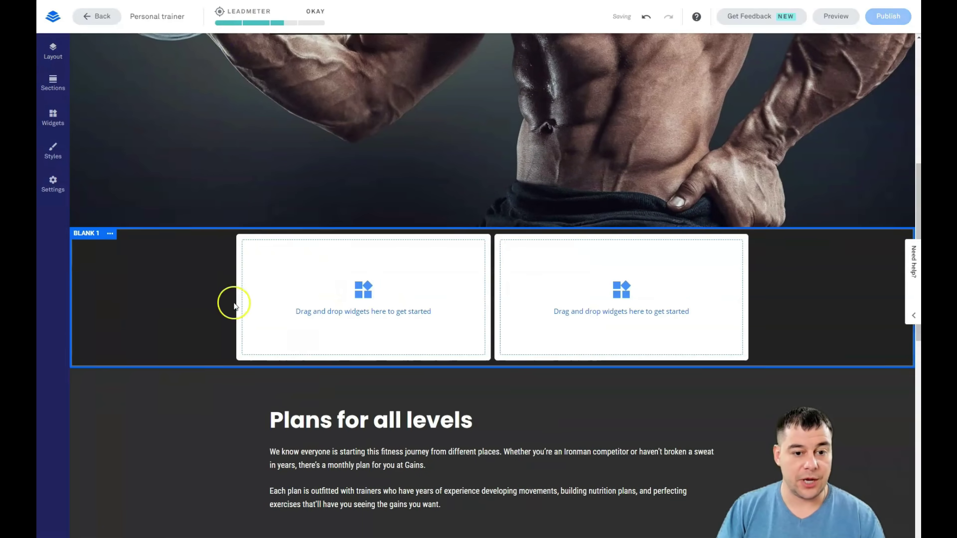
scroll(167, 355, "down", 8)
scroll(169, 353, "up", 6)
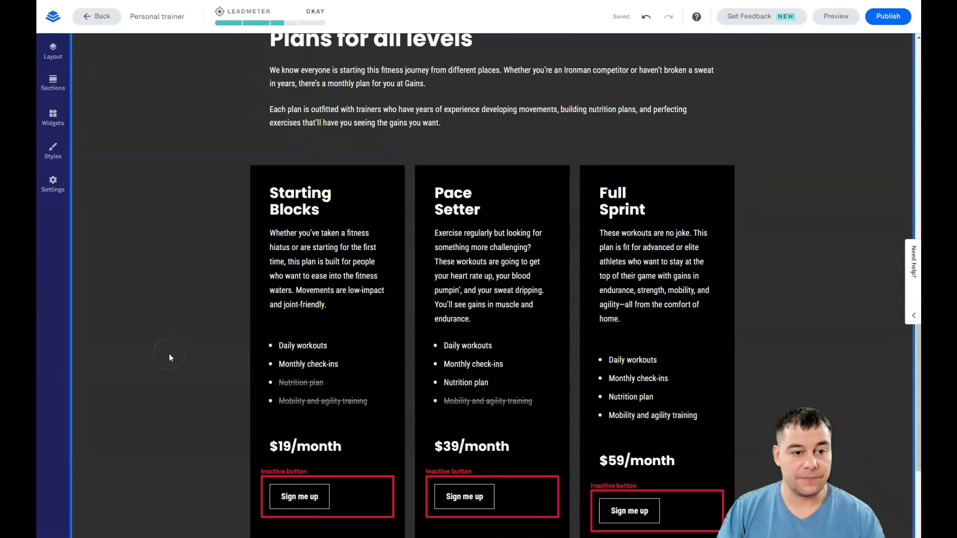
scroll(188, 257, "up", 6)
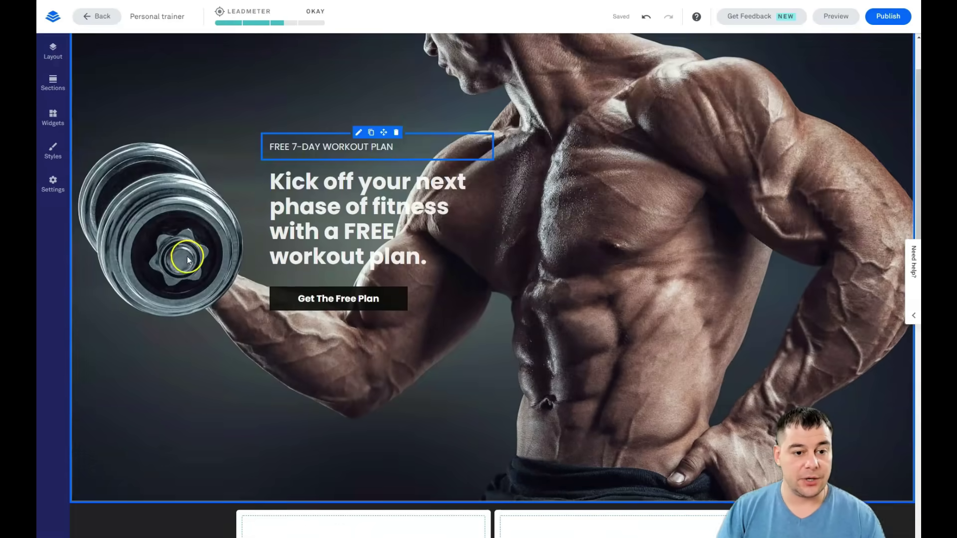
scroll(187, 256, "down", 4)
scroll(186, 257, "down", 10)
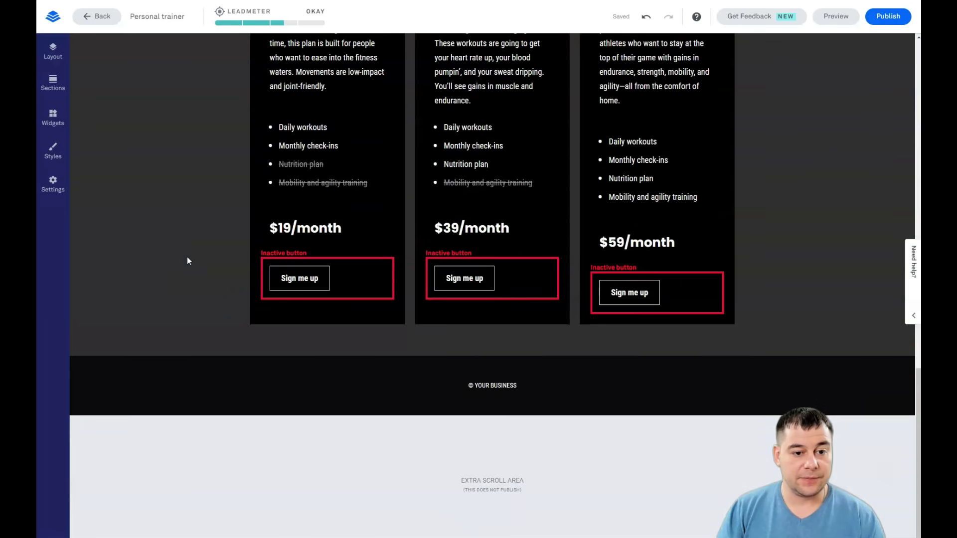
scroll(187, 256, "up", 8)
scroll(187, 260, "up", 8)
scroll(188, 260, "down", 6)
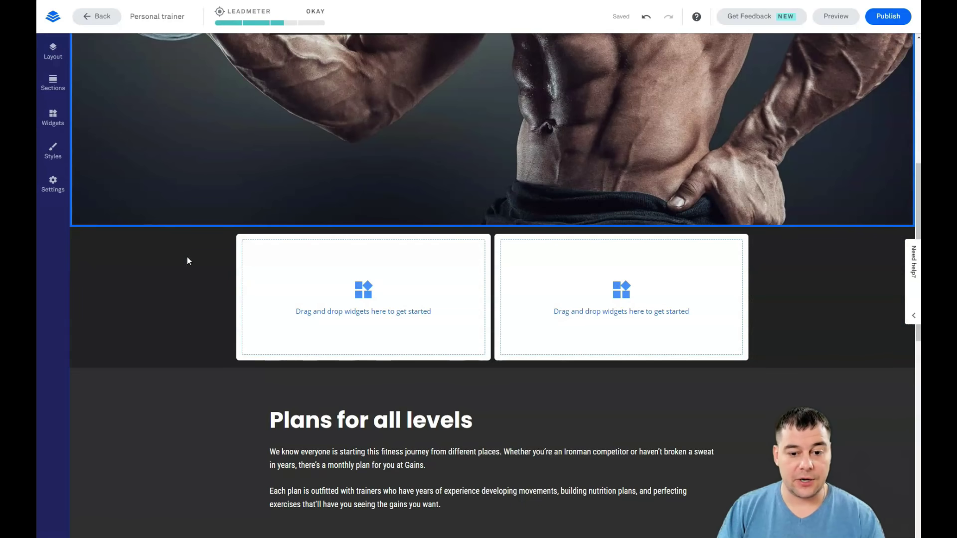
- Place a Video widget in the left area of the Blank 1 section
left_click(405, 257)
scroll(242, 169, "down", 2)
left_click(53, 116)
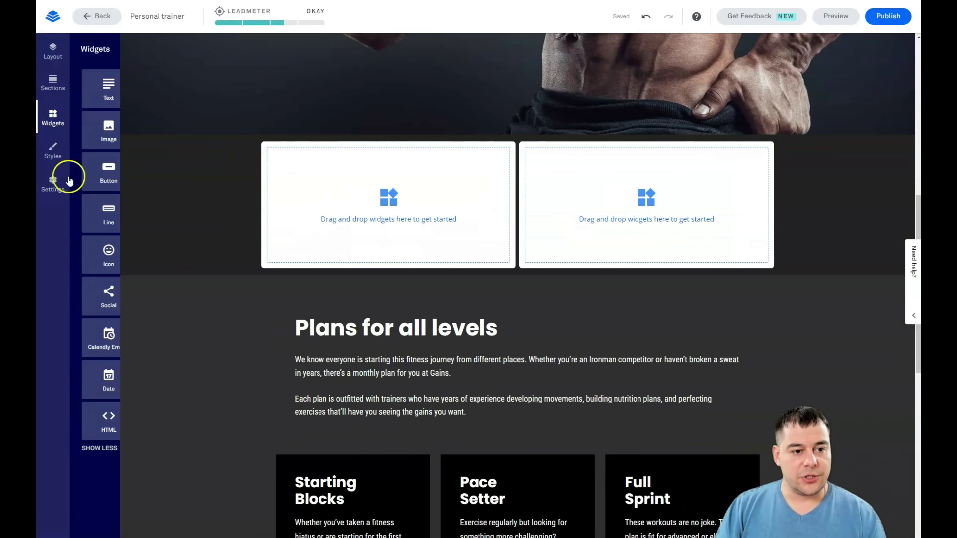
left_click(100, 447)
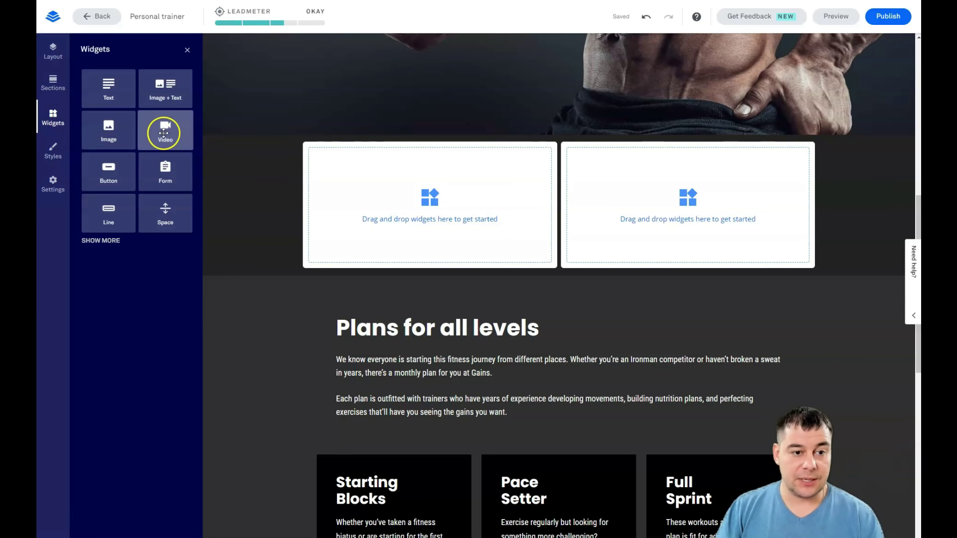
left_click_drag(164, 133, 436, 205)
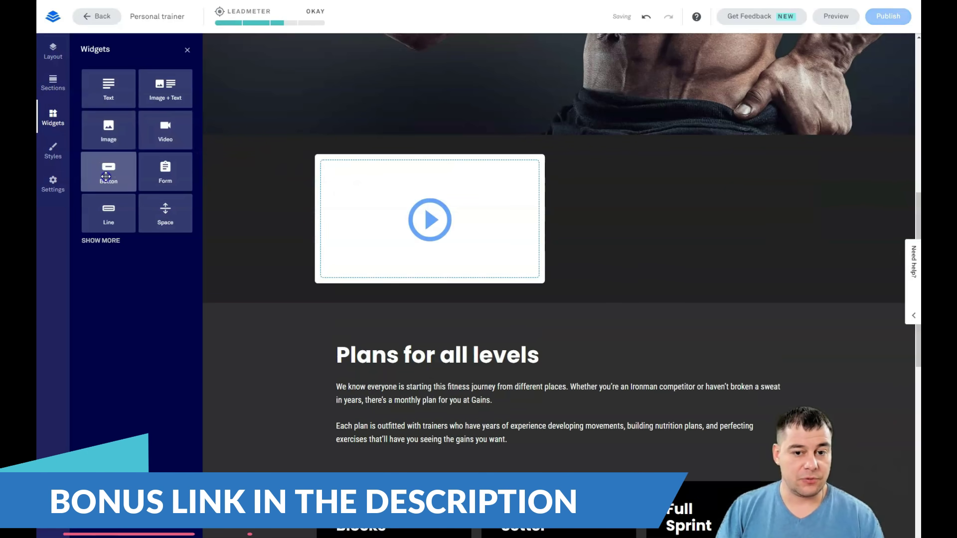
- Add a Sign Up button beside the video and widen the video column
left_click_drag(106, 175, 693, 222)
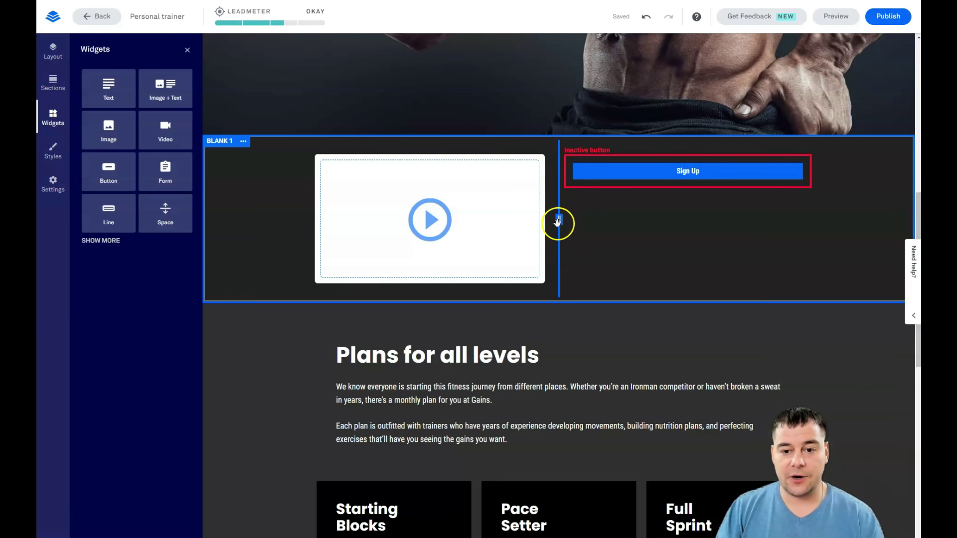
left_click_drag(600, 230, 703, 233)
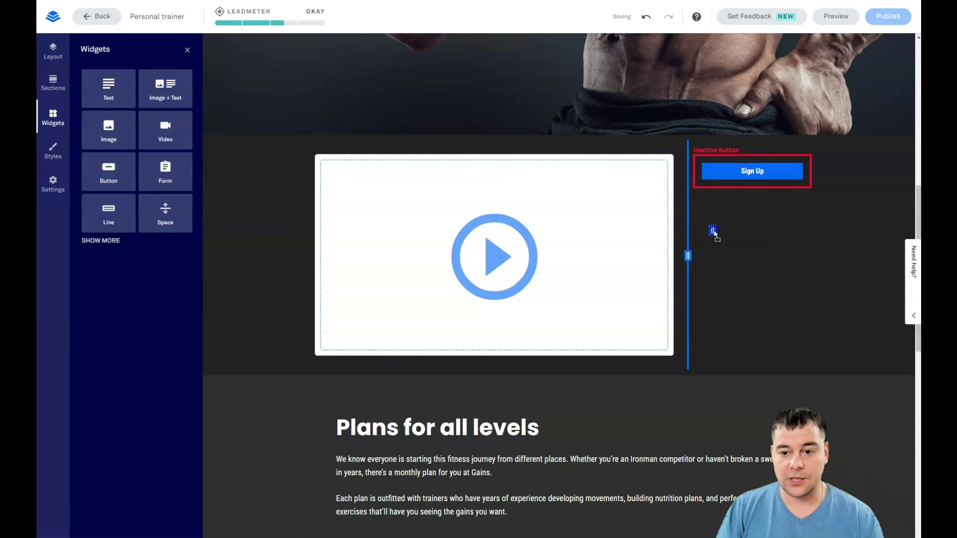
left_click(469, 259)
- Insert a Space widget above the Sign Up button to push it lower beside the video
scroll(679, 164, "up", 5)
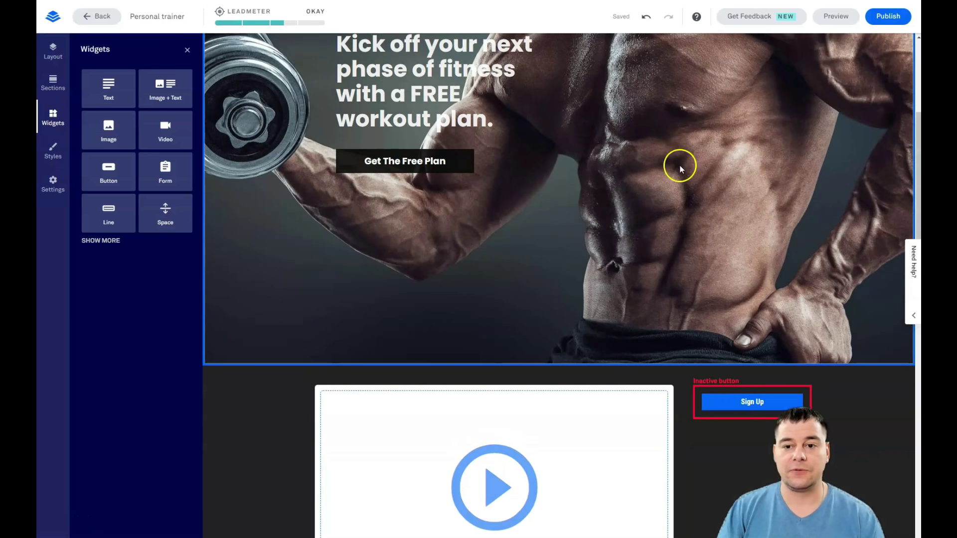
scroll(570, 207, "down", 5)
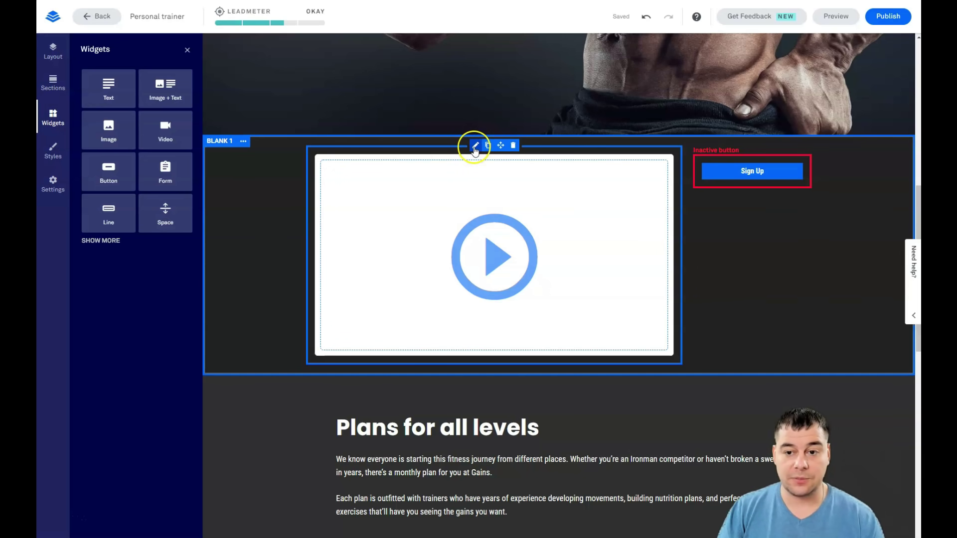
mouse_move(707, 160)
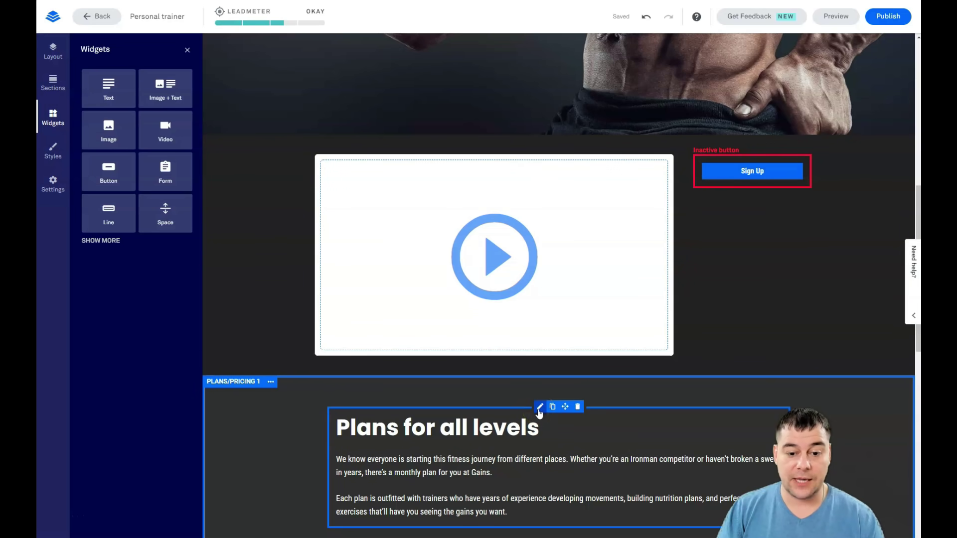
scroll(538, 412, "down", 4)
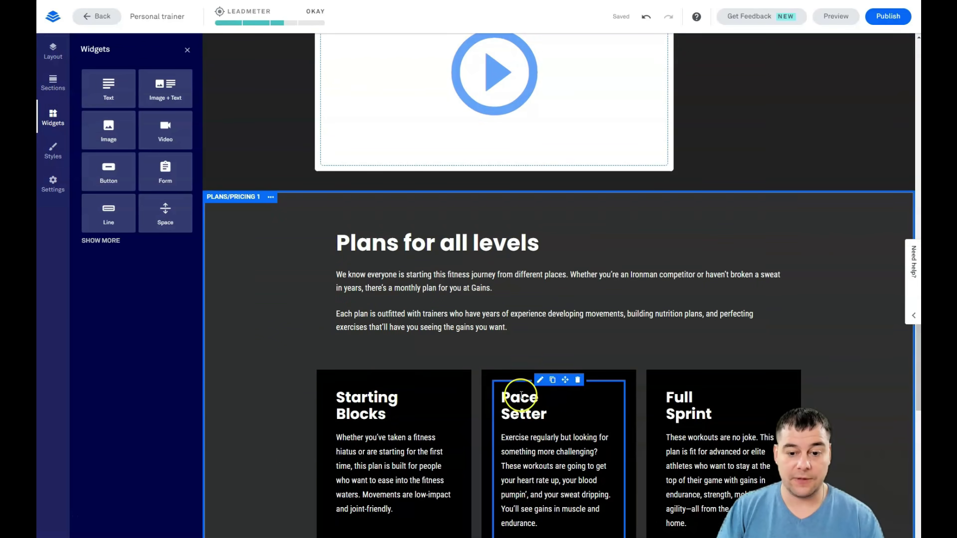
scroll(545, 267, "up", 9)
scroll(651, 335, "down", 4)
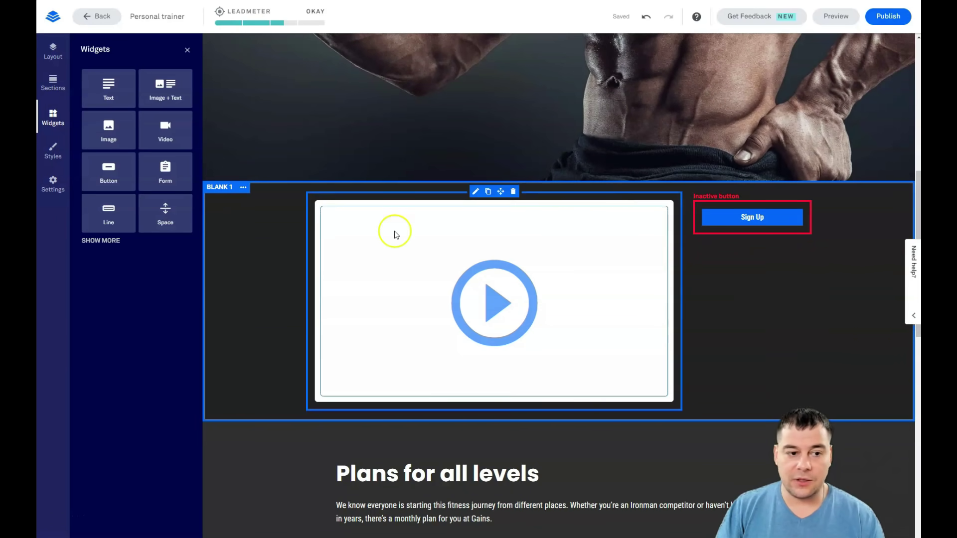
left_click_drag(159, 216, 762, 278)
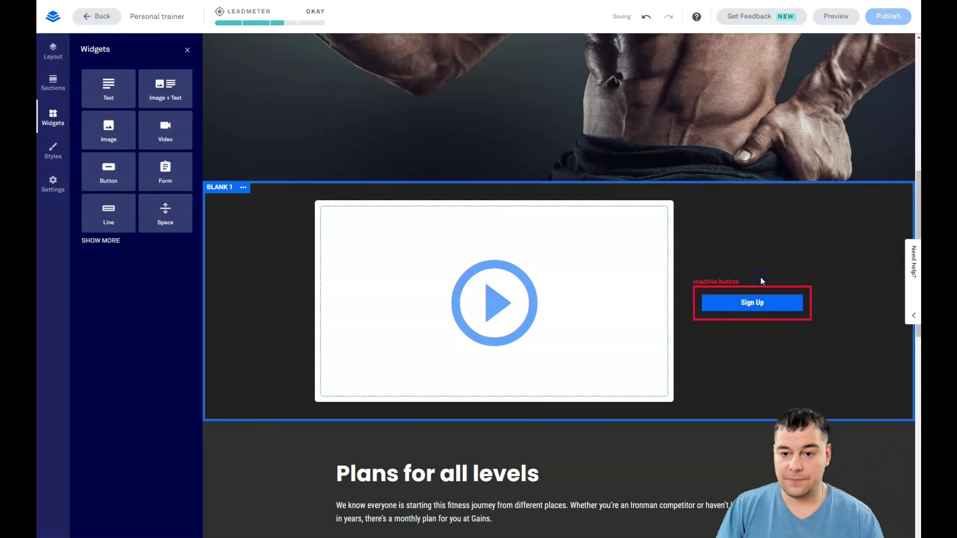
left_click(559, 132)
left_click(620, 286)
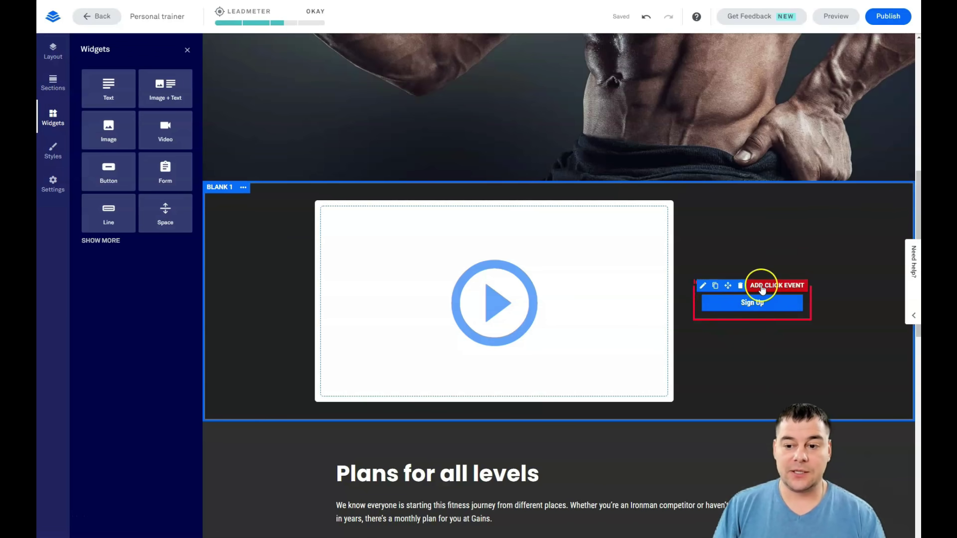
- Add a click event to the Sign Up button set to 'Open a pop-up'
left_click(762, 286)
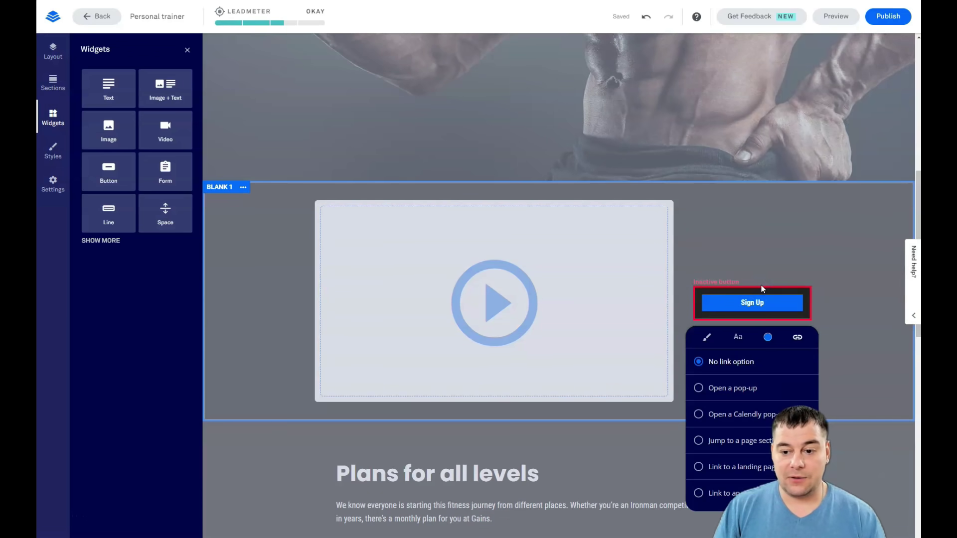
left_click(755, 366)
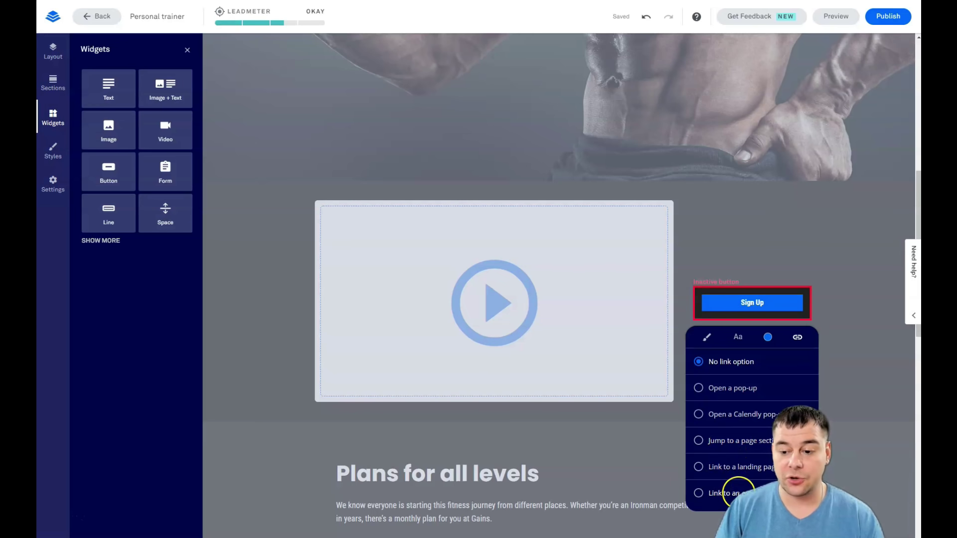
left_click(698, 388)
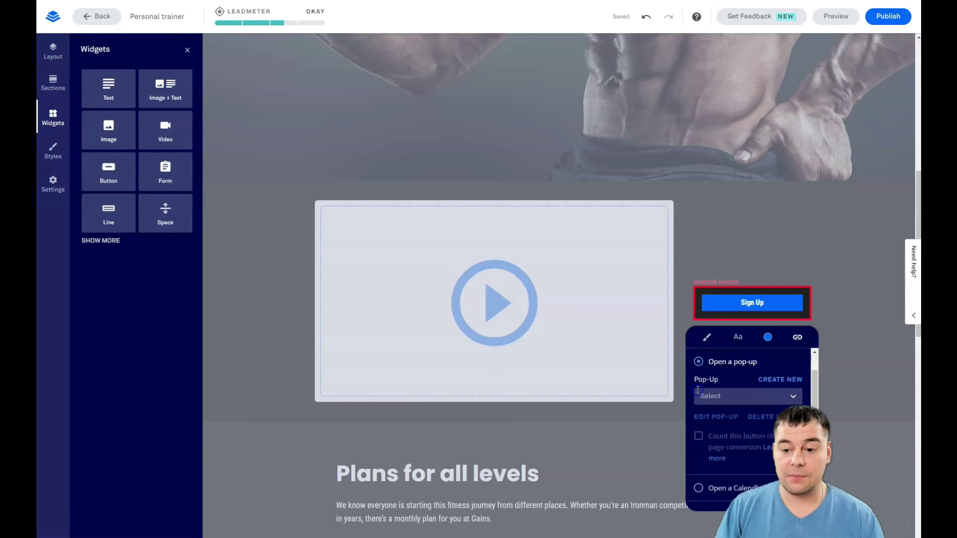
- Create a new pop-up with the free-guide email form, discarding a trial video, and edit the form
left_click(777, 381)
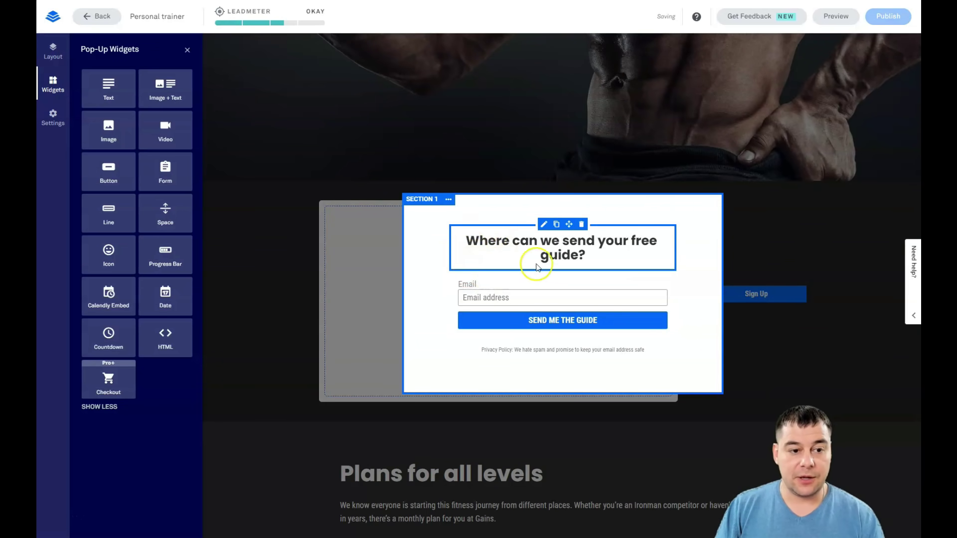
left_click_drag(162, 129, 569, 282)
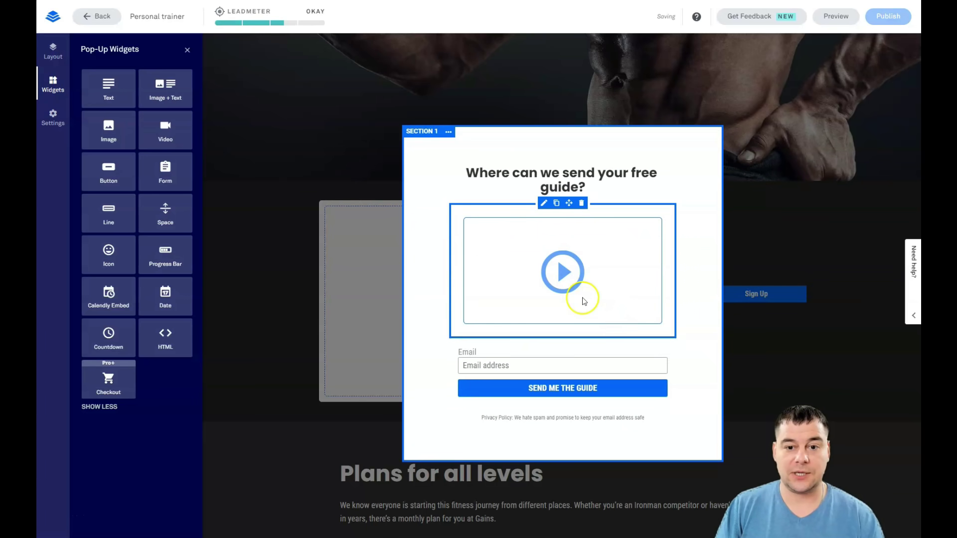
left_click(581, 203)
left_click(633, 184)
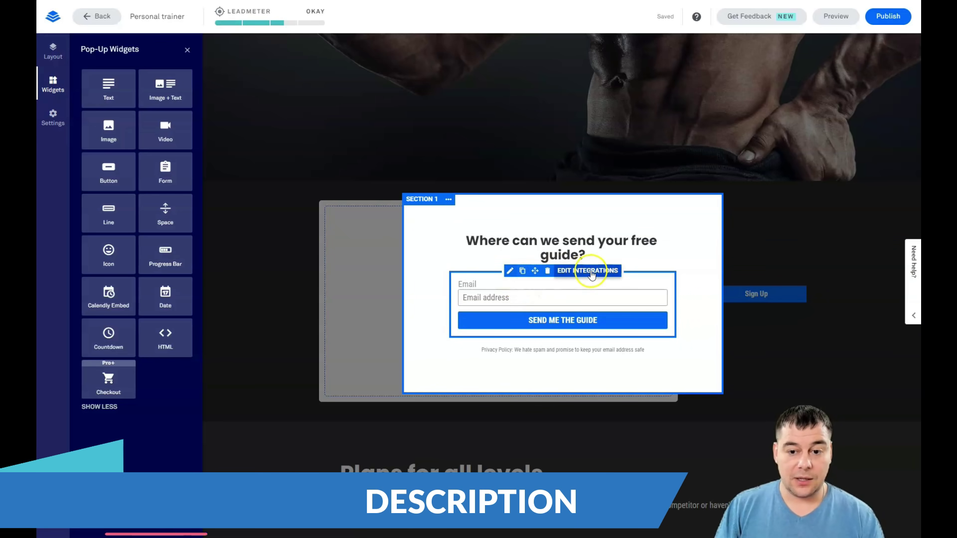
left_click(510, 272)
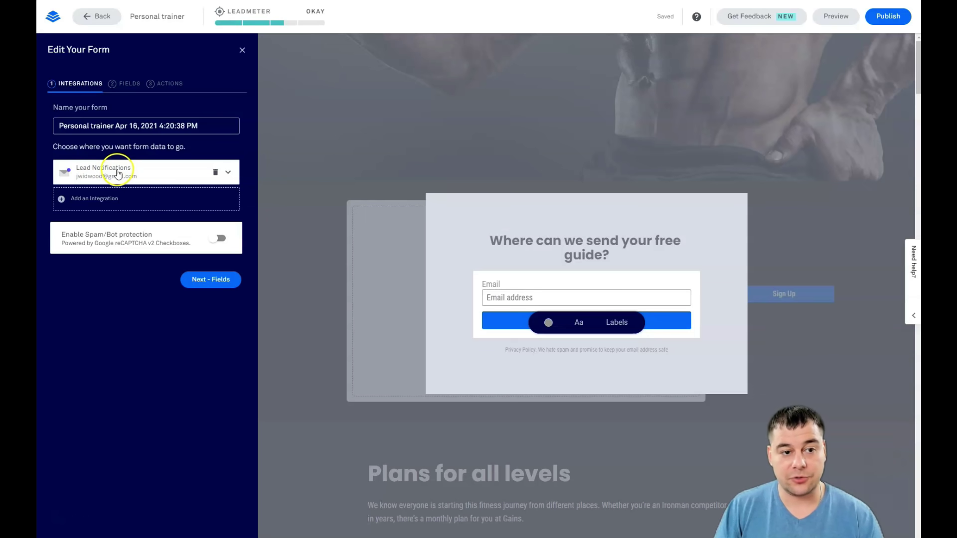
- Browse the native and Zapier integrations under More Services, then close the catalogue
left_click(94, 199)
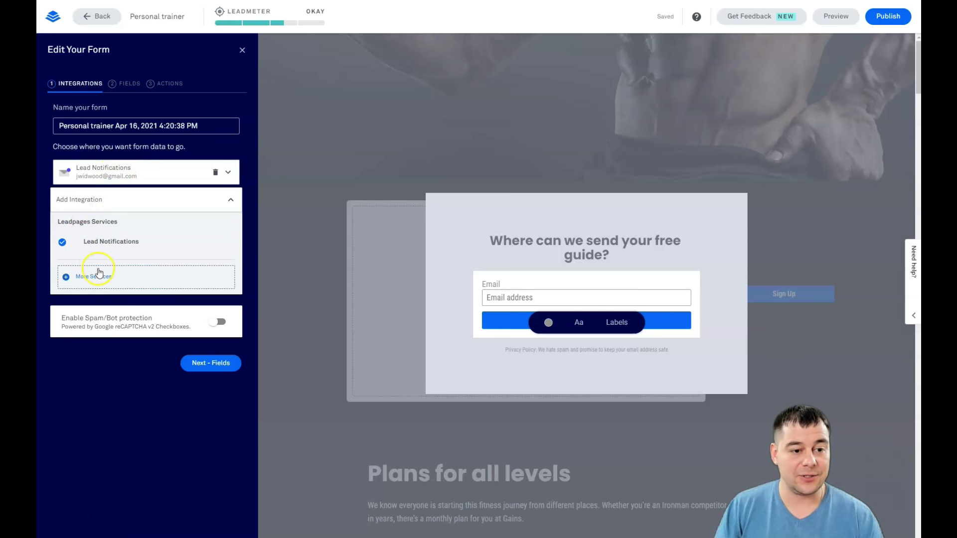
left_click(98, 282)
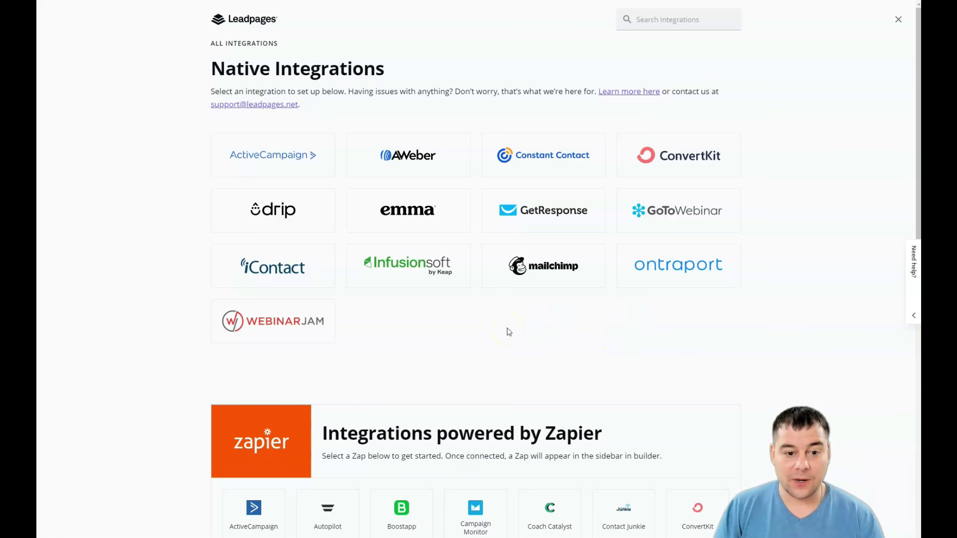
scroll(508, 332, "down", 5)
scroll(565, 128, "up", 5)
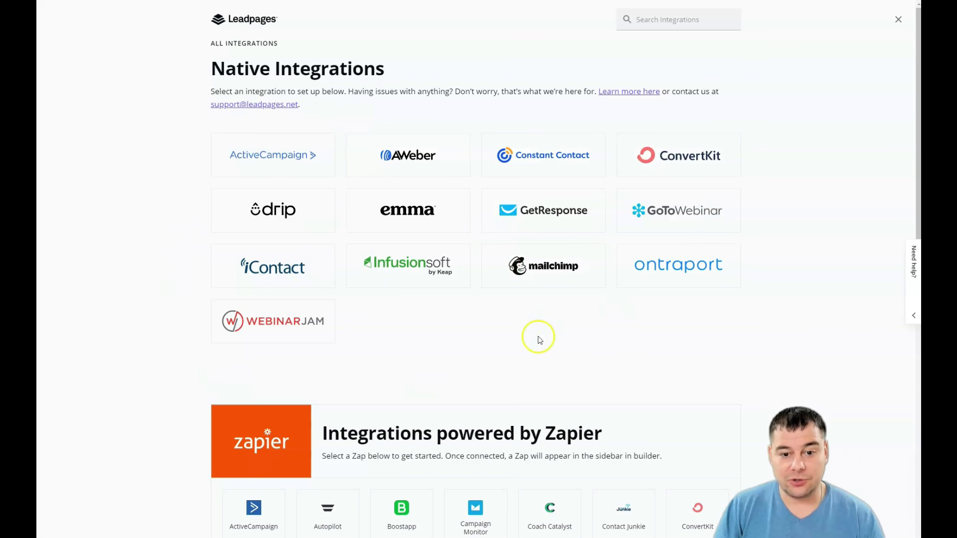
scroll(543, 338, "down", 2)
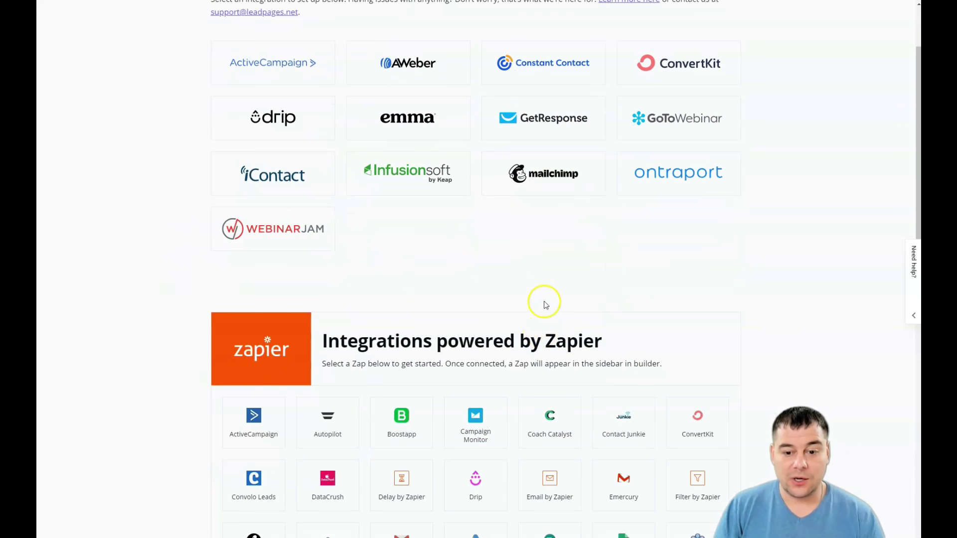
scroll(542, 301, "down", 3)
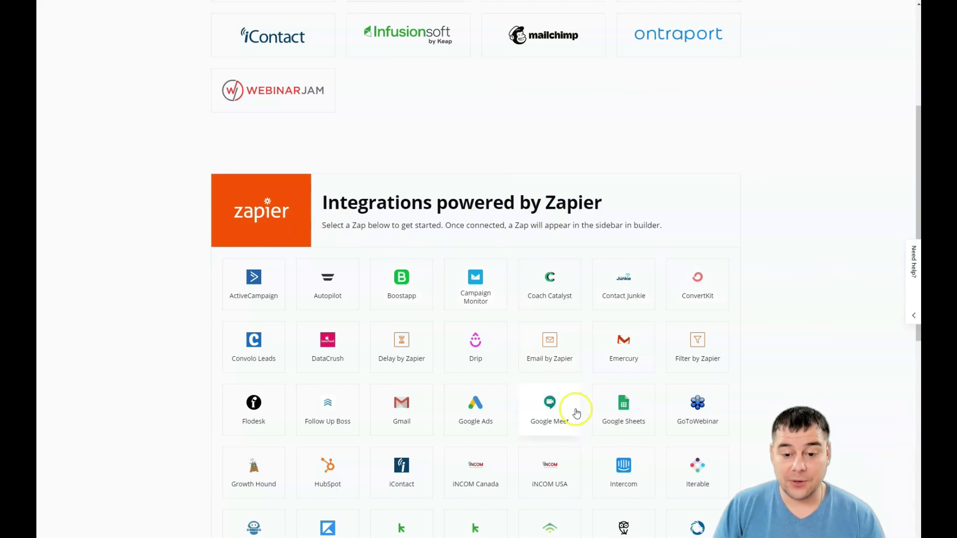
scroll(573, 411, "up", 3)
scroll(576, 410, "up", 2)
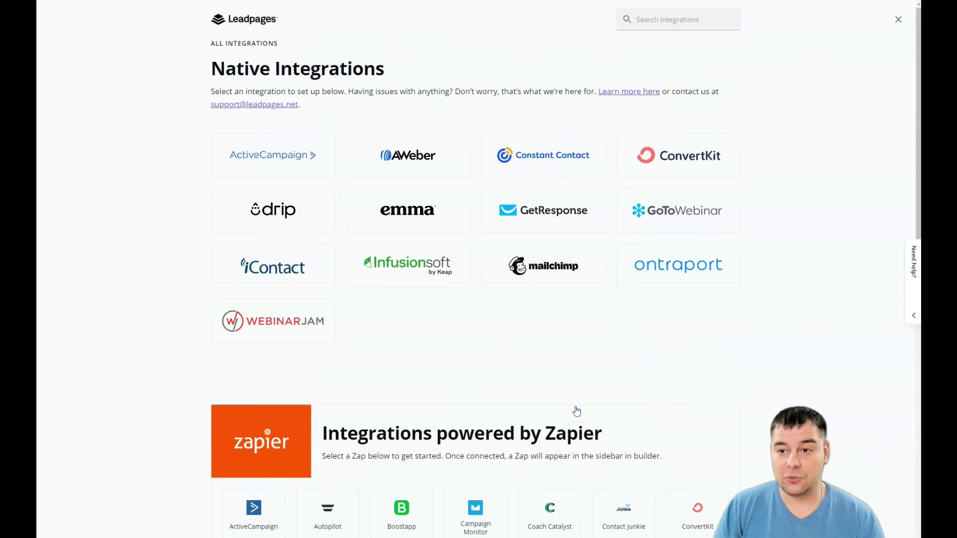
left_click(898, 20)
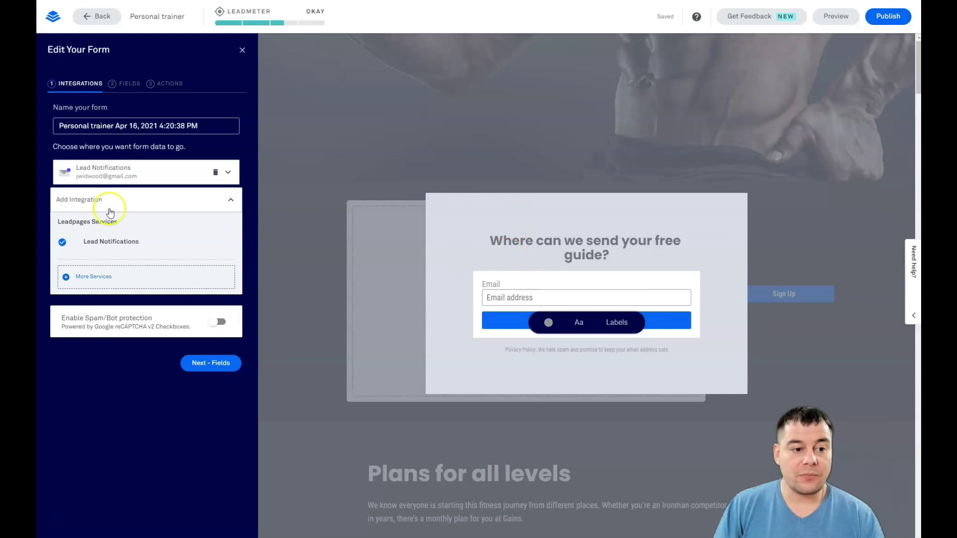
- Add a First Name field above Email and keep the default Leadpages thank-you page action
left_click(125, 84)
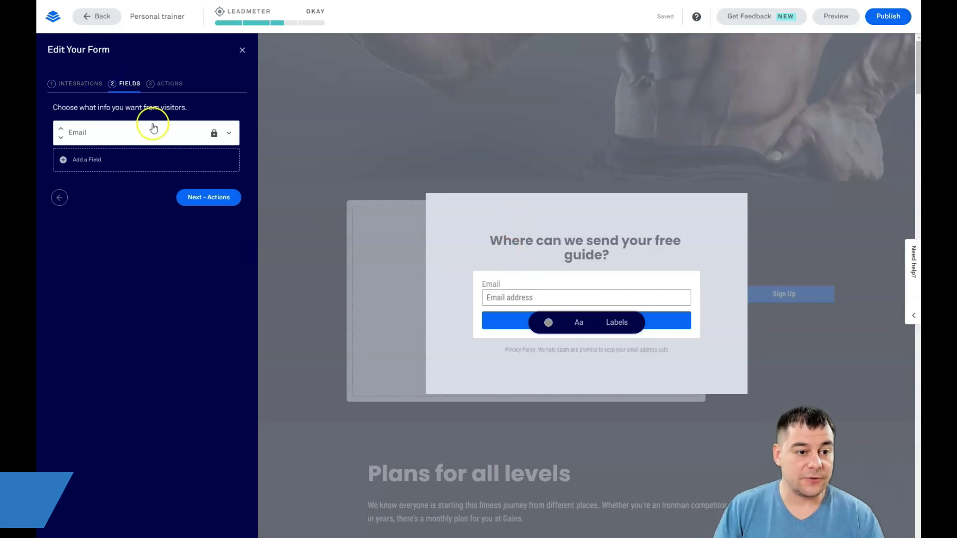
left_click(69, 160)
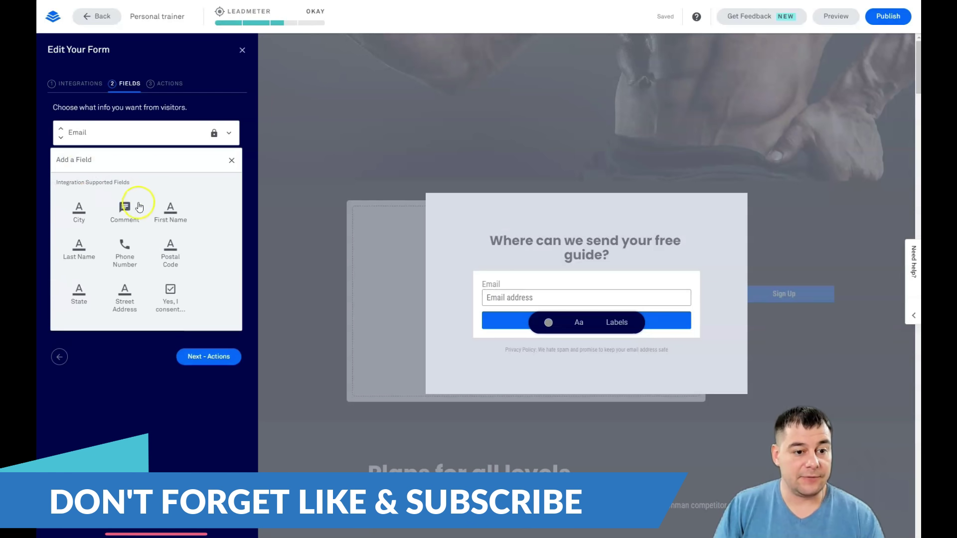
left_click(171, 221)
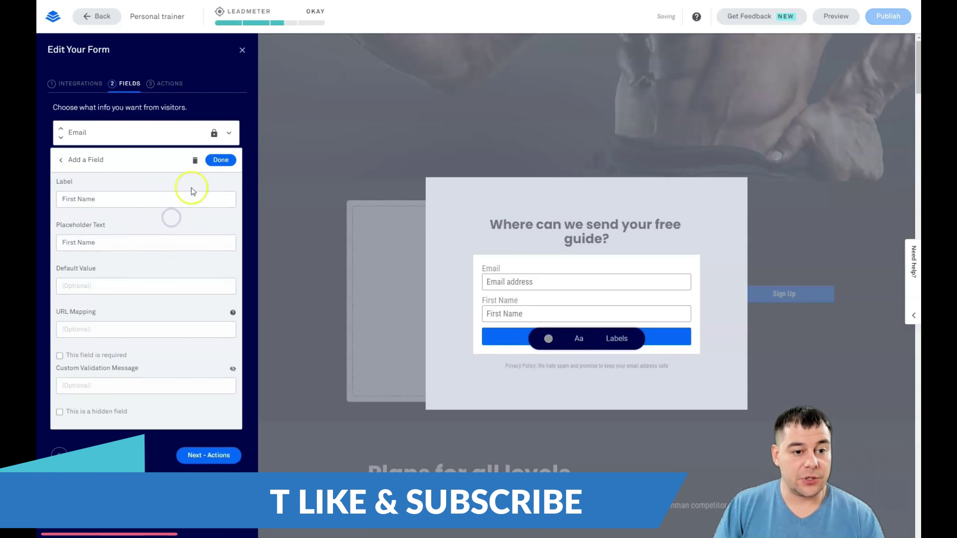
left_click(110, 163)
left_click(60, 156)
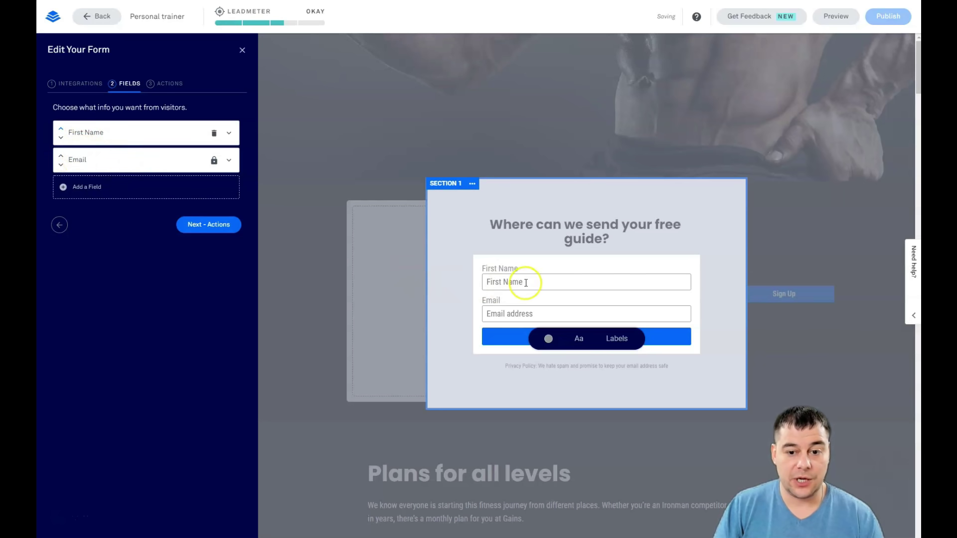
left_click(159, 85)
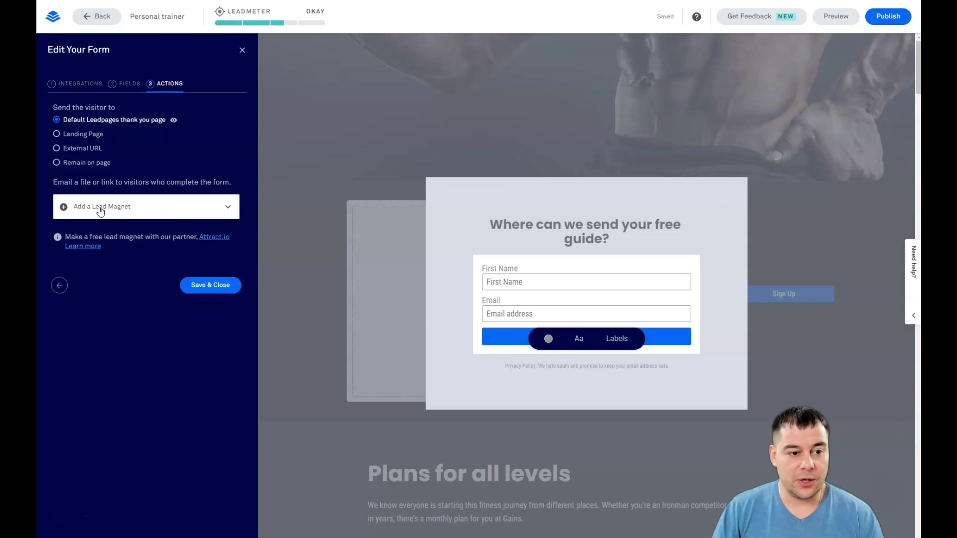
- Save and close the pop-up form, returning to the main page editor
left_click(197, 285)
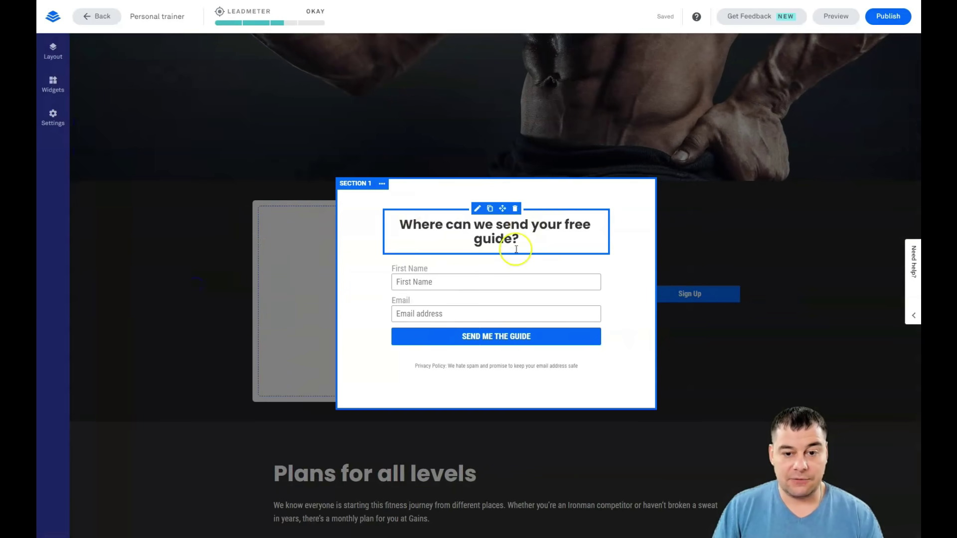
left_click(549, 119)
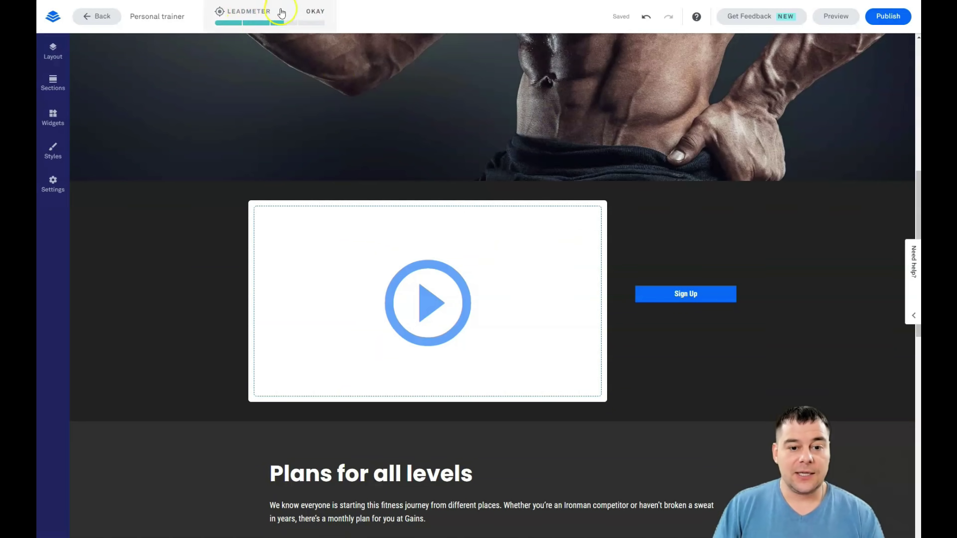
scroll(462, 417, "down", 5)
scroll(461, 411, "up", 4)
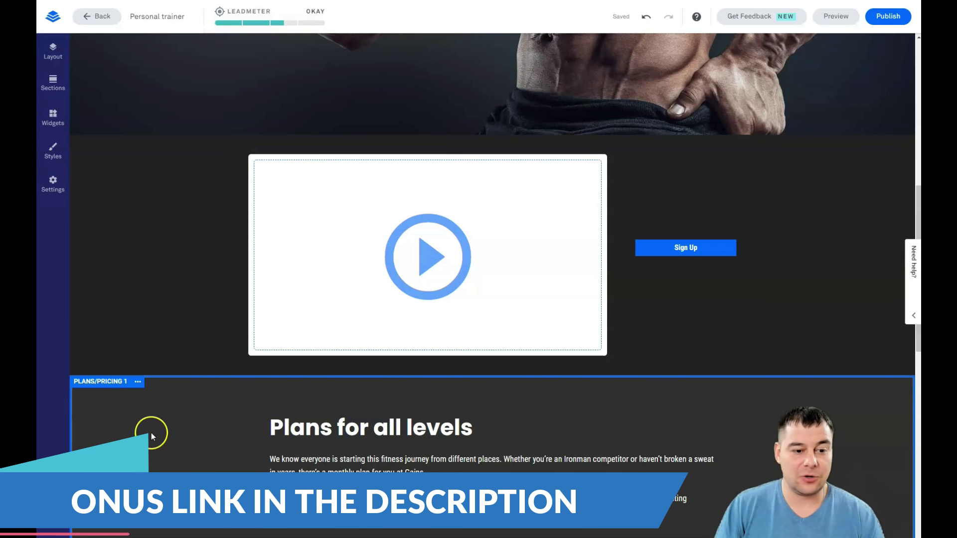
- Delete the Plans/Pricing 1 section and the Blank 1 video-and-Sign-Up section
left_click(138, 381)
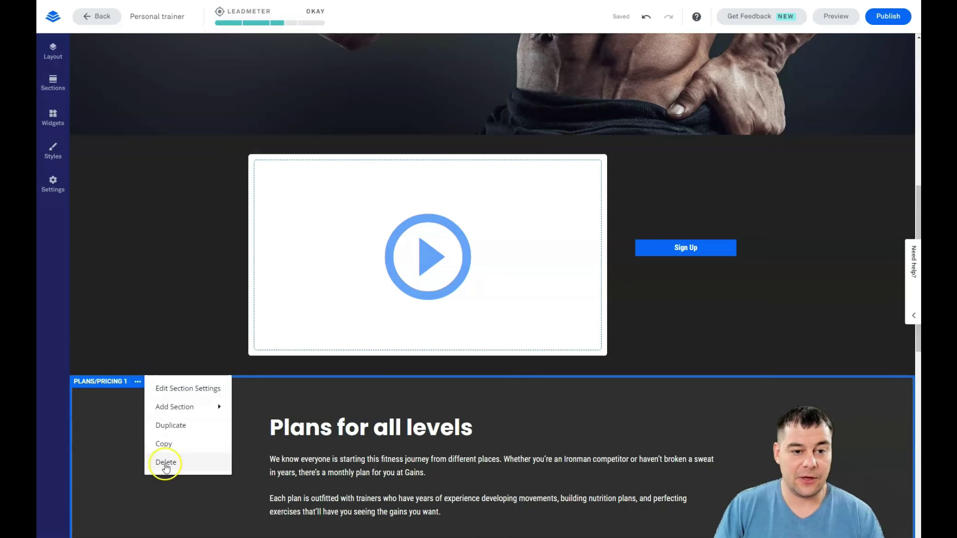
left_click(165, 463)
left_click(183, 434)
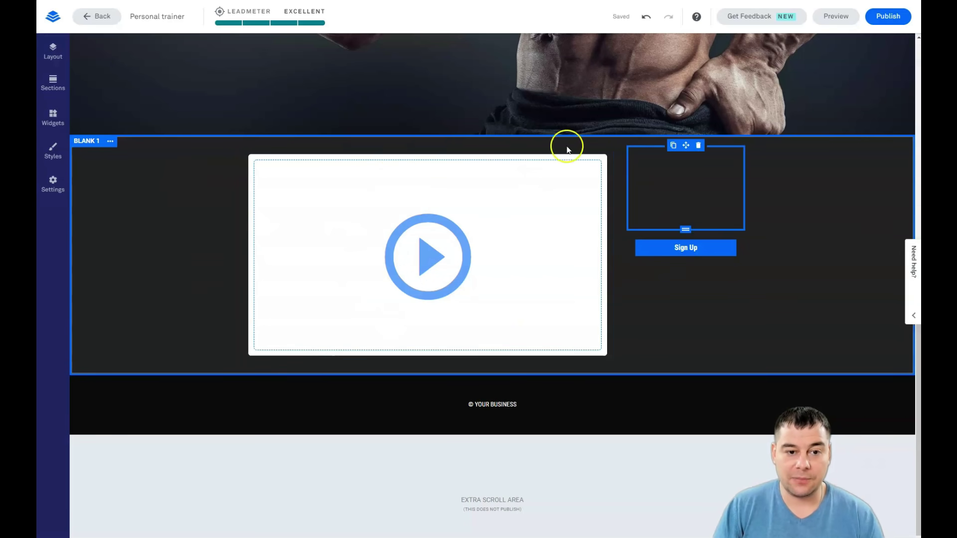
left_click(110, 141)
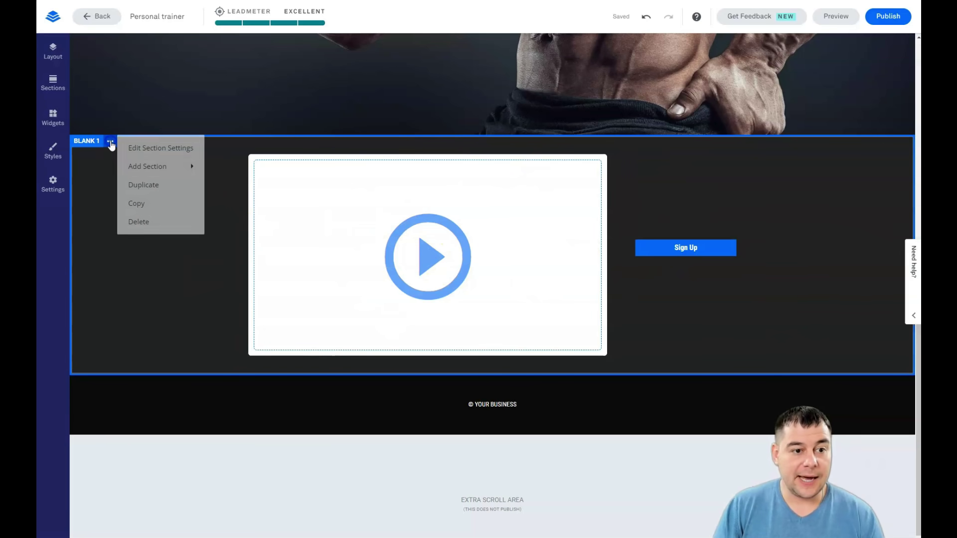
left_click(146, 223)
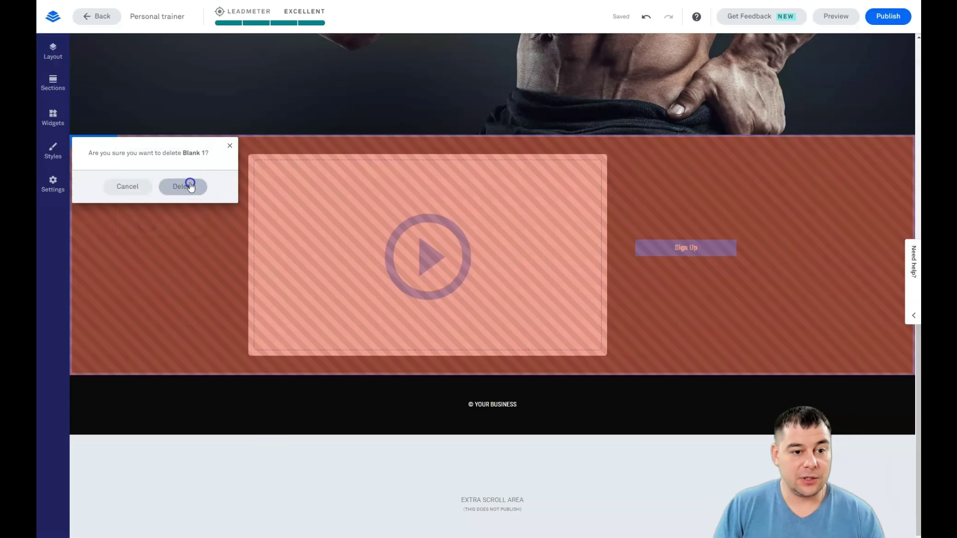
left_click(188, 184)
scroll(507, 244, "up", 1)
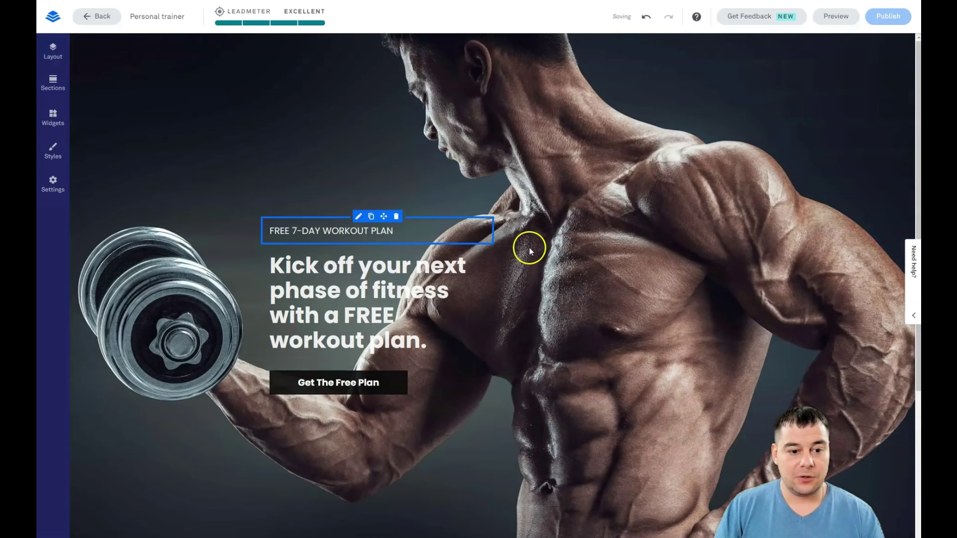
scroll(535, 251, "down", 3)
scroll(535, 251, "up", 3)
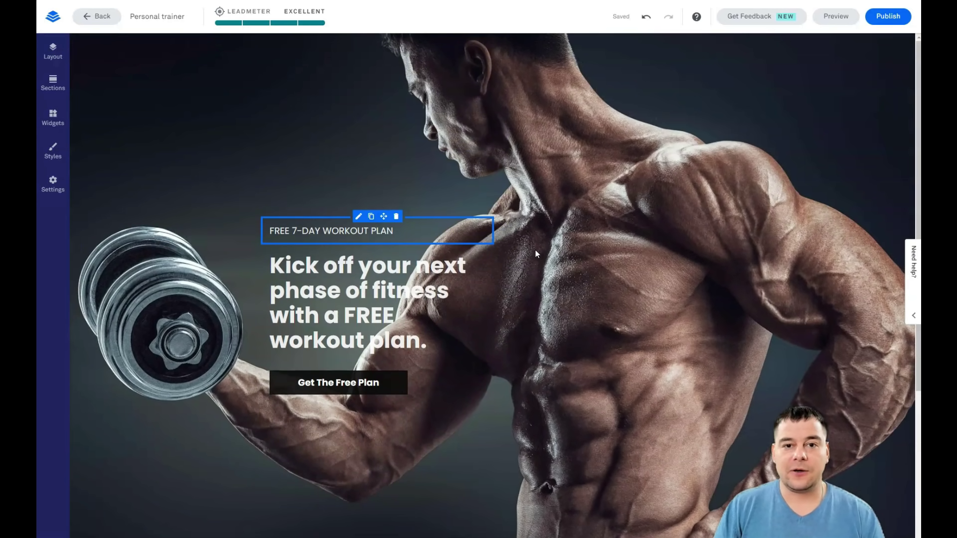
scroll(536, 252, "down", 5)
scroll(536, 249, "up", 5)
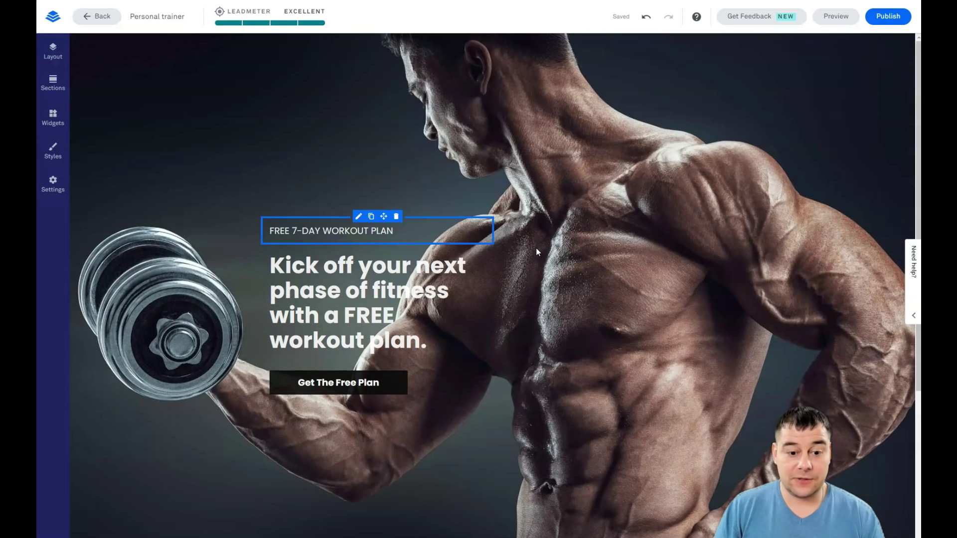
left_click(503, 317)
left_click(767, 248)
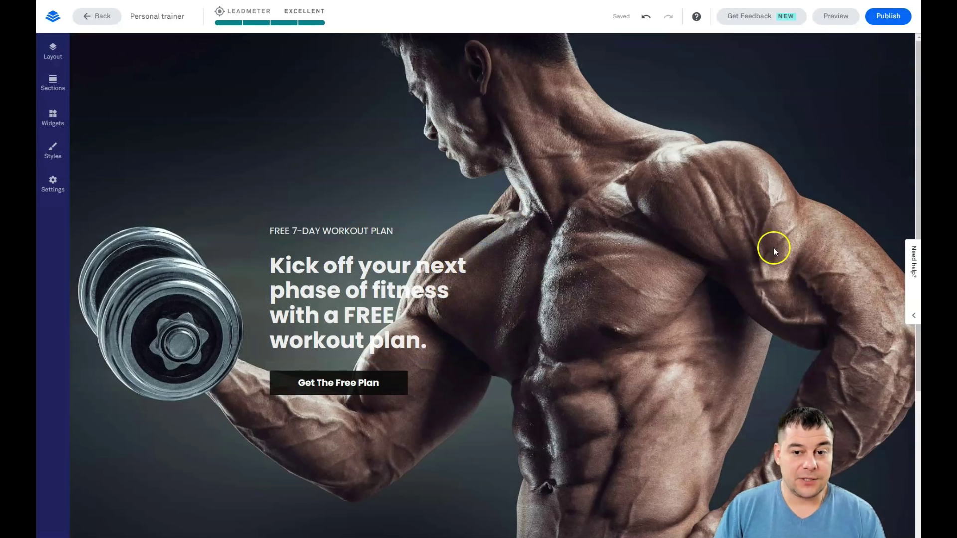
scroll(722, 270, "down", 5)
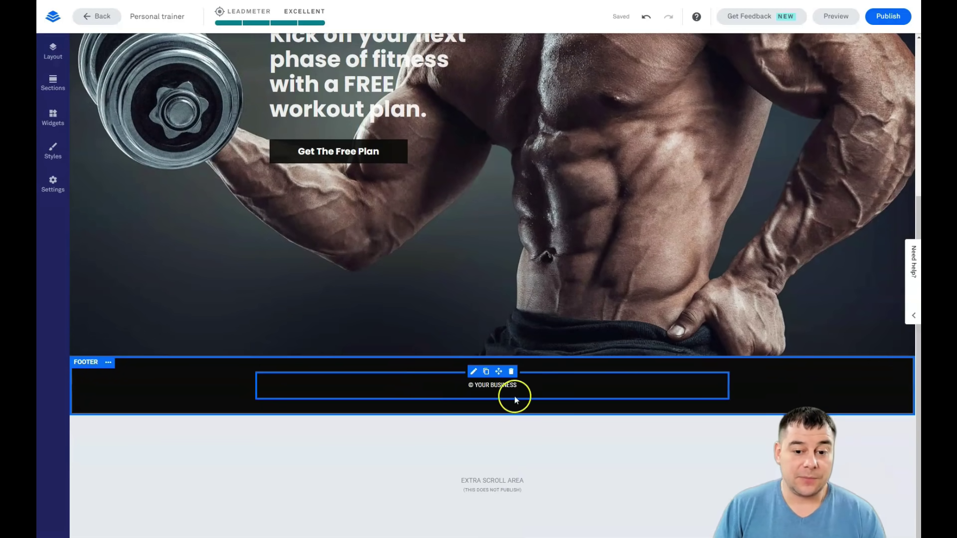
left_click(478, 385)
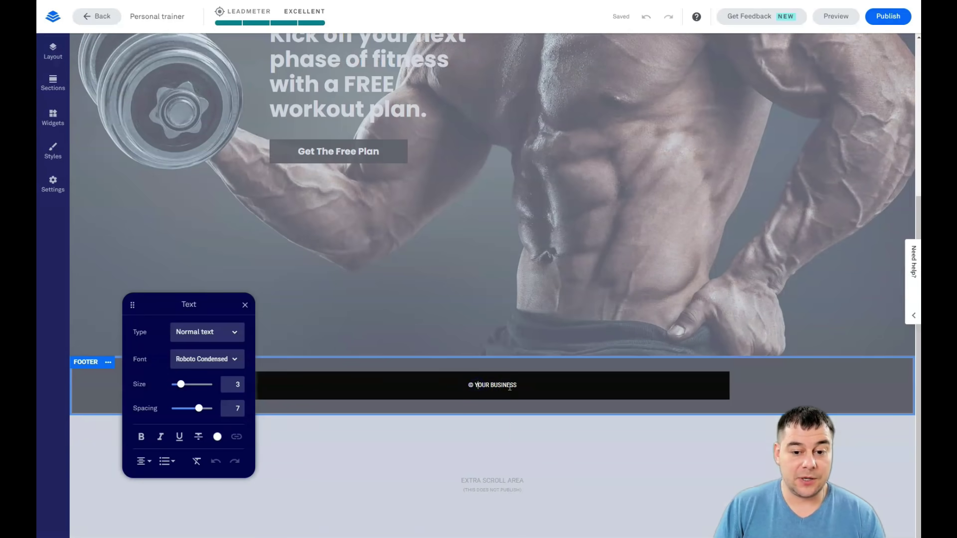
left_click(246, 305)
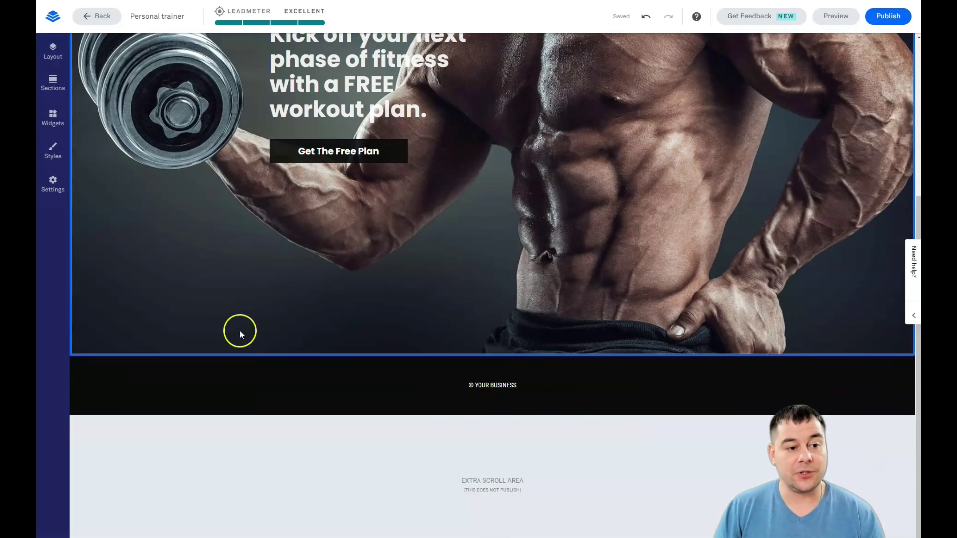
- Review the page's headline and text fonts in Font Styles, then open the SEO page settings
left_click(53, 151)
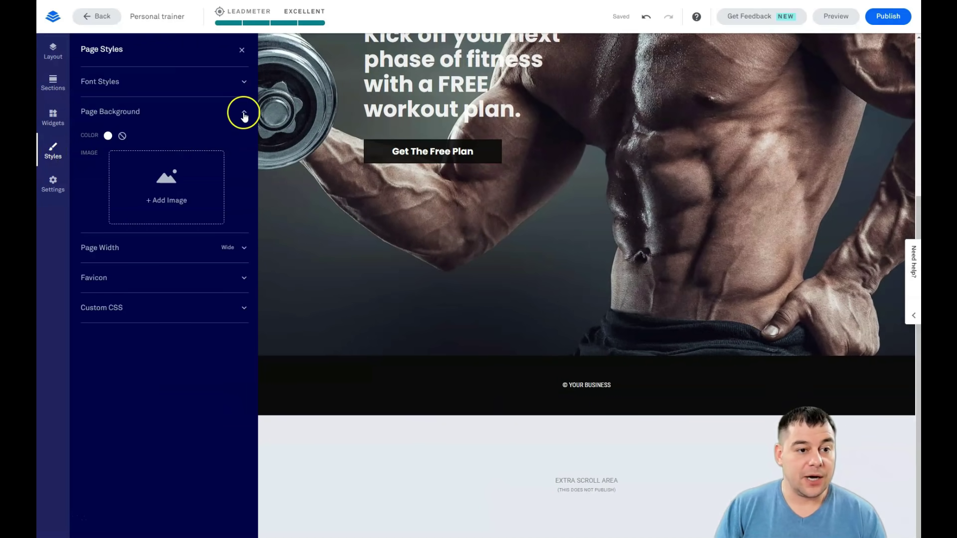
left_click(242, 111)
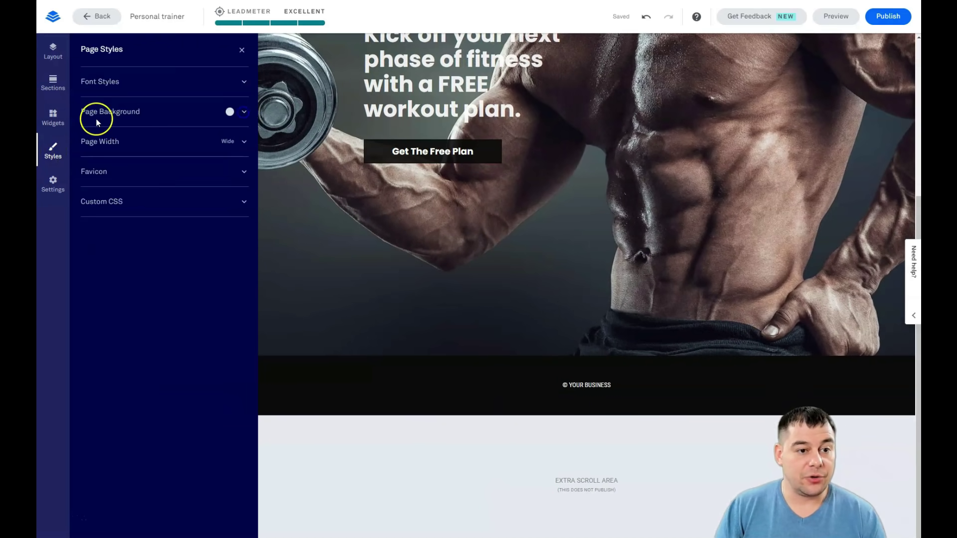
left_click(235, 80)
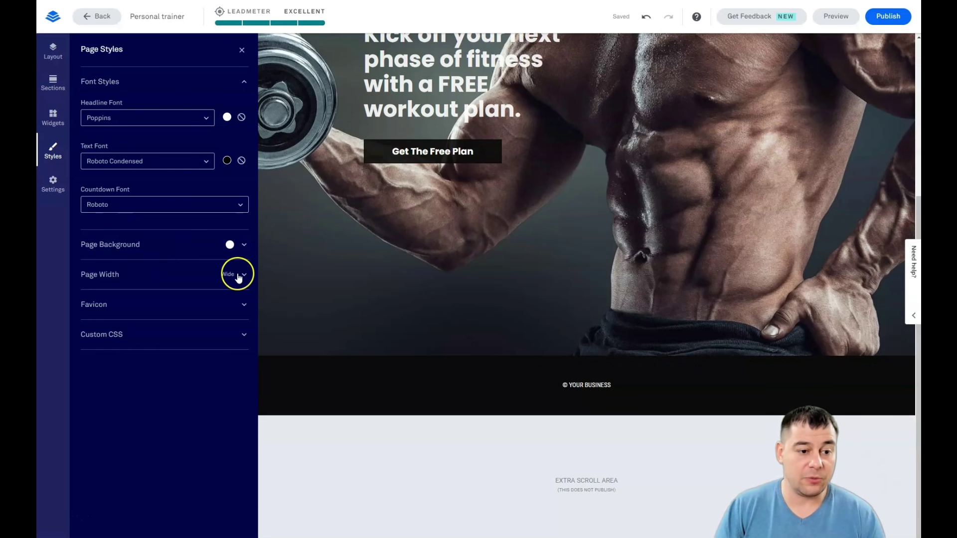
left_click(51, 198)
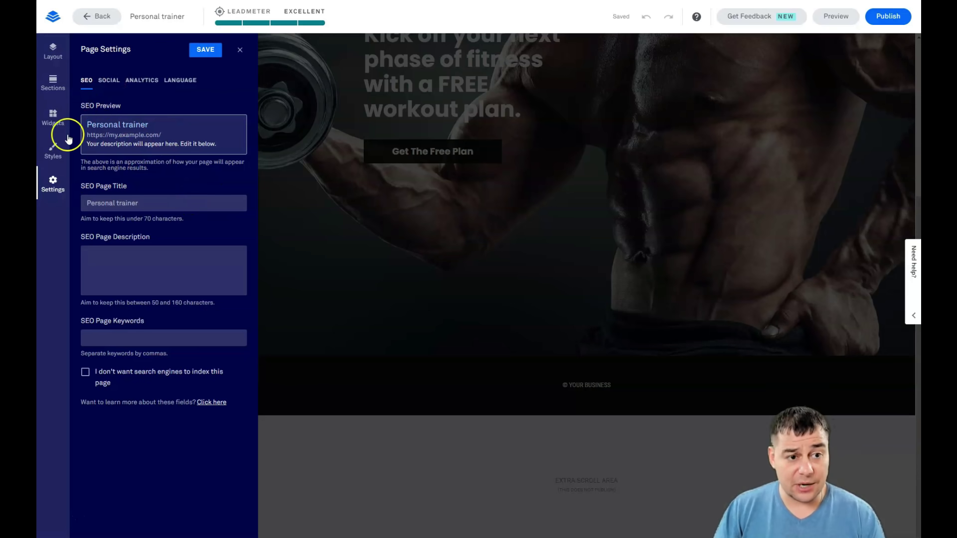
- Check the SEO, social, analytics and language page settings, keeping English, then save and close
left_click(91, 201)
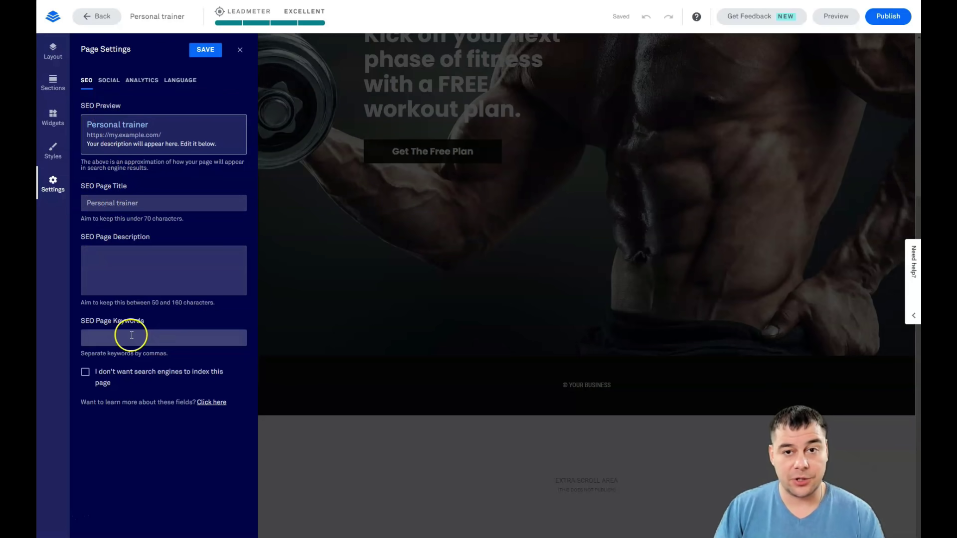
left_click(110, 81)
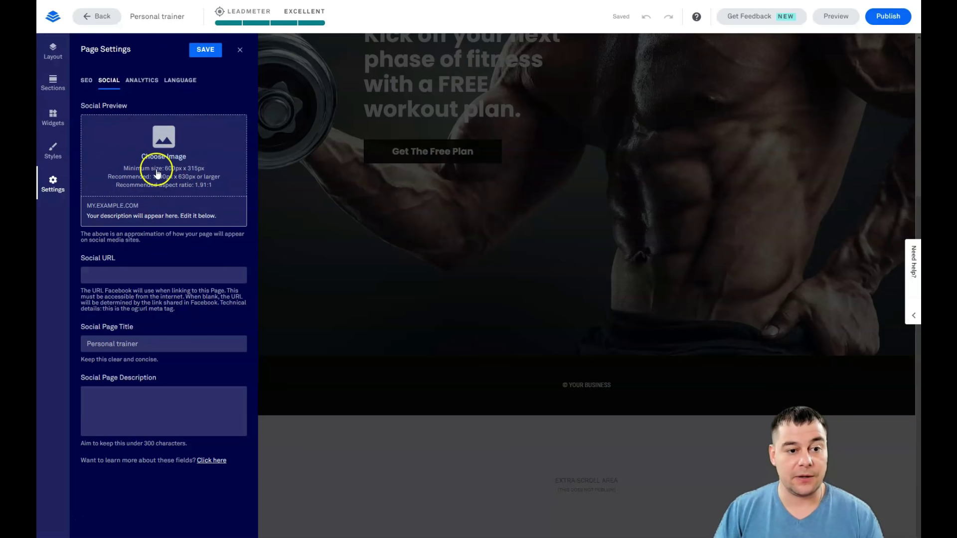
left_click(141, 82)
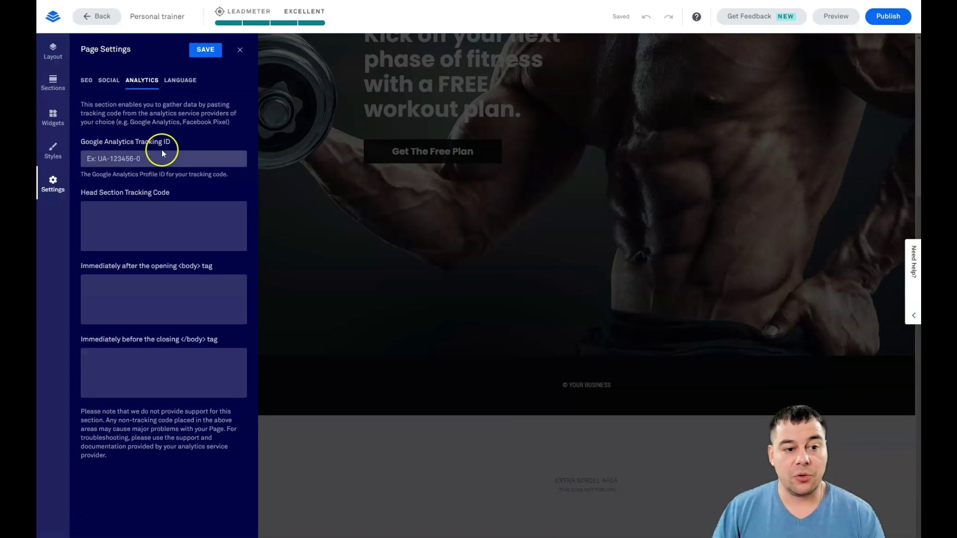
left_click(175, 82)
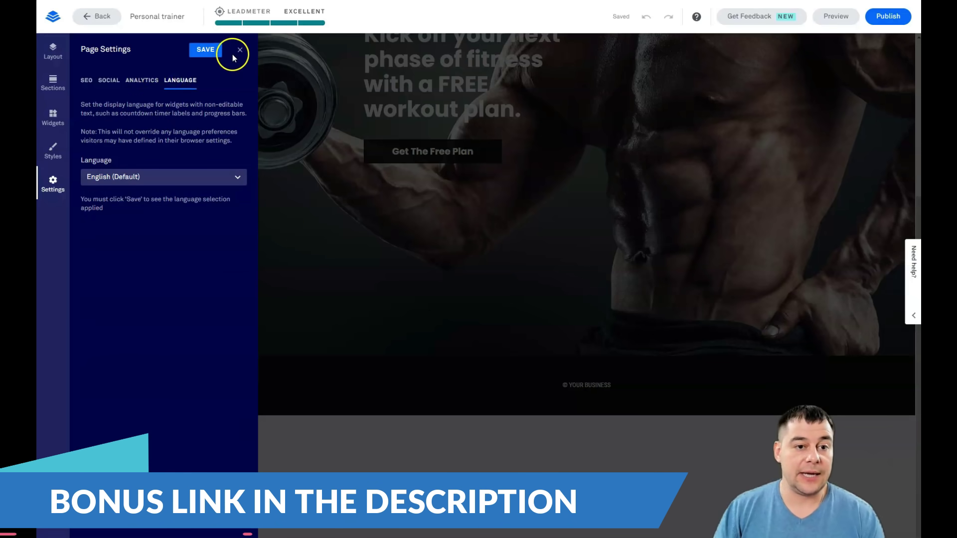
left_click(213, 49)
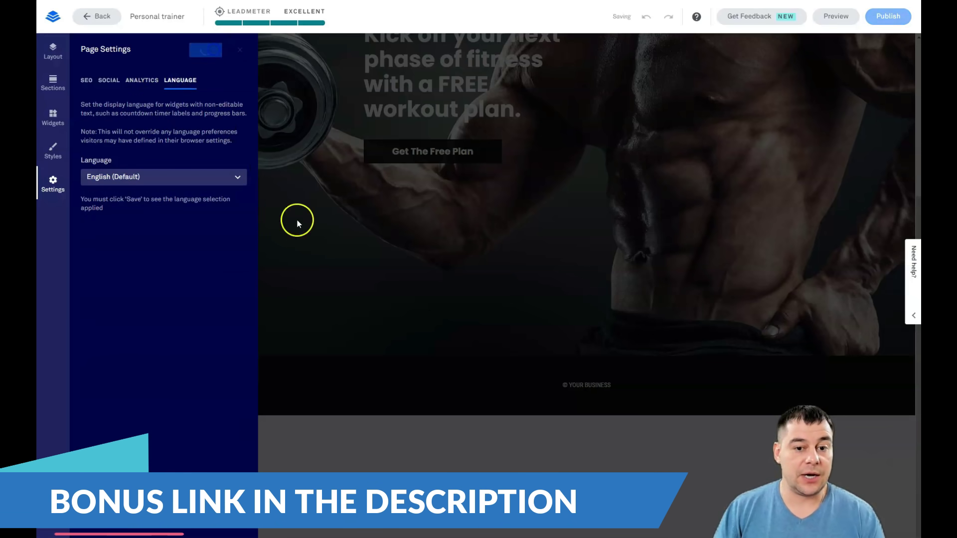
left_click(241, 52)
scroll(507, 204, "up", 5)
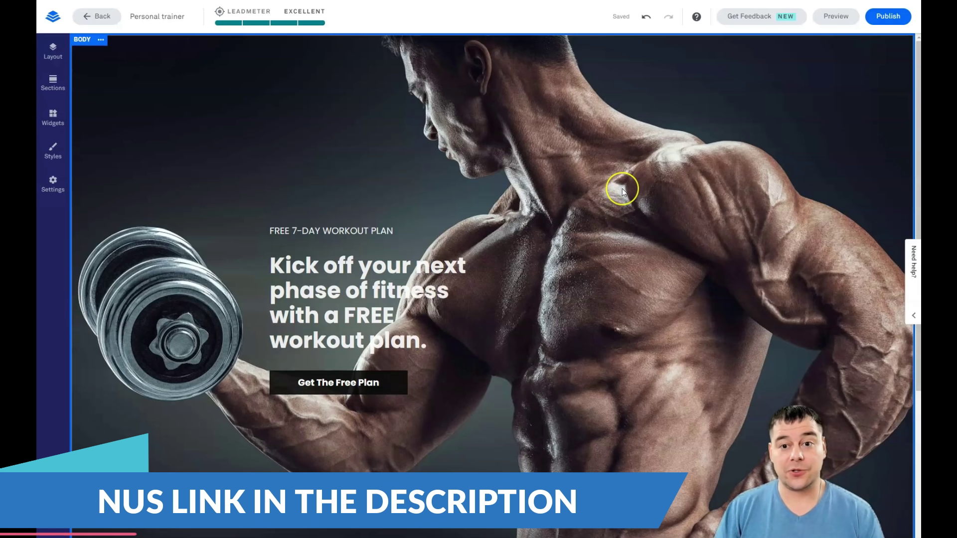
scroll(621, 192, "down", 2)
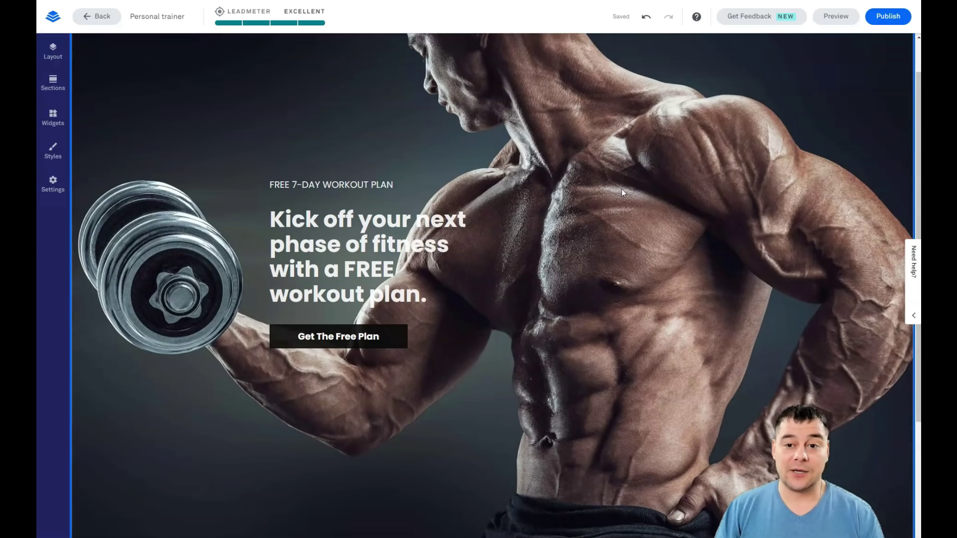
scroll(621, 189, "down", 1)
scroll(620, 189, "up", 2)
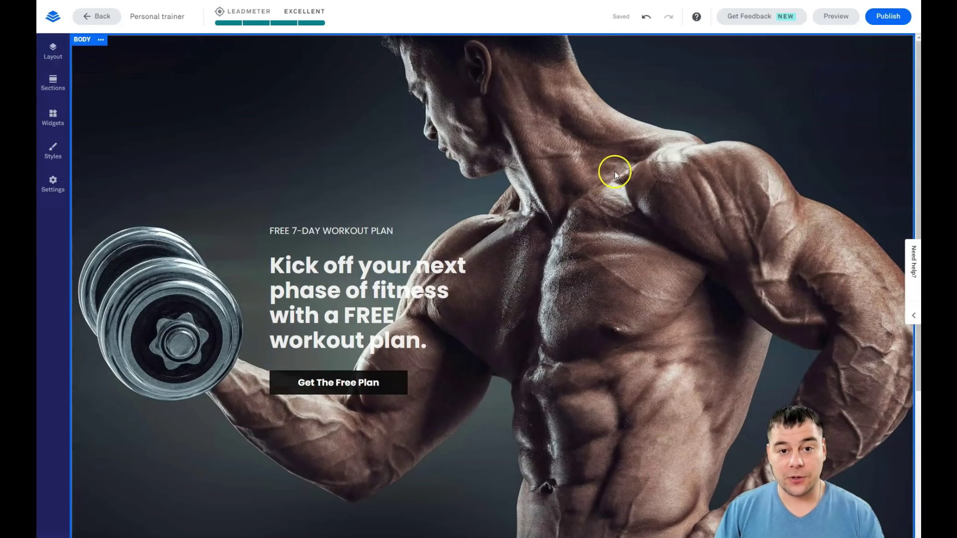